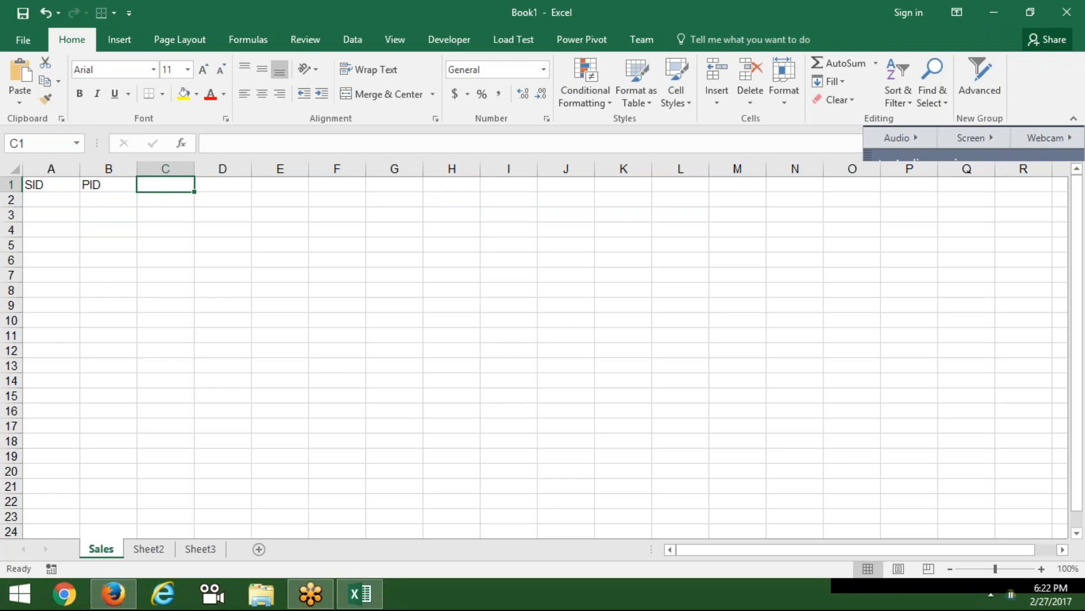
Enter the column headers Date in C1 and Qty in D1 of the Sales sheet.
text(Date)
key(Tab)
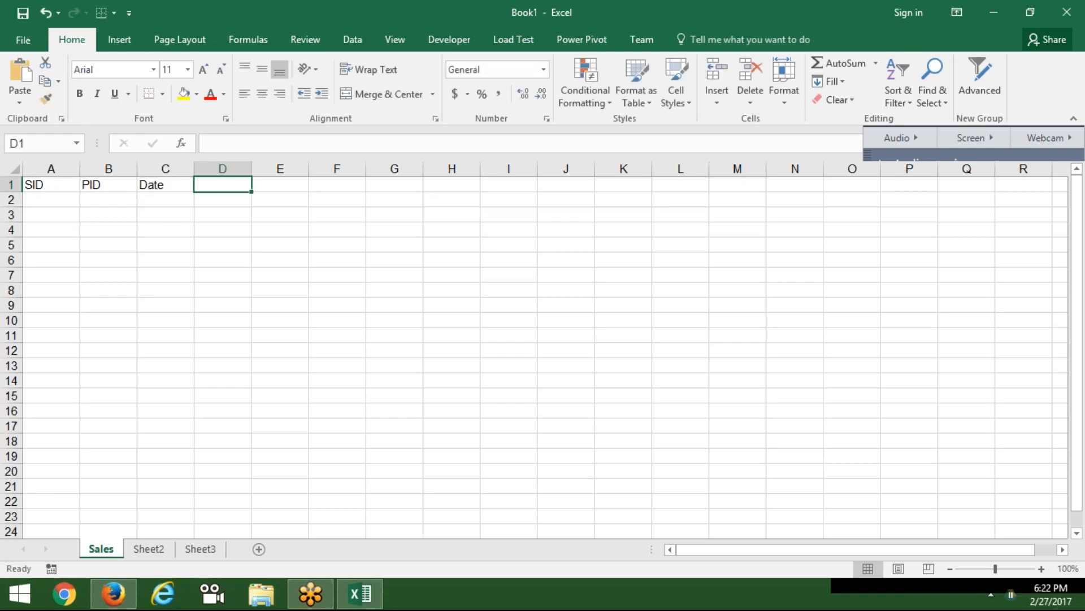
text(Qr)
key(BackSpace)
text(ty)
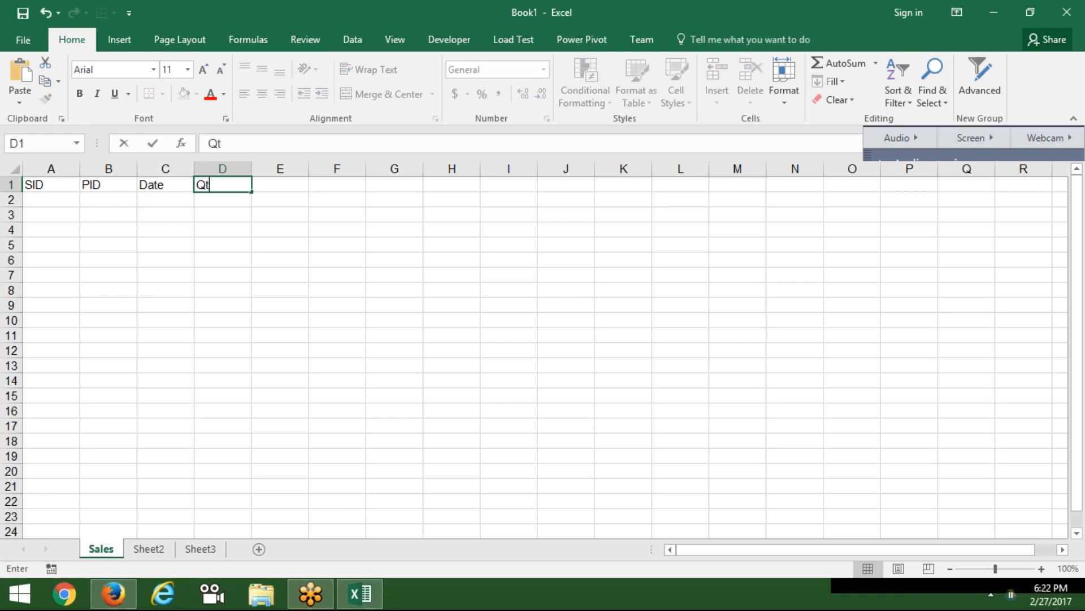
key(Tab)
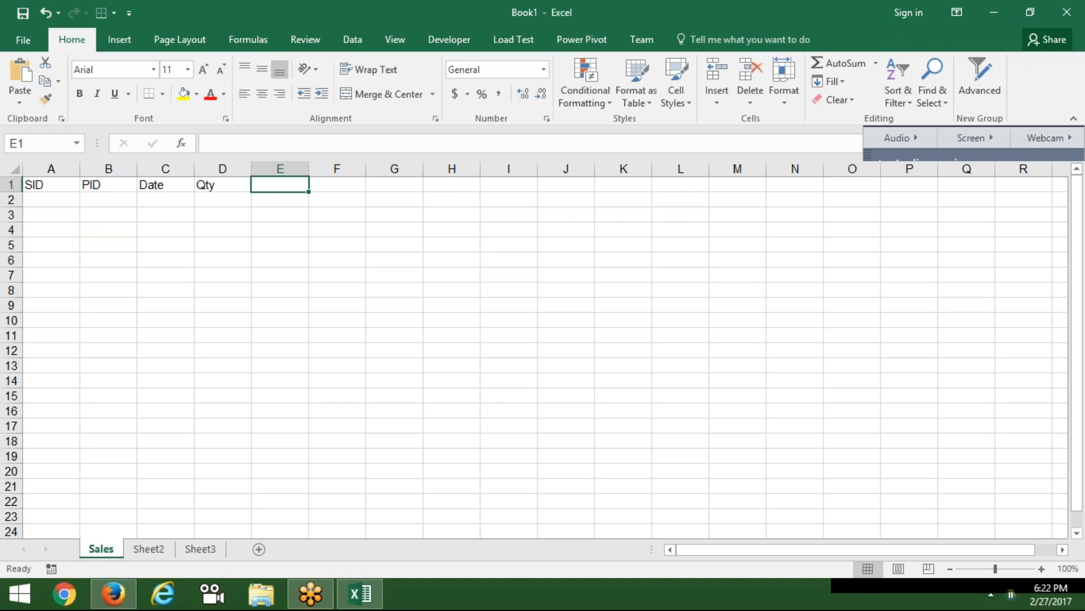
Enter 1 and 2 as the first two SID values in cells A2 and A3.
key(Left)
key(Left)
key(Left)
key(Left)
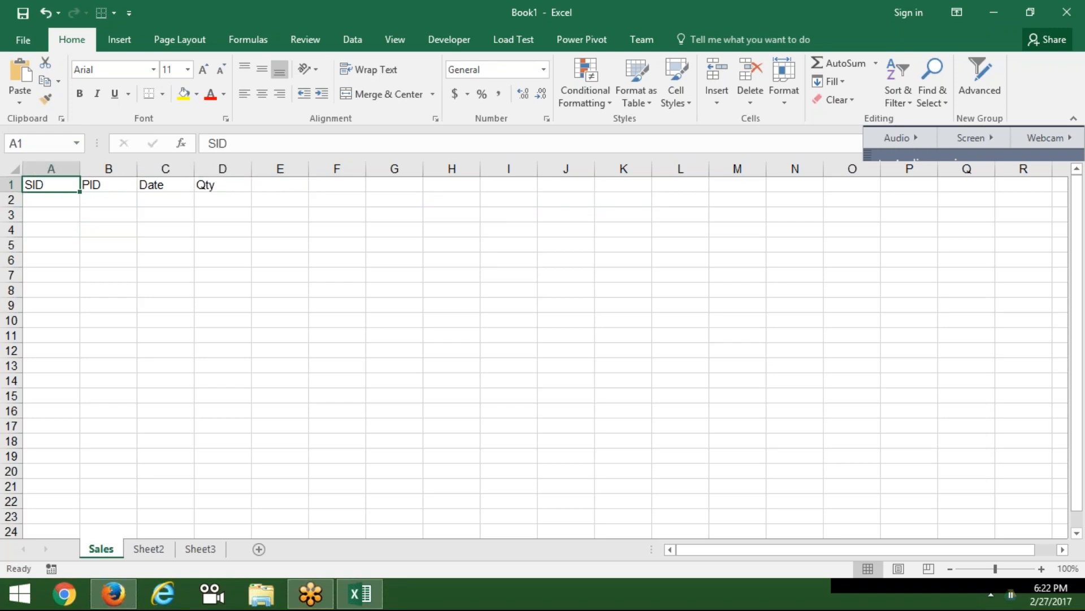
key(Down)
text(1)
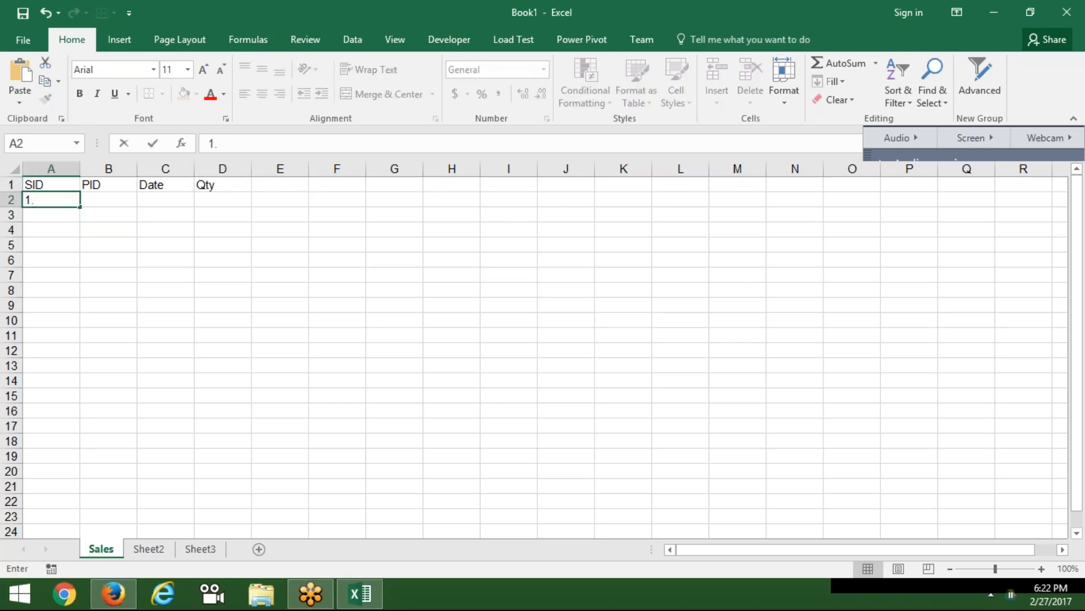
text(.)
key(Return)
key(Up)
text(2)
key(Return)
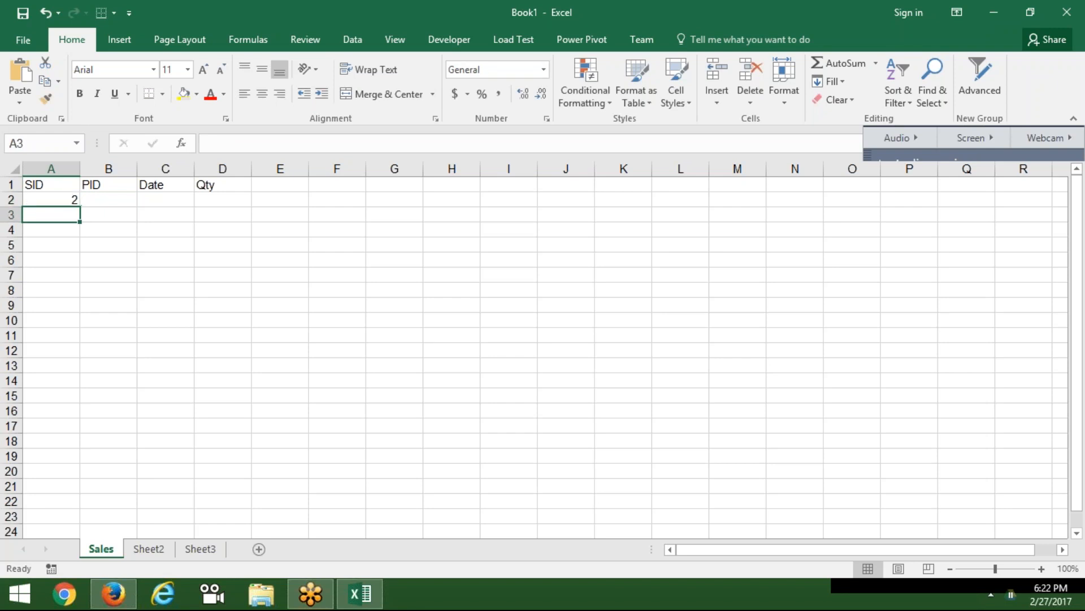
key(Up)
text(1)
key(Return)
text(2)
key(Return)
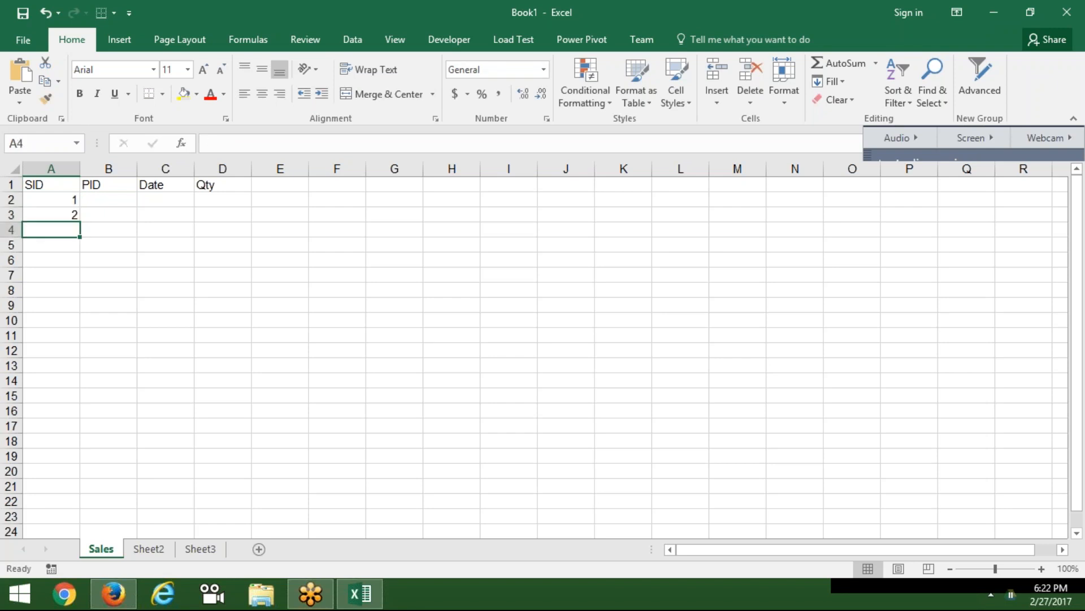
Extend the SID number series from A2:A3 down column A to 52.
key(Up)
key(Up)
drag(51, 199, 113, 592)
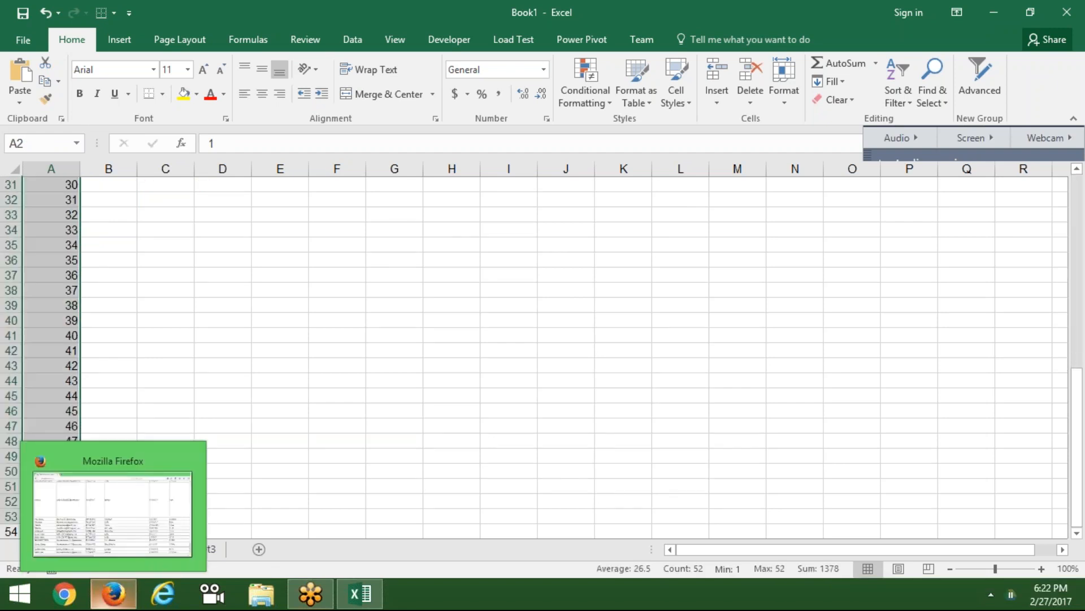
Enter a RANDBETWEEN formula in B2 that generates a PID between 1 and 5.
key(ctrl+Up)
key(Right)
key(Down)
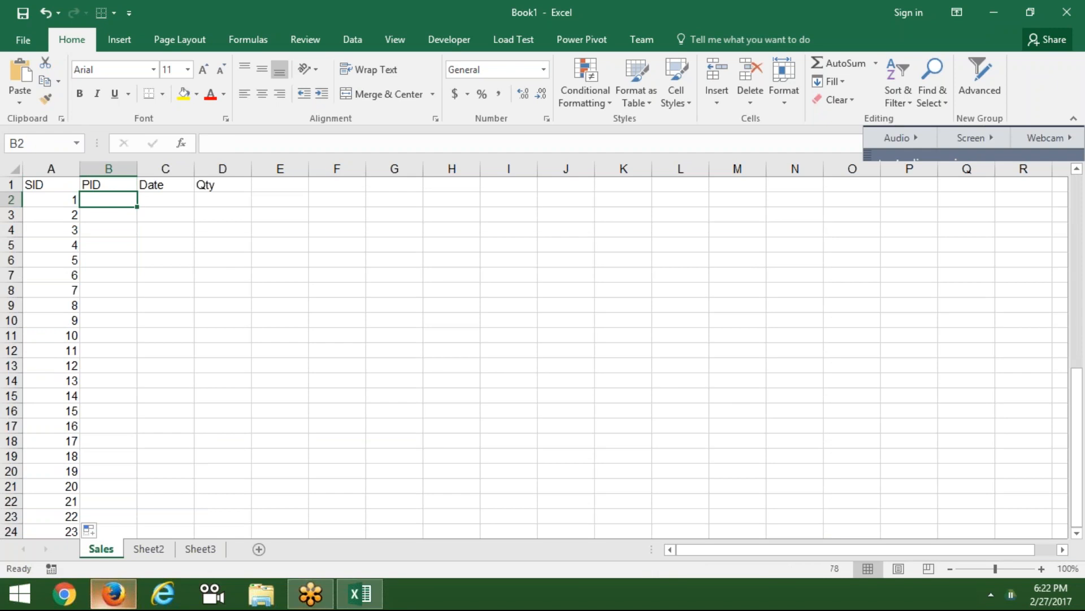
text(=ra)
key(Down)
key(Down)
key(Tab)
text(1)
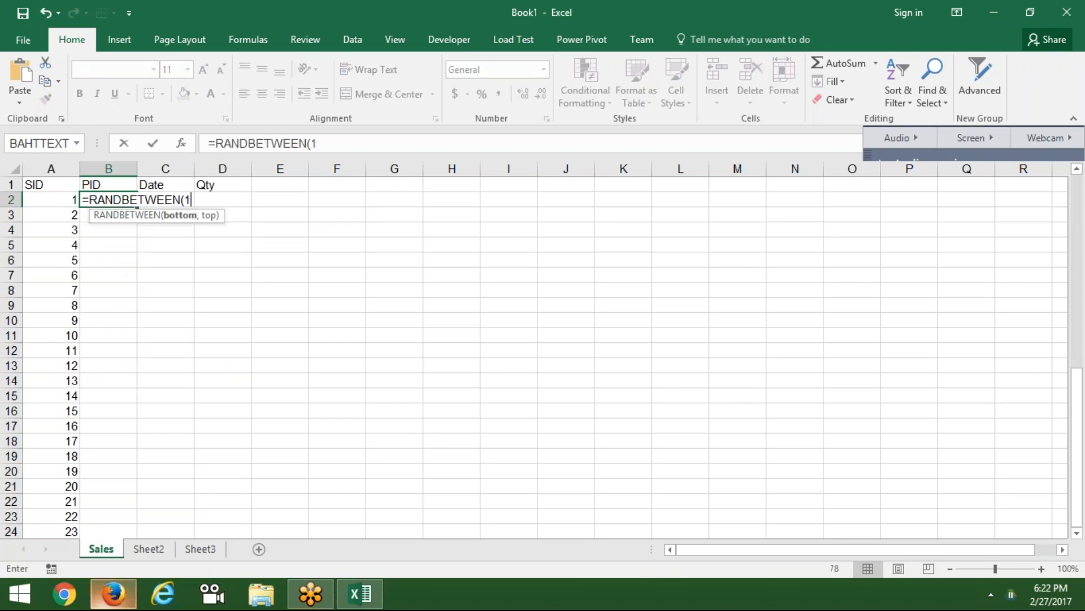
text(0)
key(BackSpace)
text(,5)
key(Return)
Fill the PID formula from B2 down alongside all the SID rows.
mouse_move(113, 594)
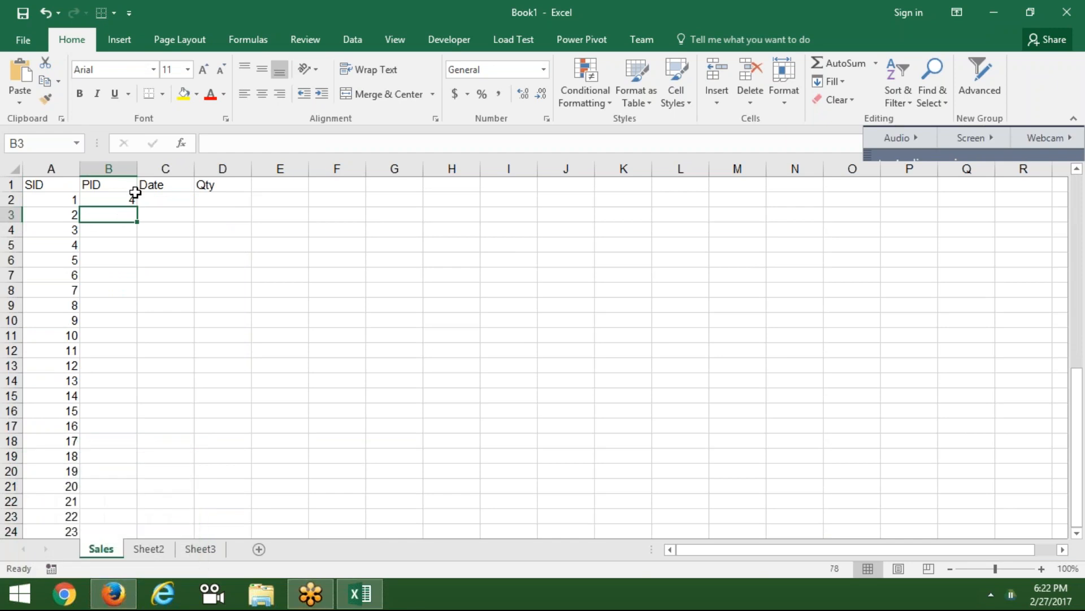
click(134, 199)
double_click(136, 207)
Enter the date 7/1 in C2 and fill consecutive dates down the Date column for all rows.
click(160, 201)
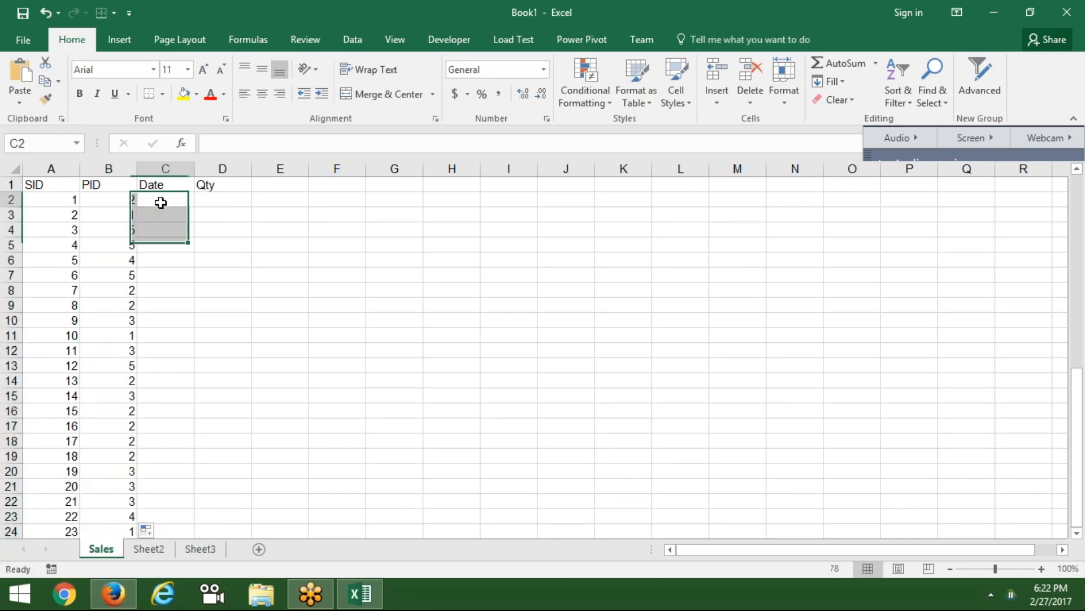
text(7/1)
key(Return)
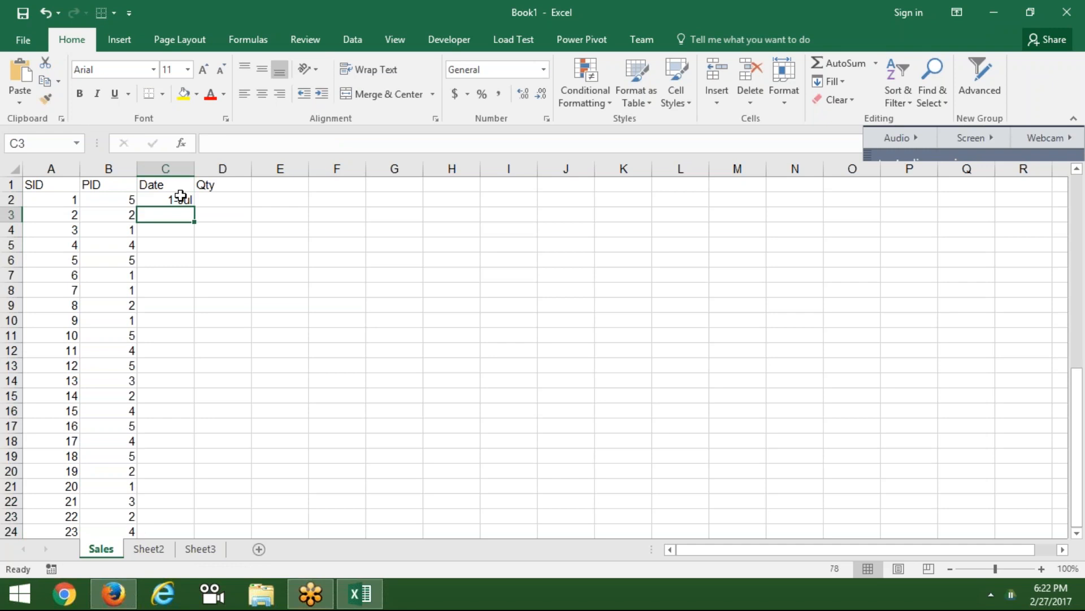
drag(182, 199, 190, 207)
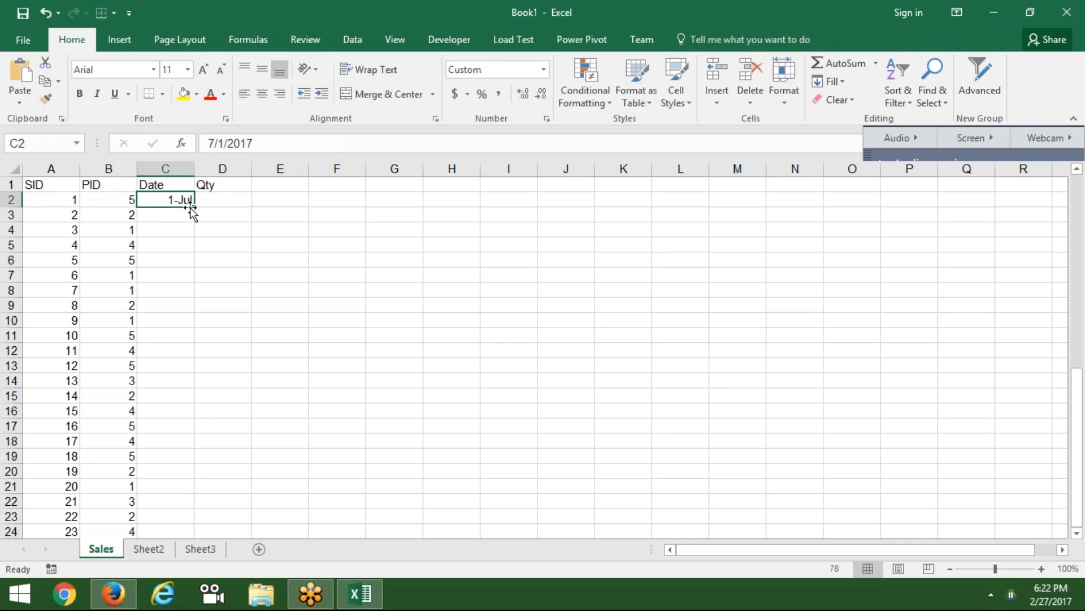
double_click(193, 207)
Enter =RANDBETWEEN(10,90) in D2 and fill it down the Qty column for all rows.
click(215, 203)
text(=r)
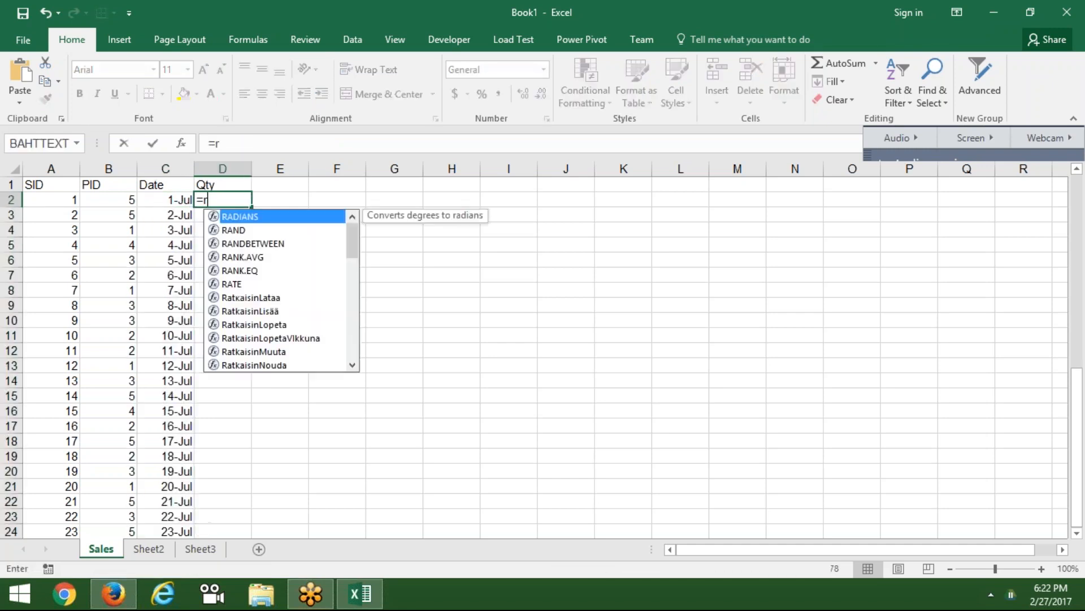
key(BackSpace)
text(R)
key(Down)
key(Down)
key(Tab)
text(1)
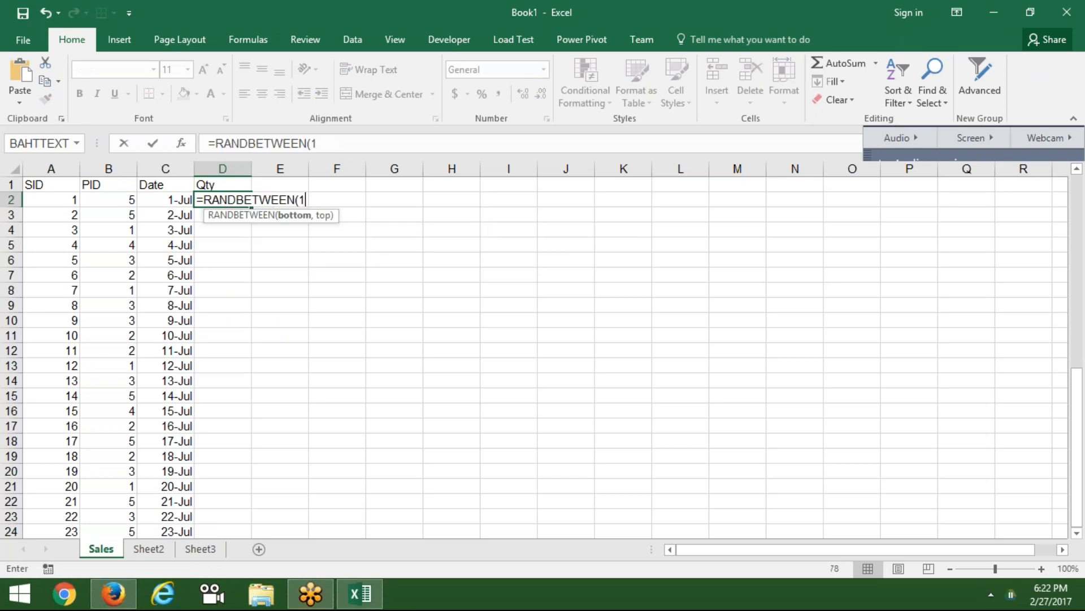
text(0,90)
key(ctrl+Return)
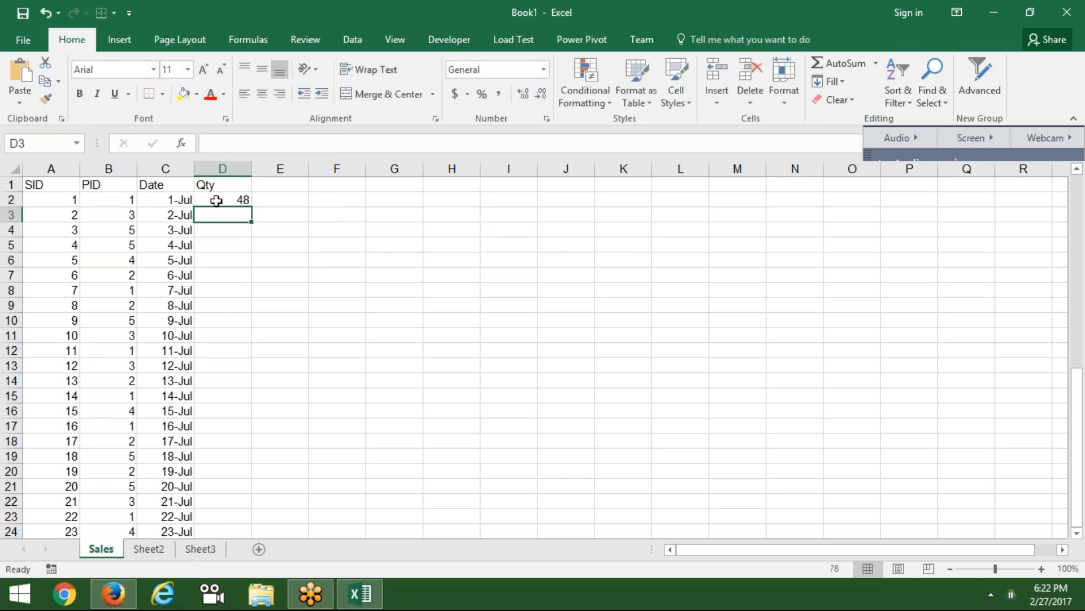
double_click(251, 208)
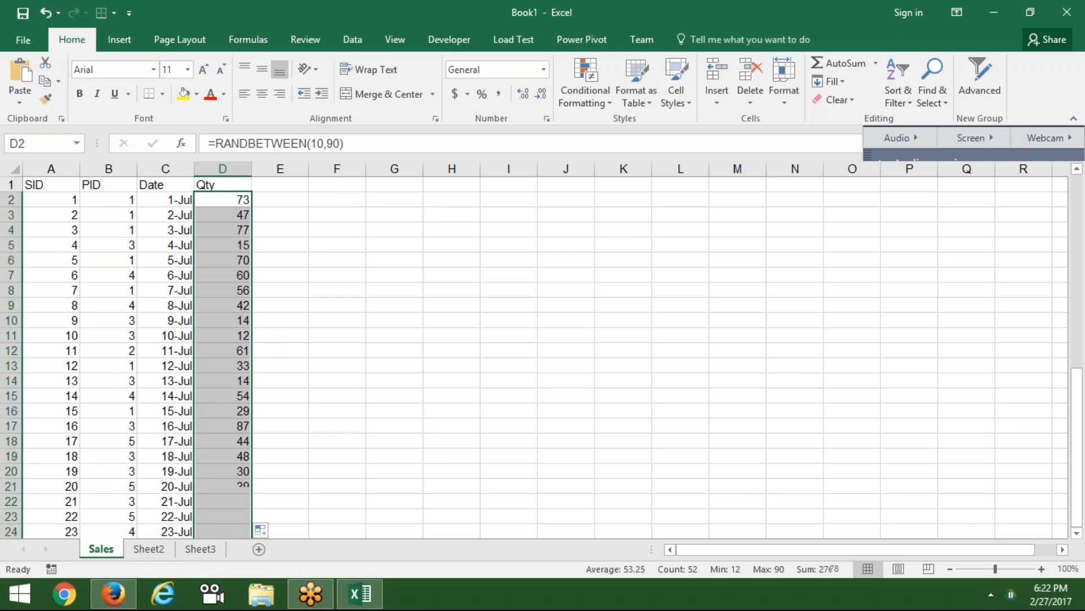
Copy the whole Sales table from A1 through column D and paste it over itself as values only.
click(54, 188)
key(ctrl+shift+Right)
key(ctrl+shift+Down)
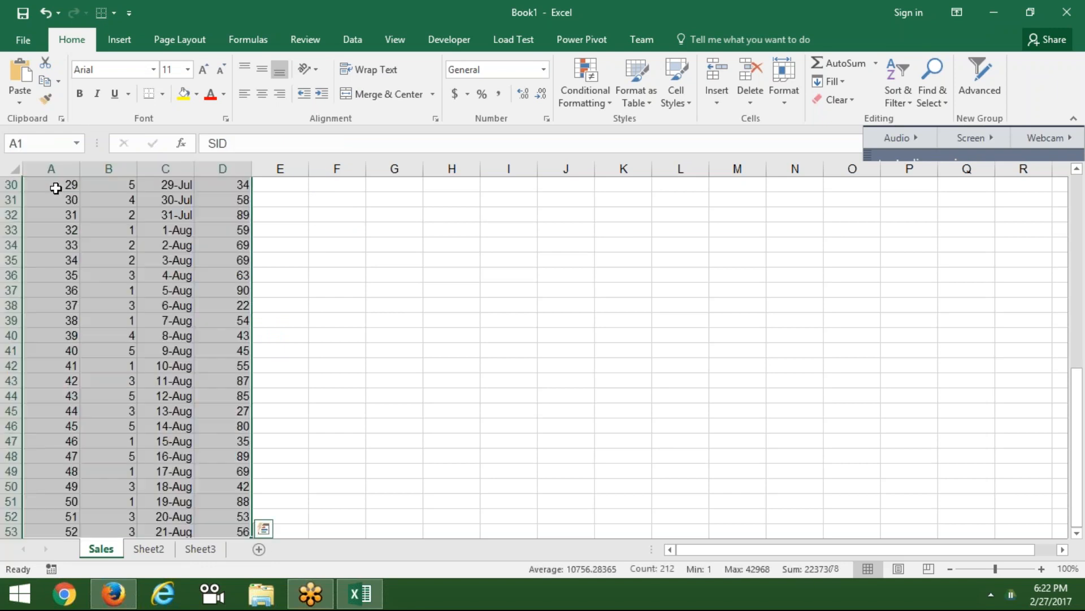
key(ctrl+c)
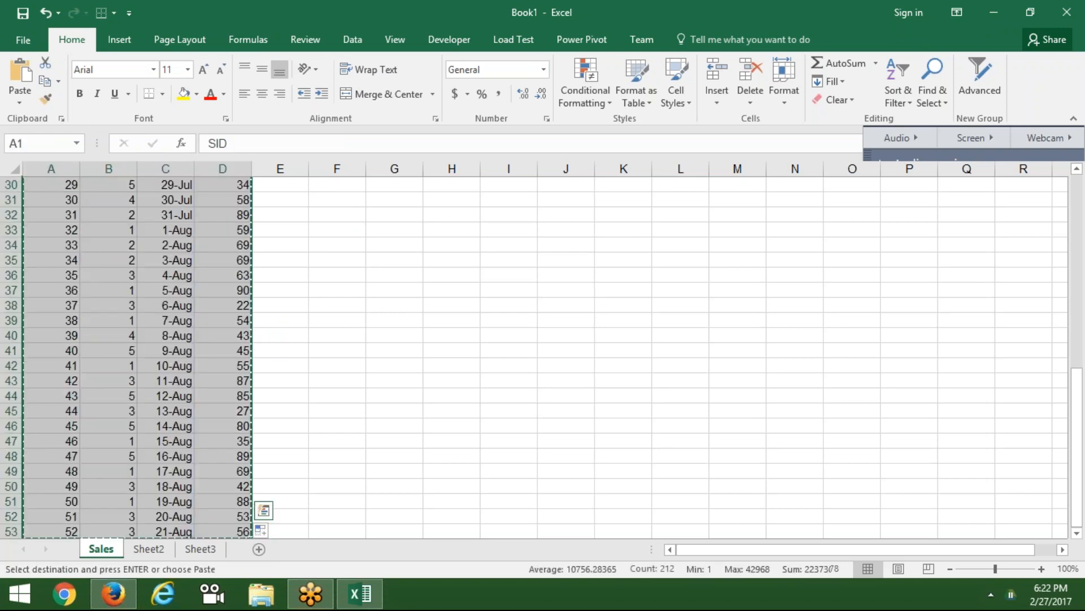
click(19, 100)
click(18, 205)
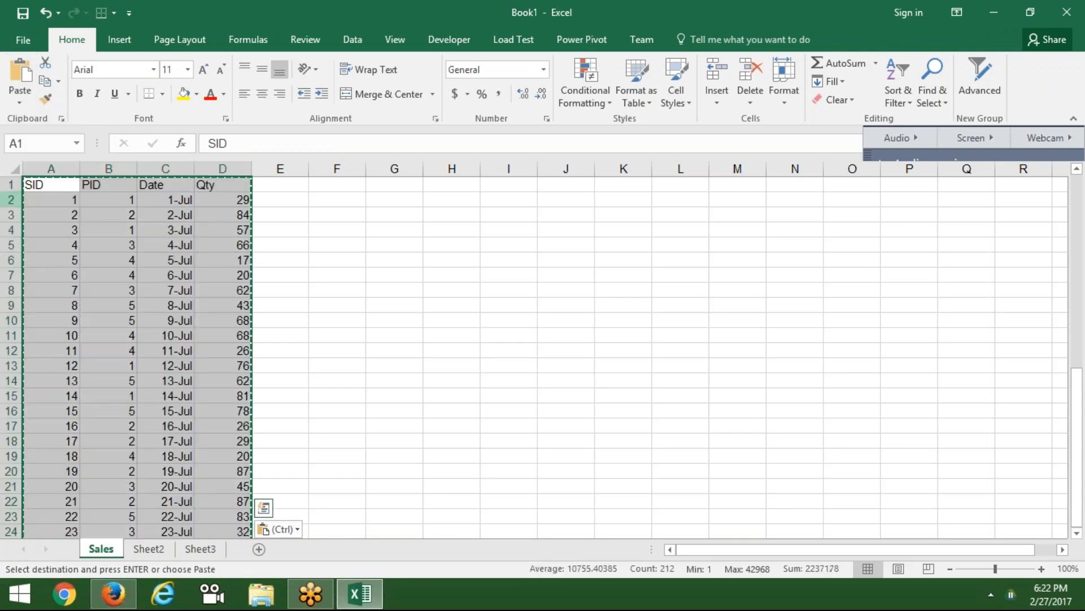
key(Escape)
key(Down)
key(Down)
key(Down)
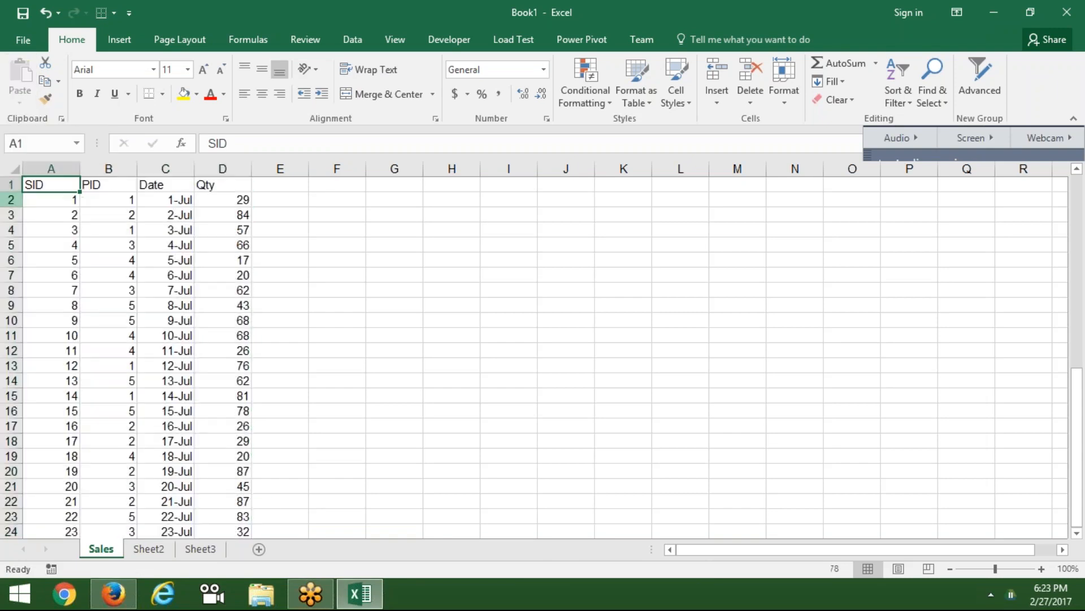
key(ctrl+Down)
key(ctrl+Up)
Rename Sheet2 as PRODUCT.
click(142, 550)
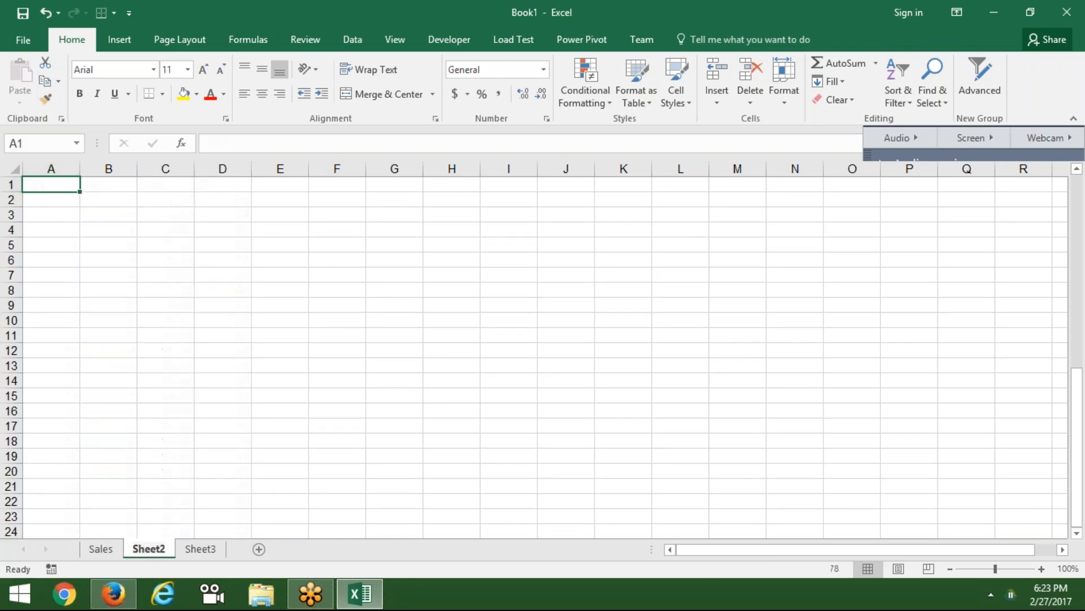
text(pRO)
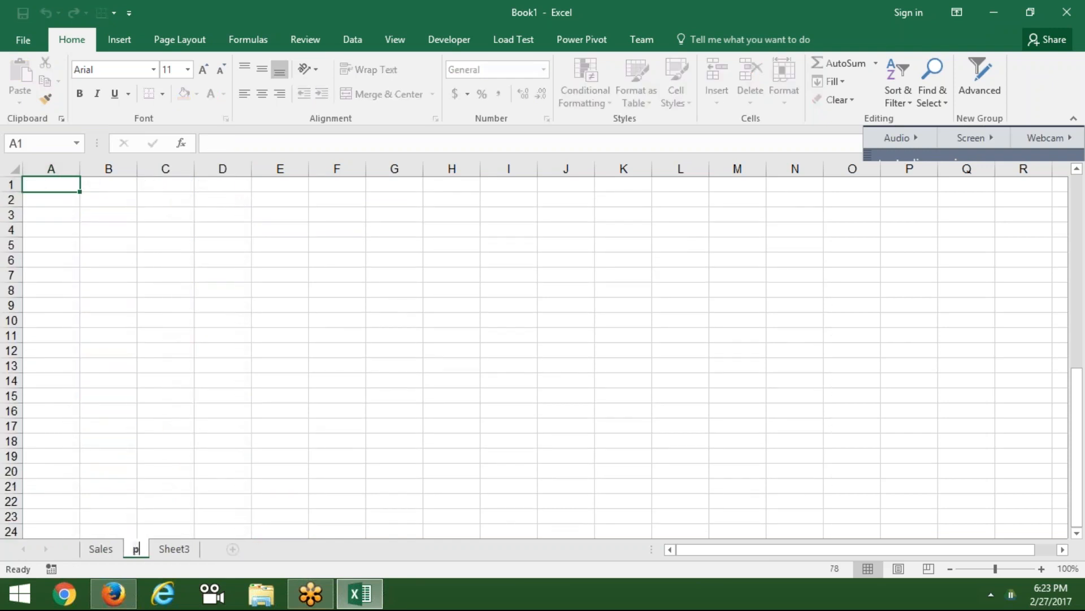
key(BackSpace)
key(BackSpace)
key(BackSpace)
text(PO)
key(BackSpace)
text(RODUC)
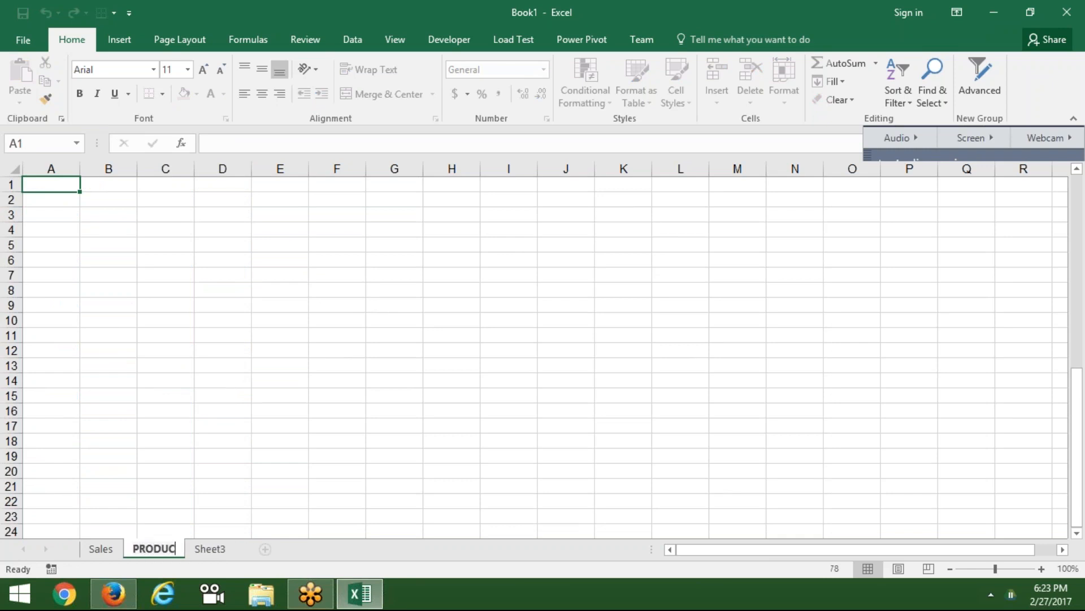
key(Return)
text(T)
click(45, 209)
key(Up)
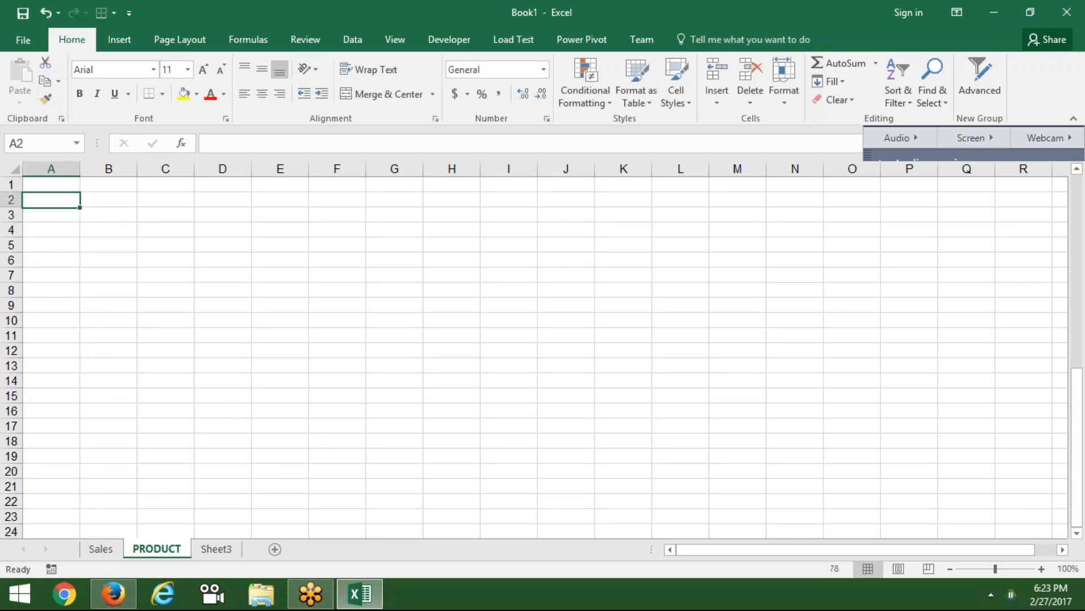
key(Up)
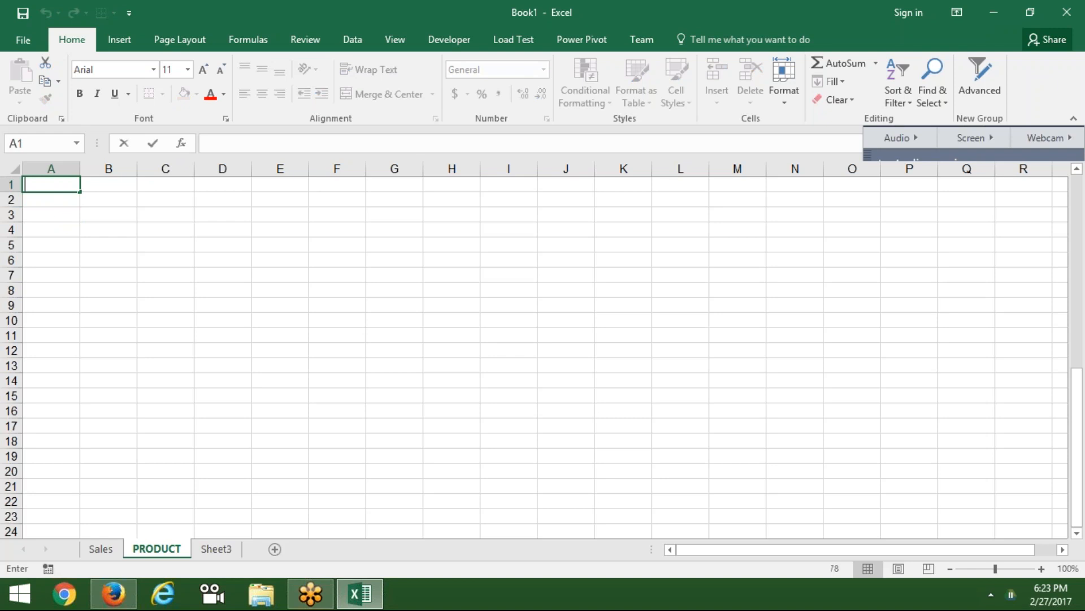
text(SNM)
key(Tab)
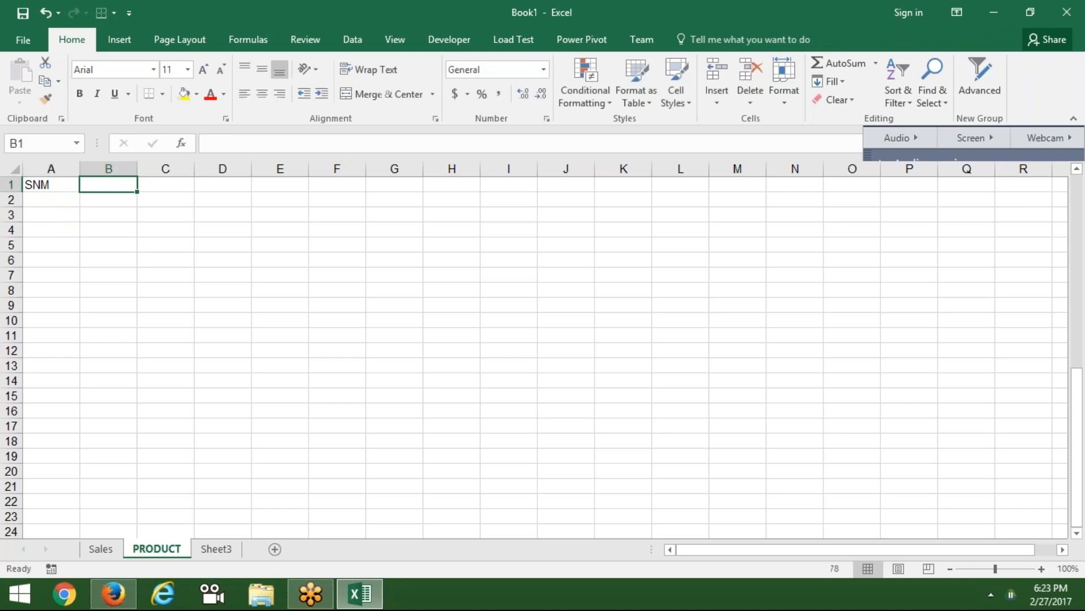
key(Left)
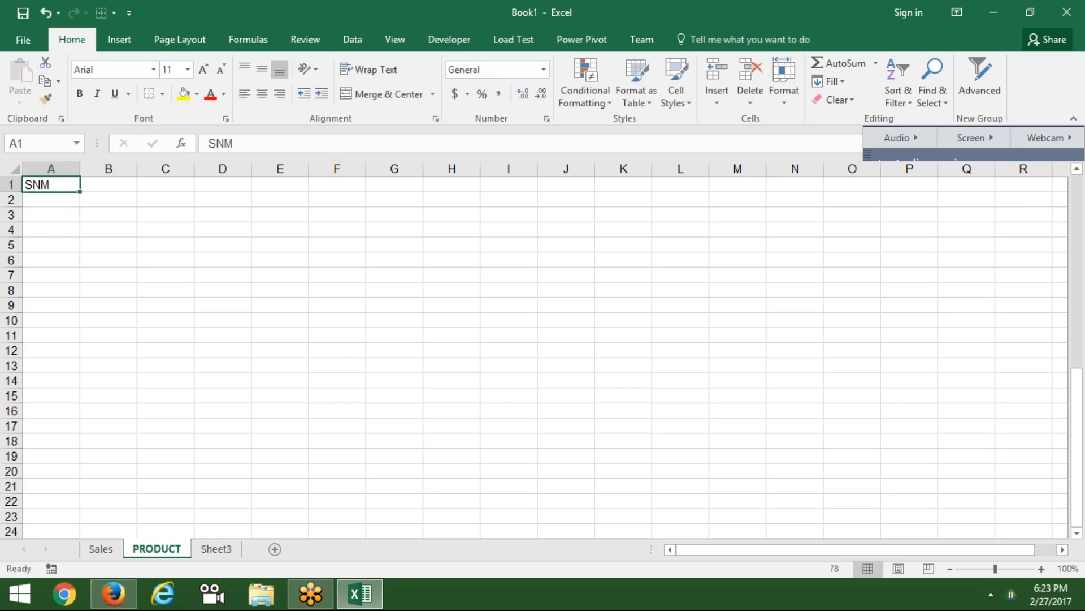
text(pid)
key(Tab)
key(Down)
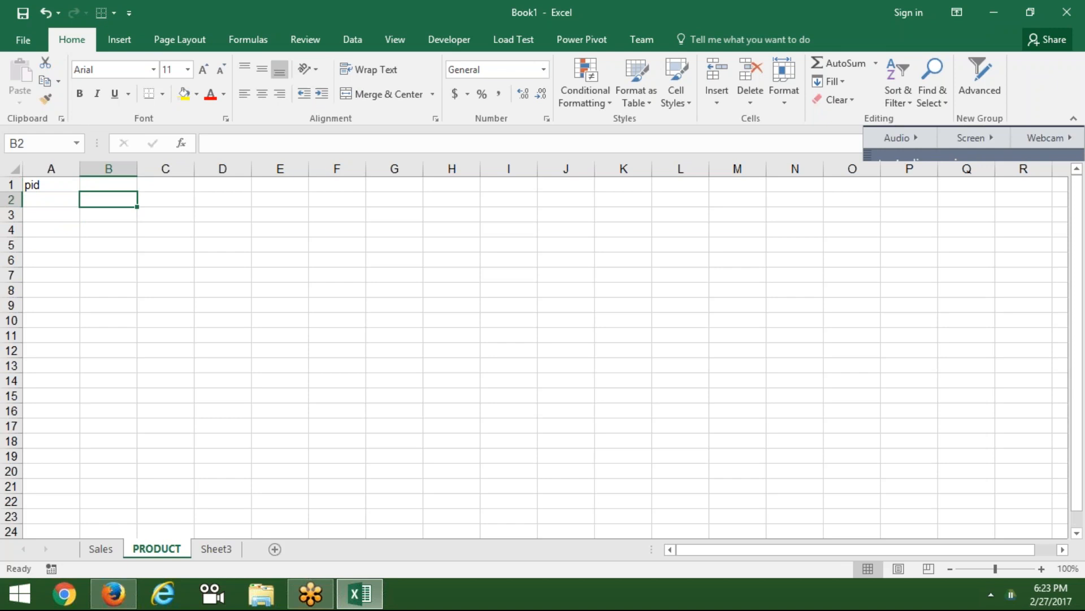
Enter the header PID in cell A1 of the PRODUCT sheet.
key(Left)
key(Up)
text(PID)
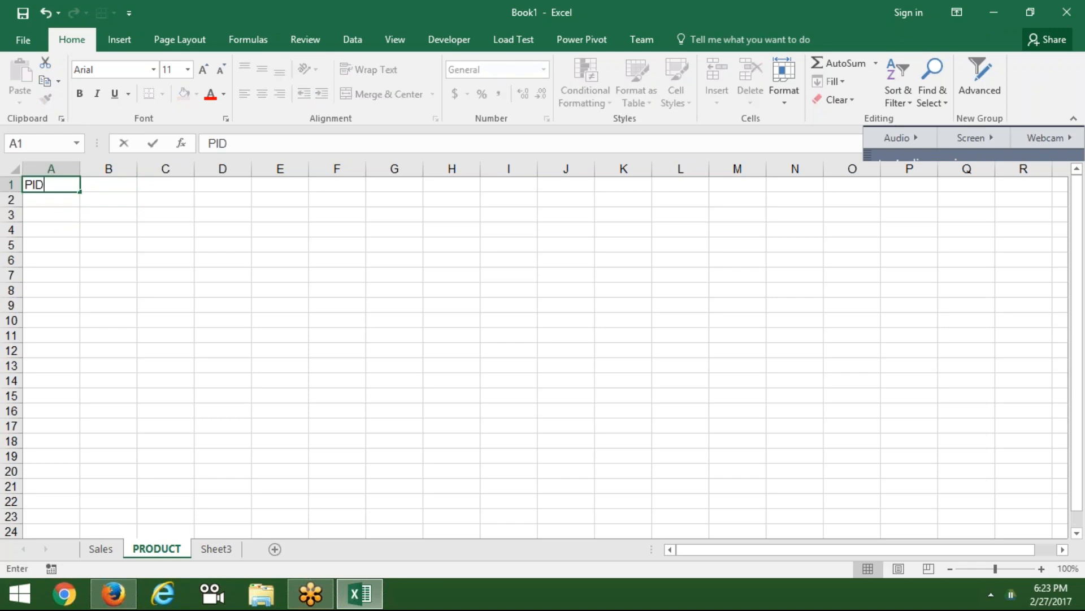
key(Return)
List the product IDs 1 through 5 in cells A2 to A6 under the PID header.
text(1)
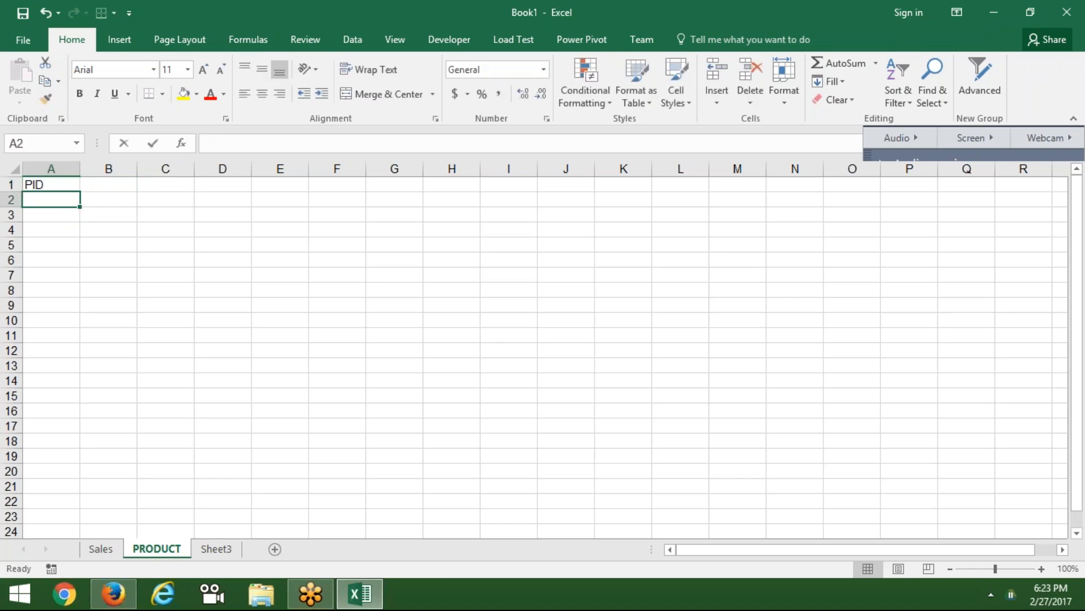
key(Return)
text(2)
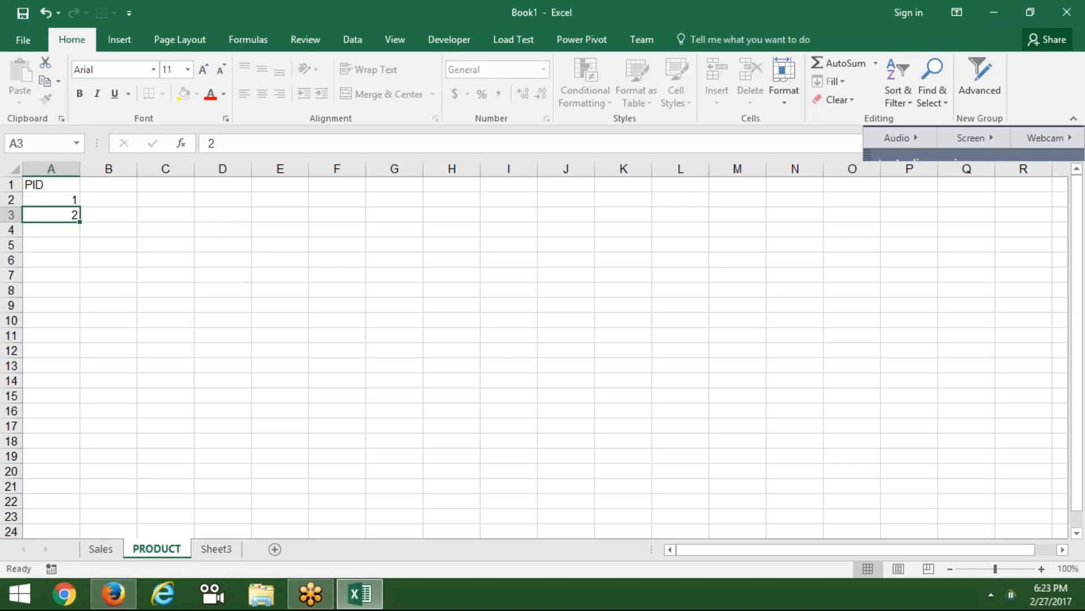
key(Return)
text(3)
key(Return)
text(4)
key(Return)
text(5)
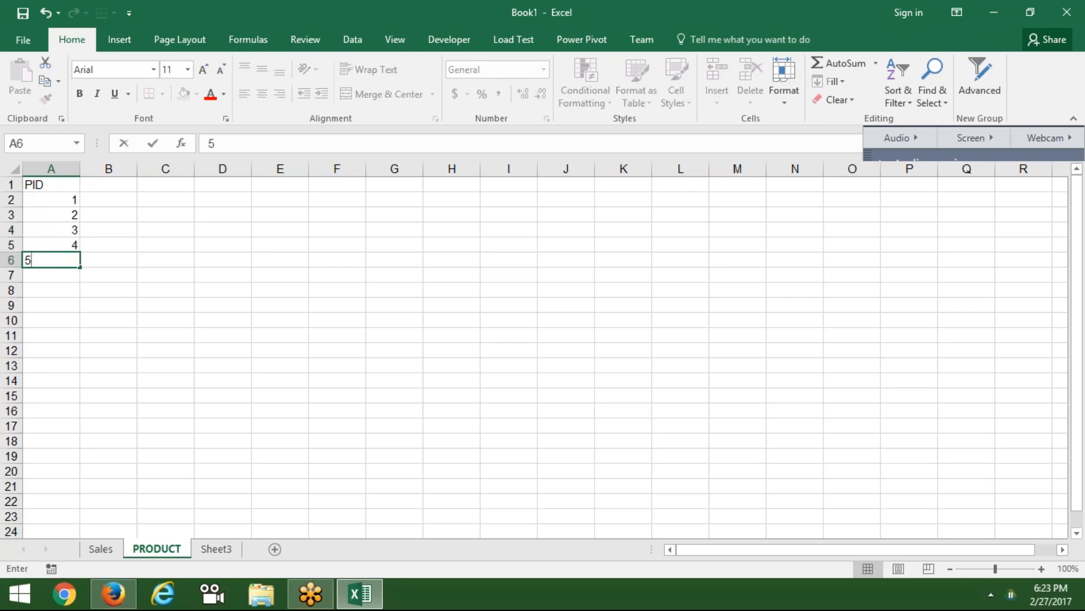
key(Return)
key(ctrl+Up)
key(ctrl+Up)
key(Right)
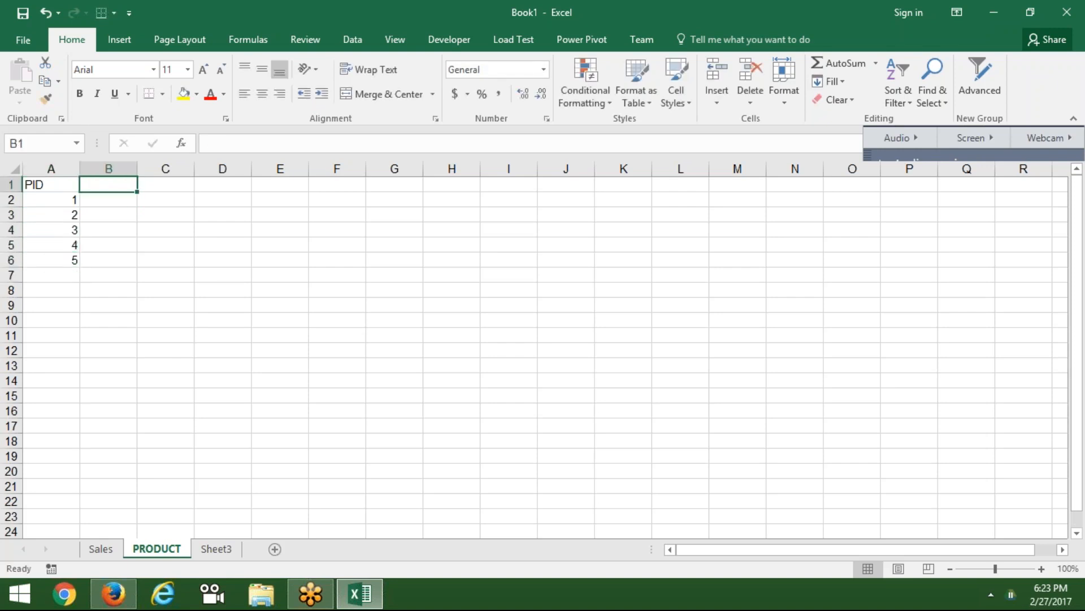
Enter the header NAME in cell B1 of the PRODUCT sheet.
text(NA)
key(BackSpace)
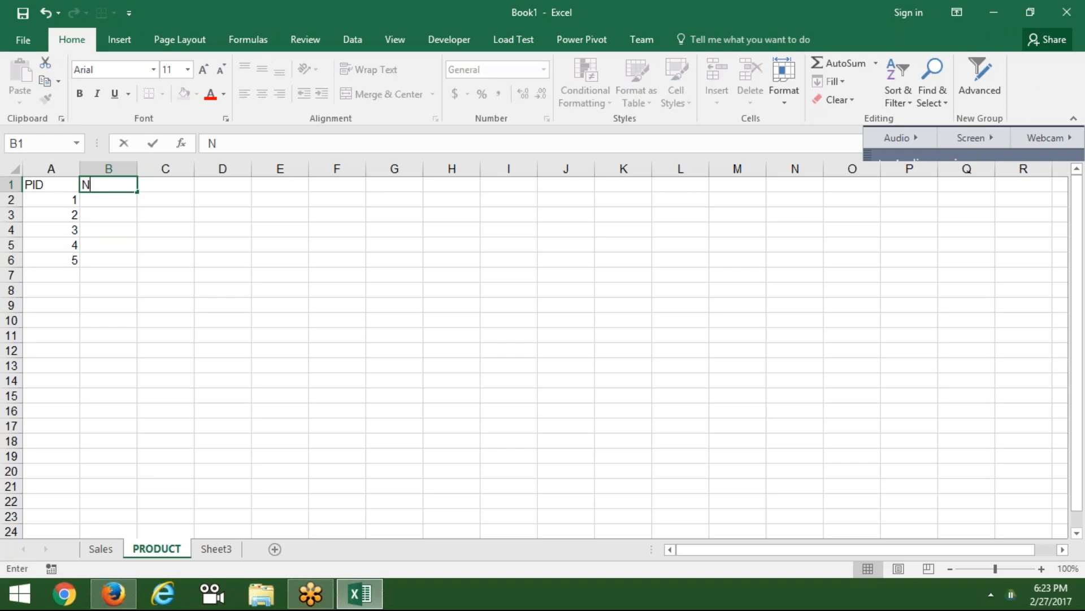
text(AME)
key(Right)
List the product names DVD, CD, HD, USB and RAM in cells B2 to B6 under the NAME header.
key(Down)
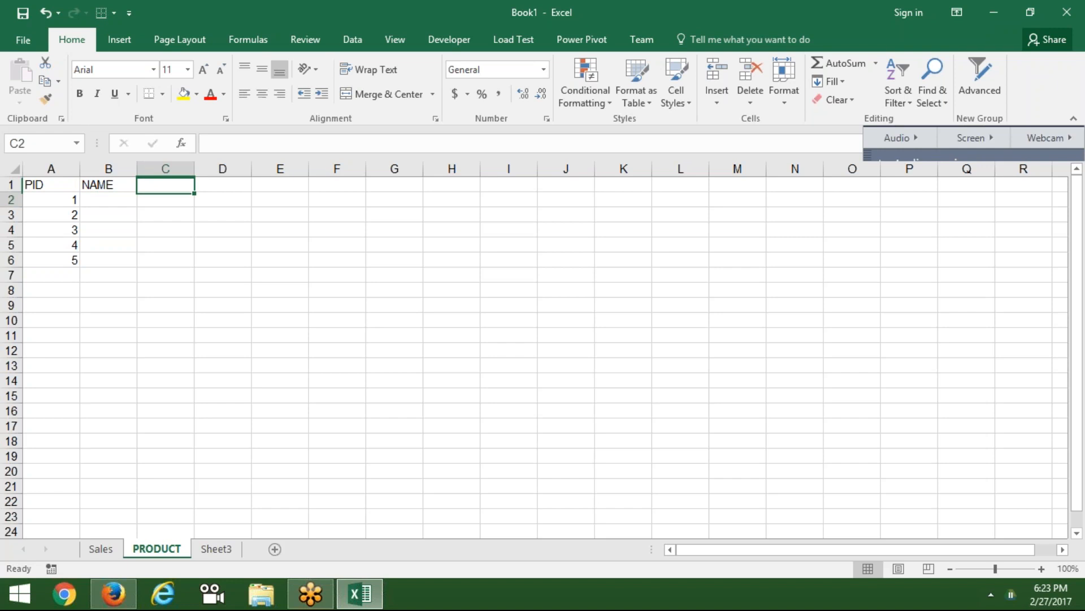
key(Left)
text(dvd)
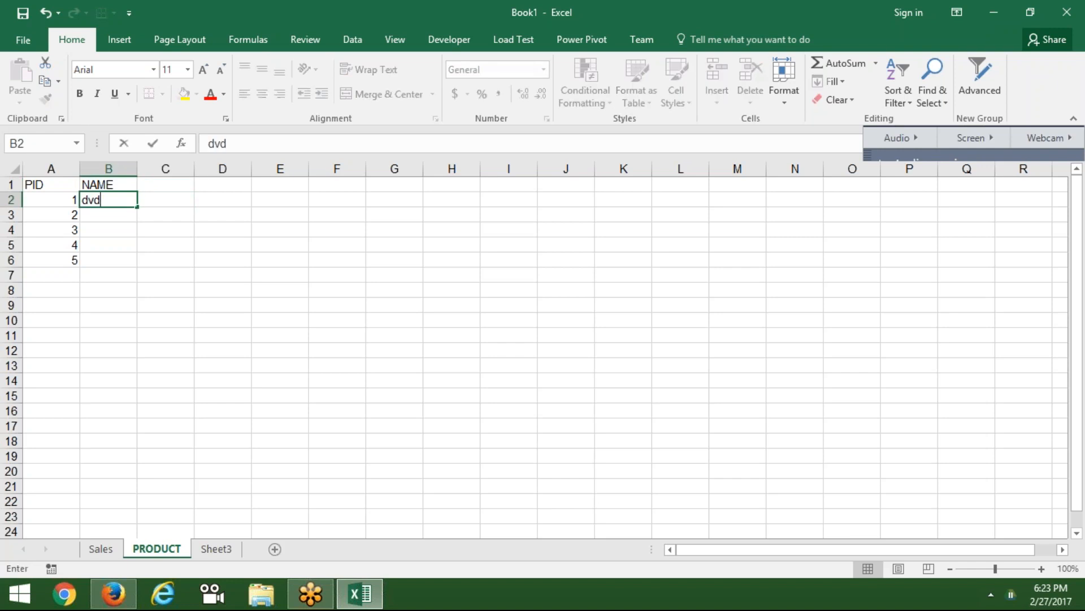
key(Return)
key(Up)
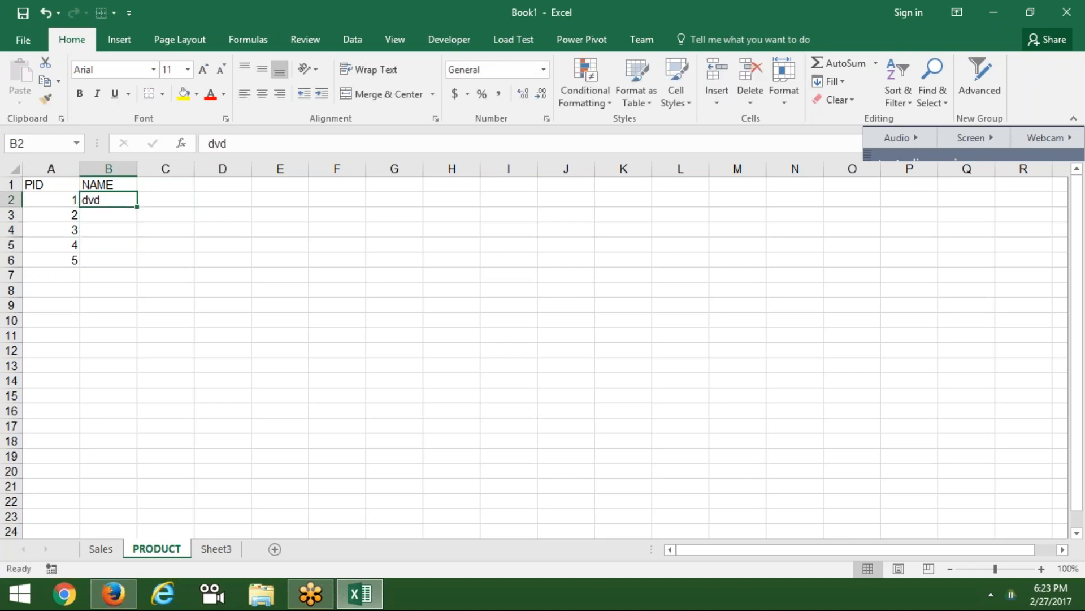
text(DVD)
key(Return)
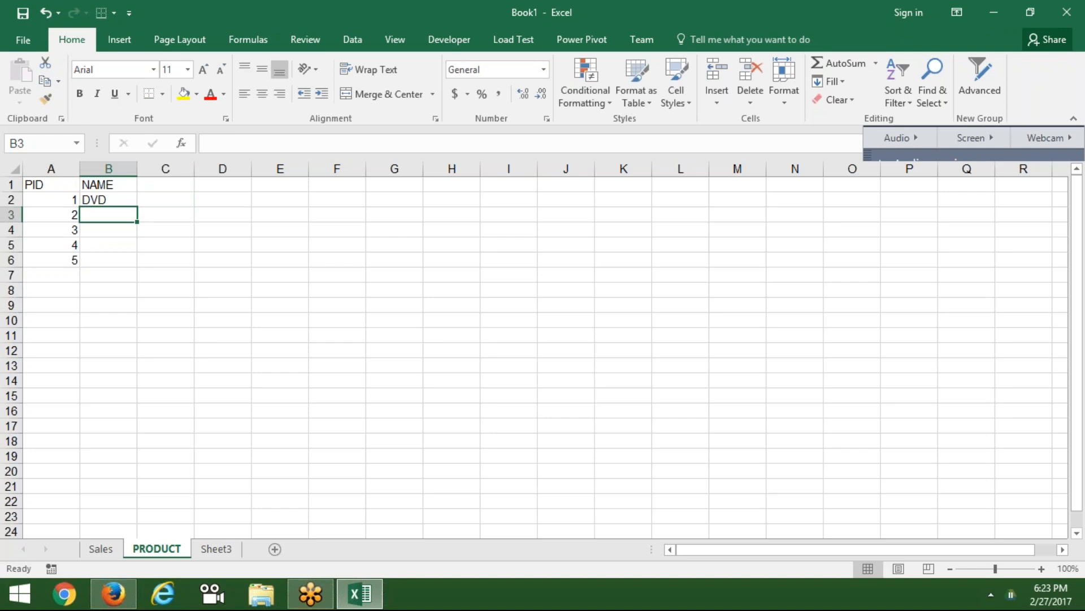
text(CD)
key(Return)
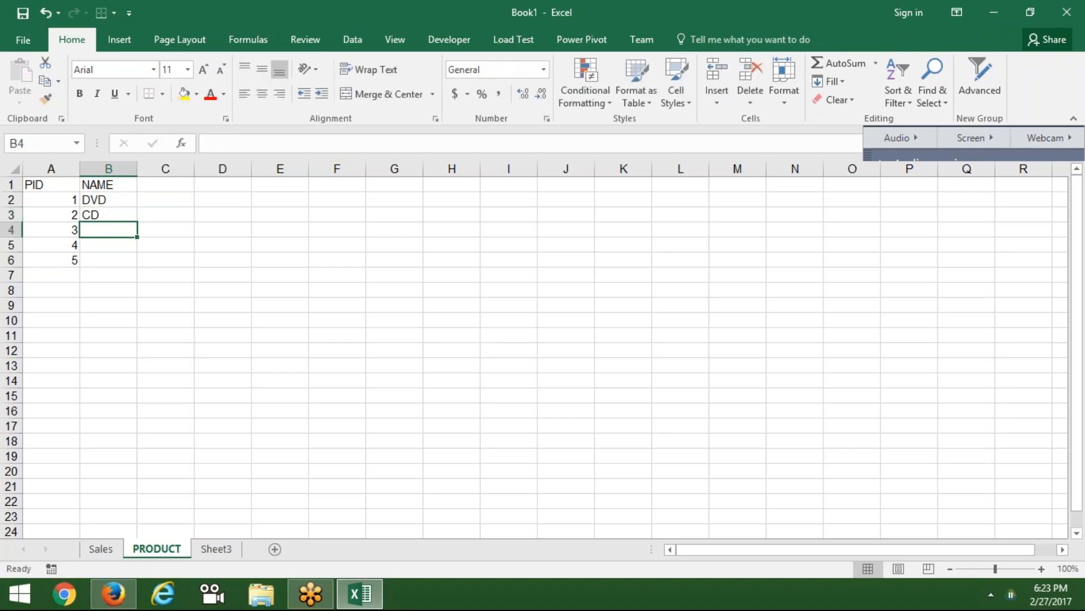
text(HD)
key(Return)
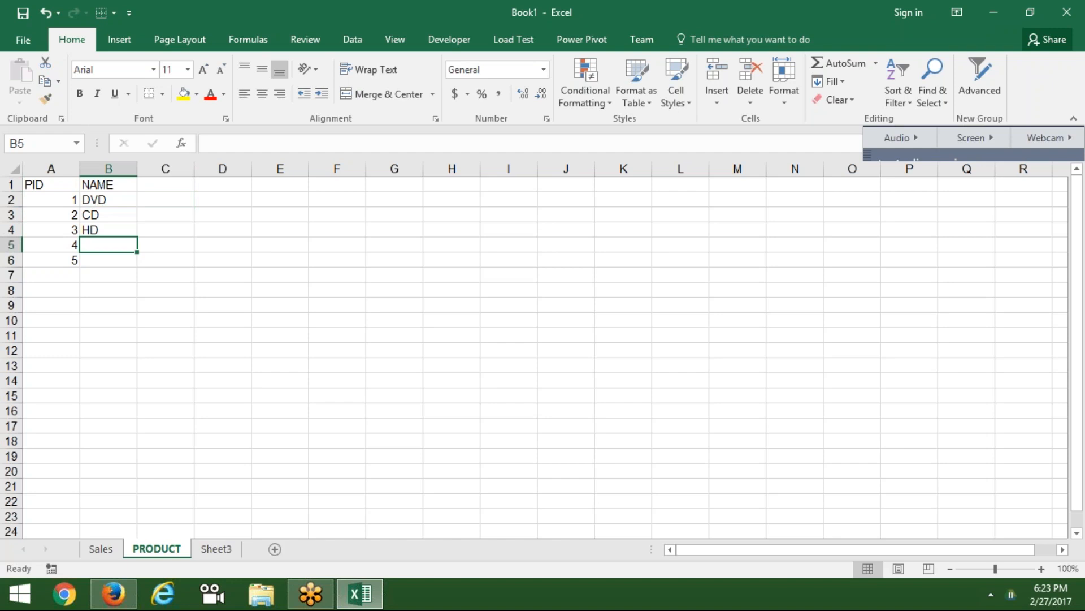
text(USB)
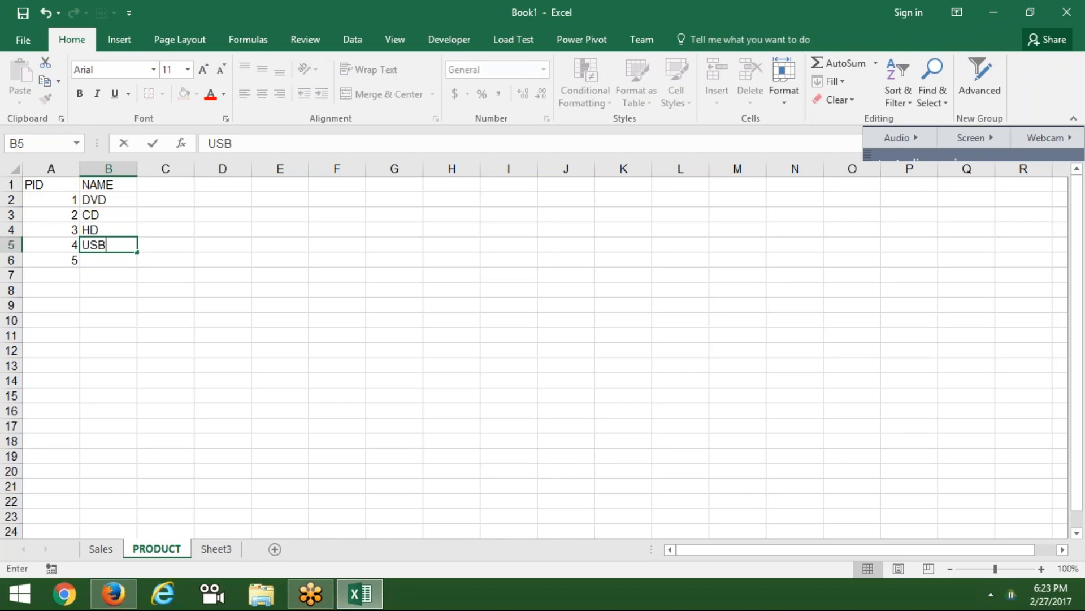
key(Return)
text(RAM)
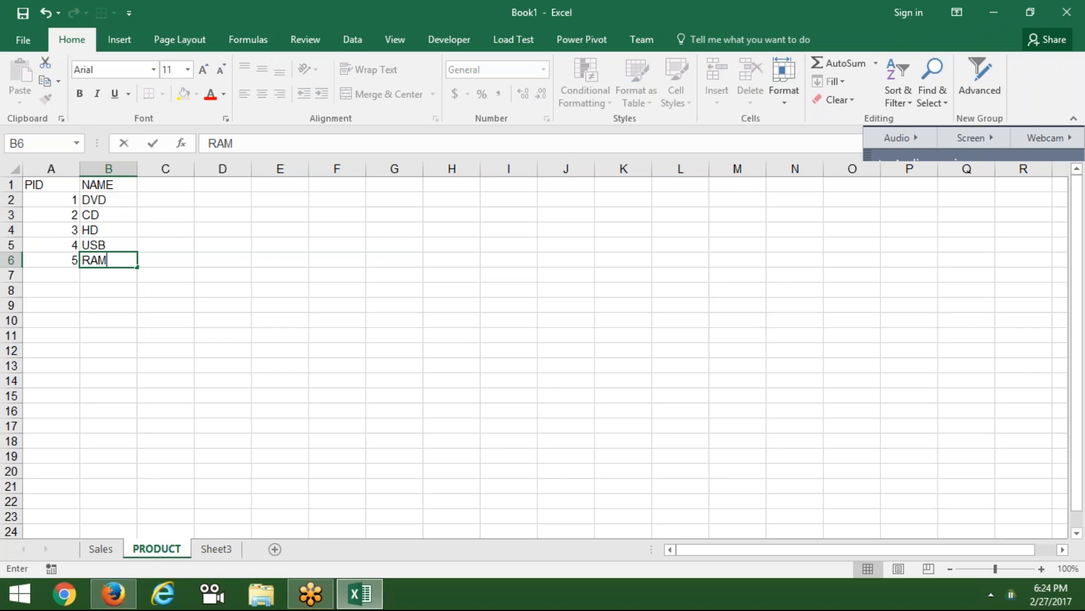
key(Up)
Enter the header MRP in cell C1 of the PRODUCT sheet.
key(Up)
key(Up)
key(Up)
key(Up)
key(Right)
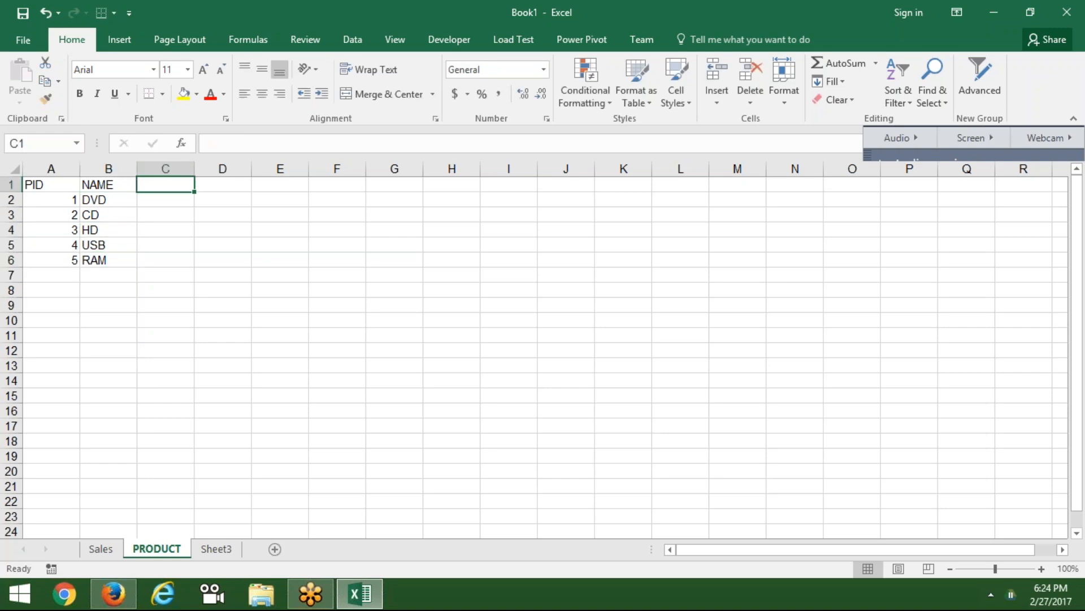
text(MRP)
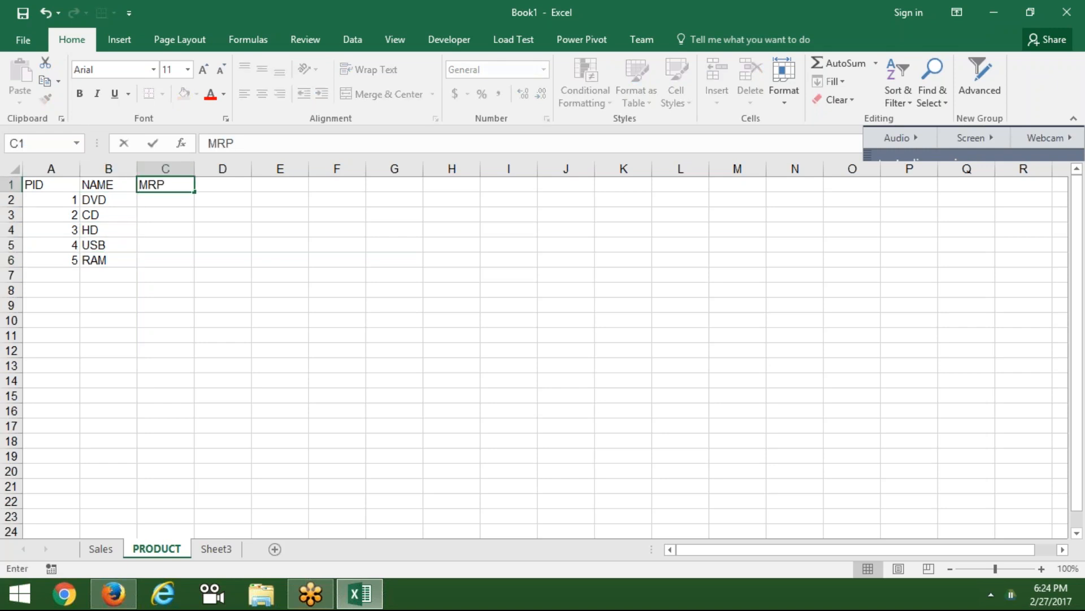
key(Return)
Fill the MRP column in cells C2 to C6 with the prices 6523, 252, 3152, 362 and 3215.
text(6523)
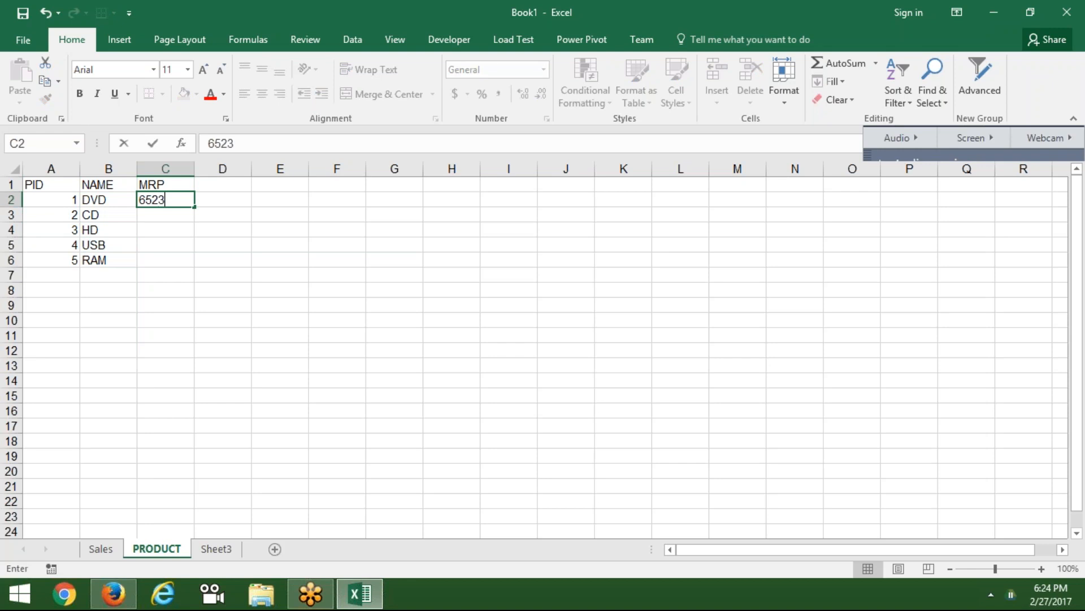
key(Return)
text(252)
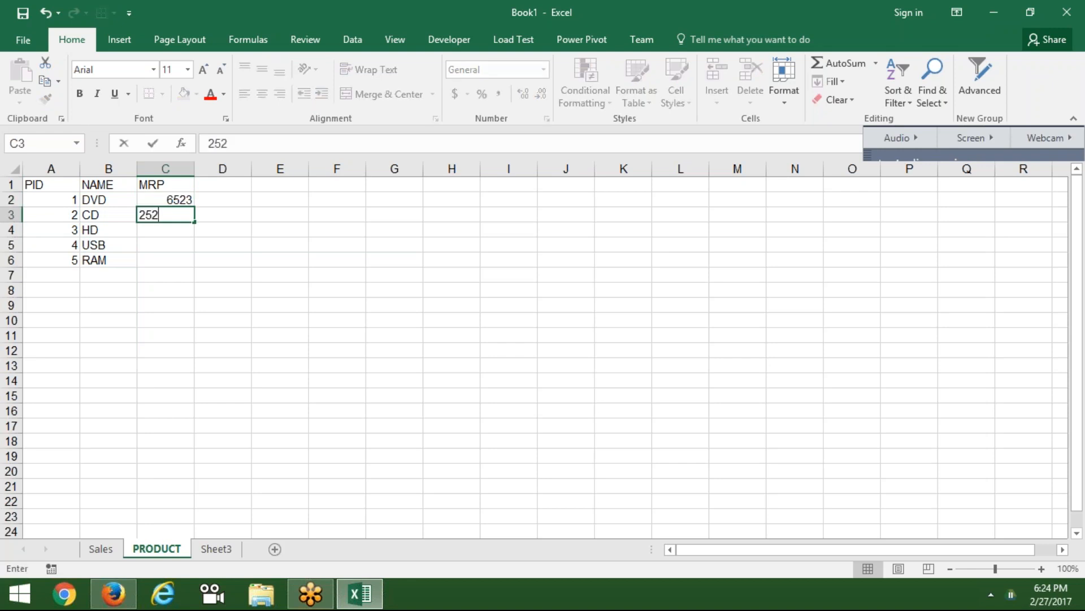
key(Return)
text(3152)
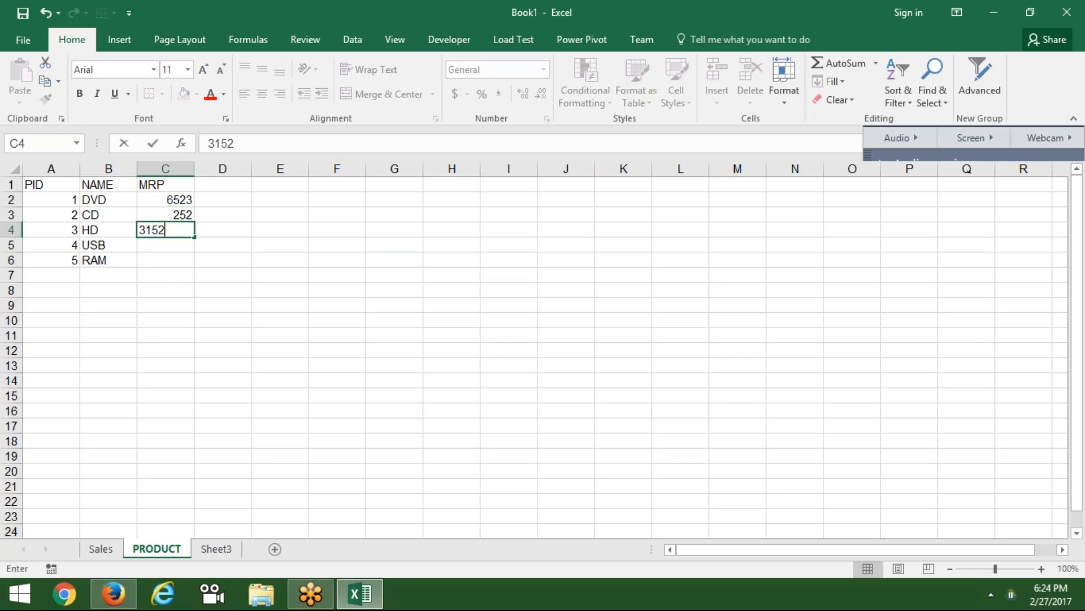
key(Return)
text(362)
key(Return)
text(3)
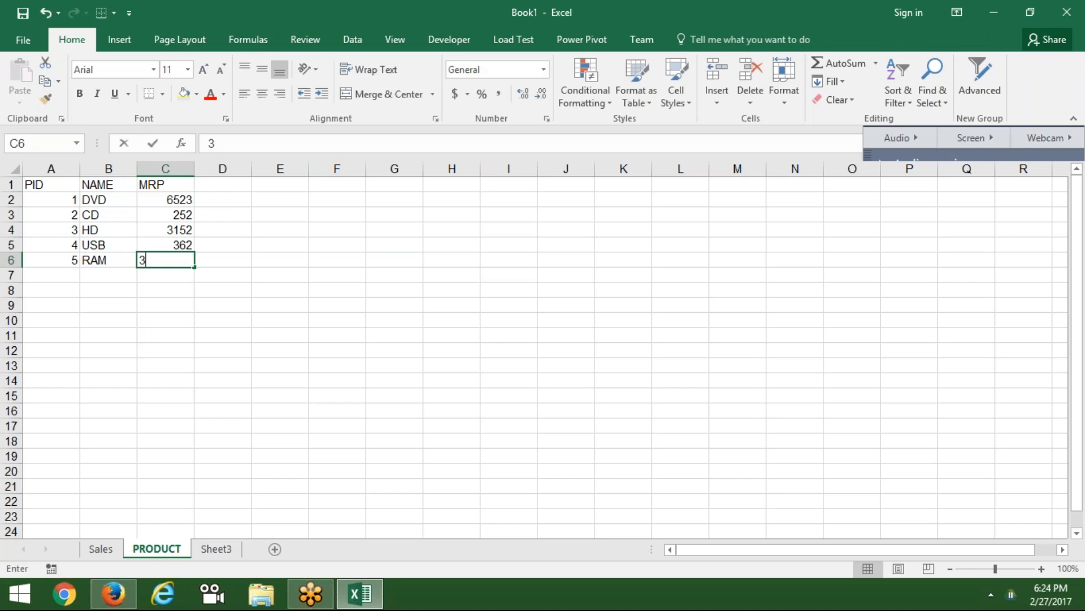
text(215)
key(Return)
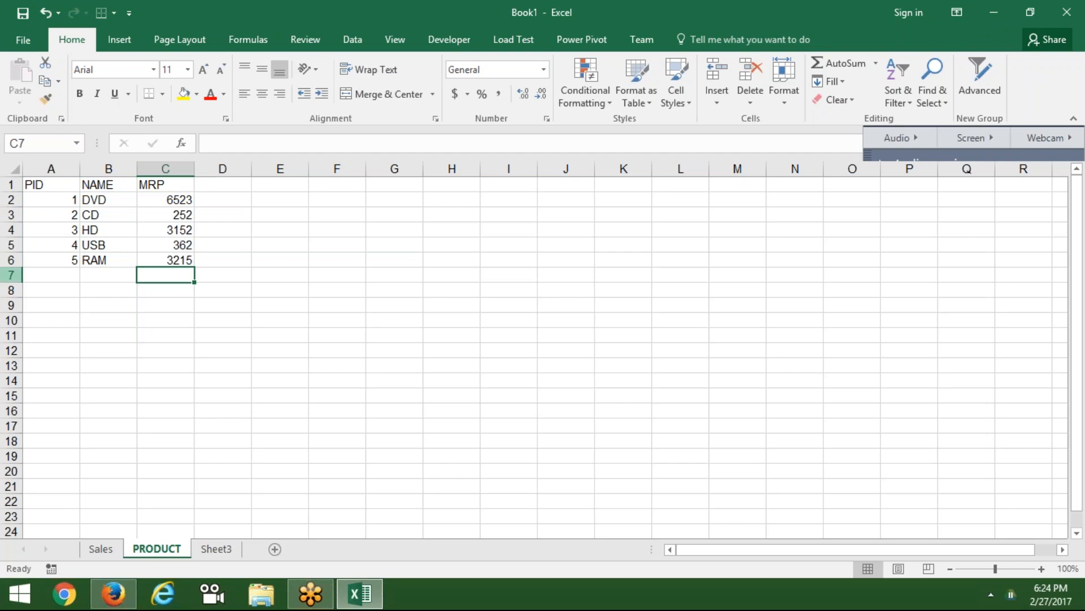
Review the Sales sheet, examining its PID column and the date and quantity of the first sale.
click(100, 549)
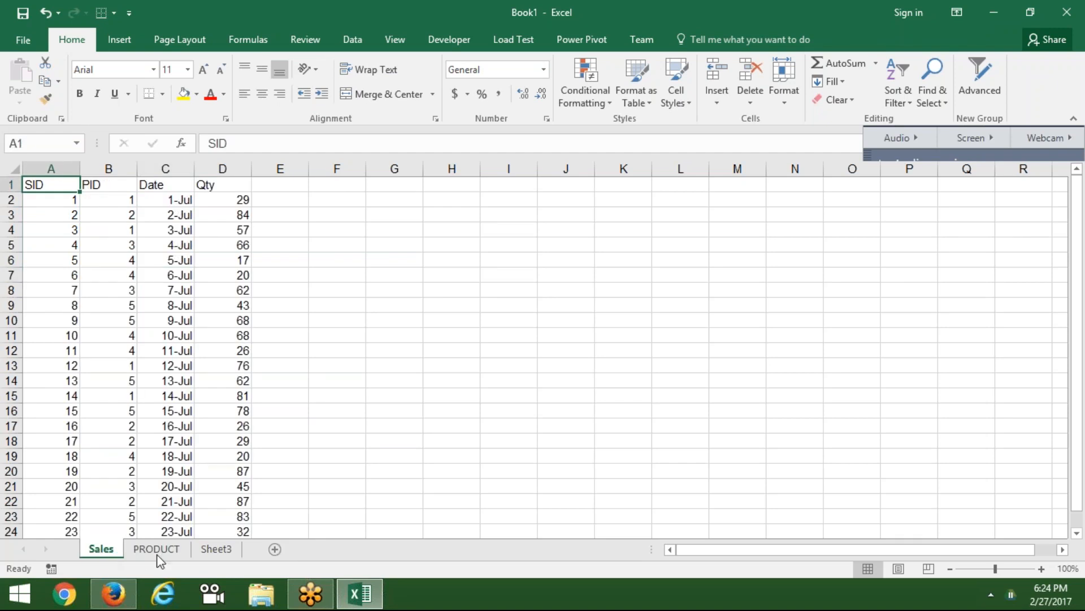
click(150, 456)
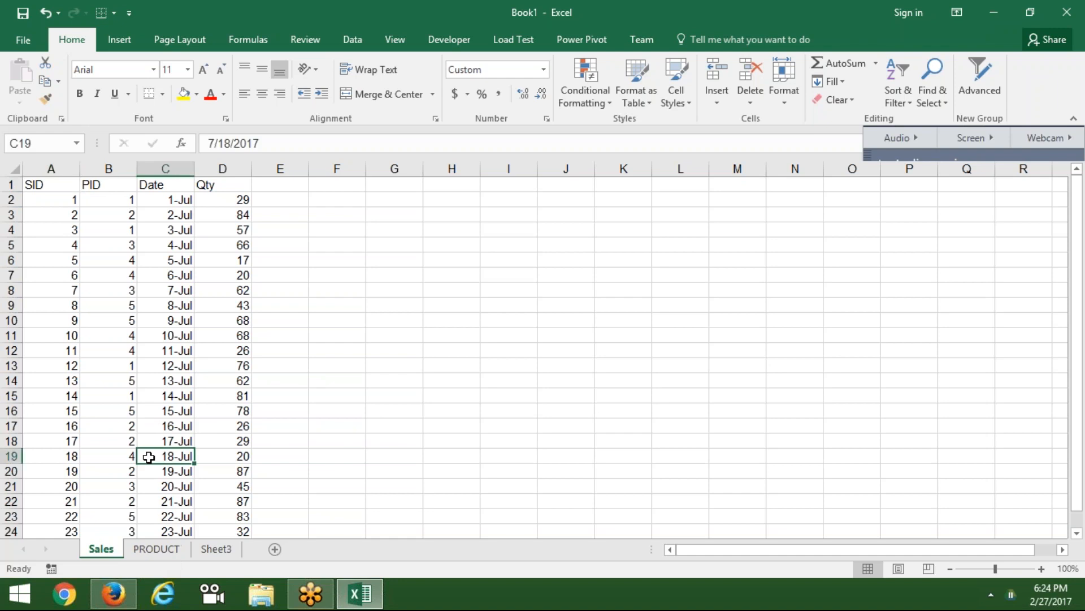
click(116, 170)
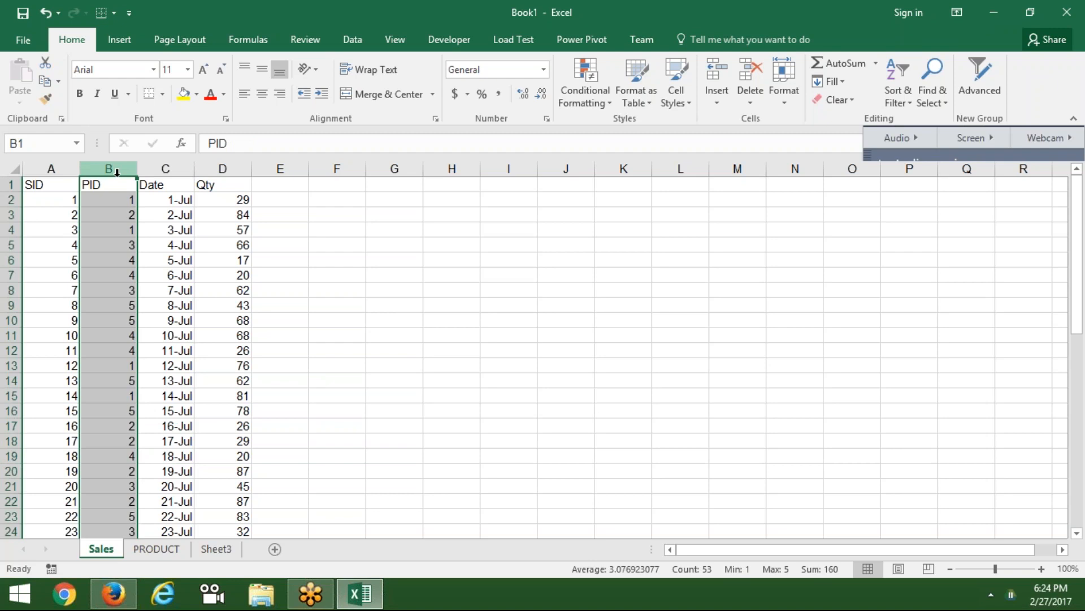
key(Down)
key(Down)
key(Down)
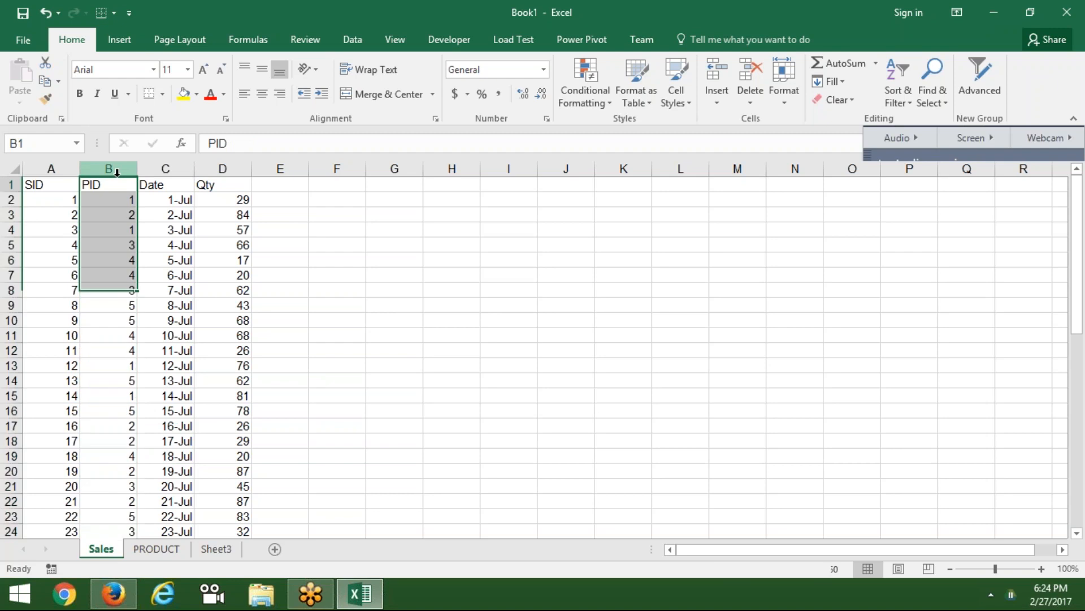
key(Up)
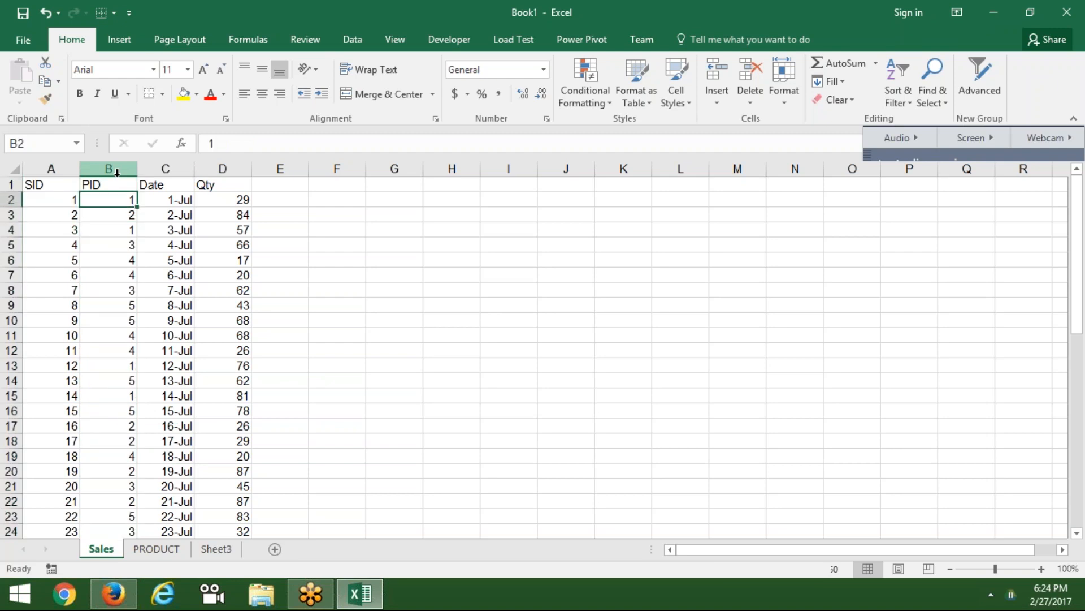
key(Right)
key(Right)
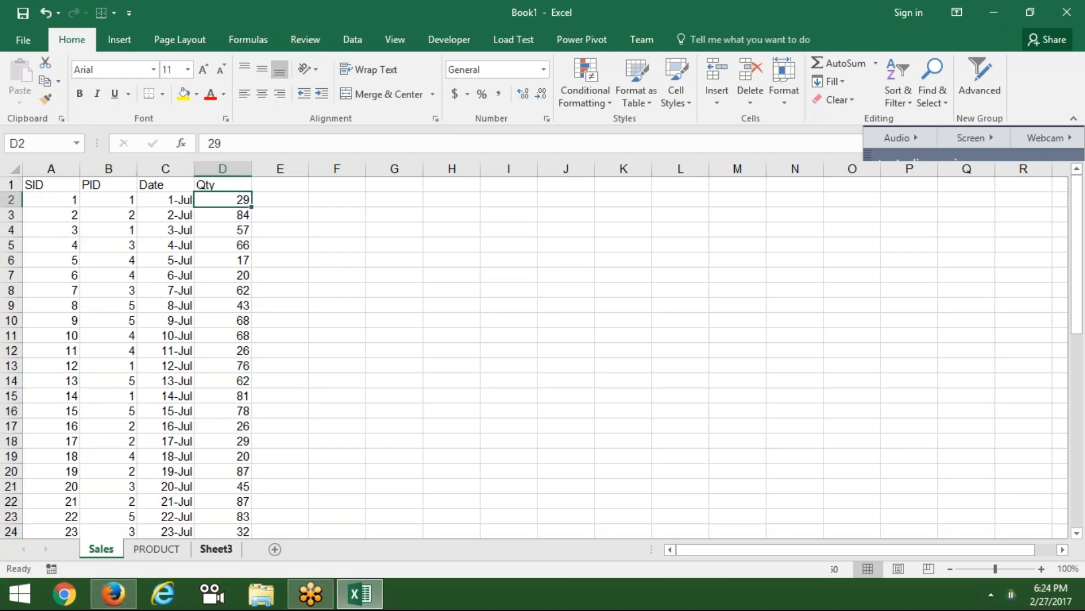
Review the PRODUCT sheet, examining the ID, name and MRP of the first product.
click(177, 553)
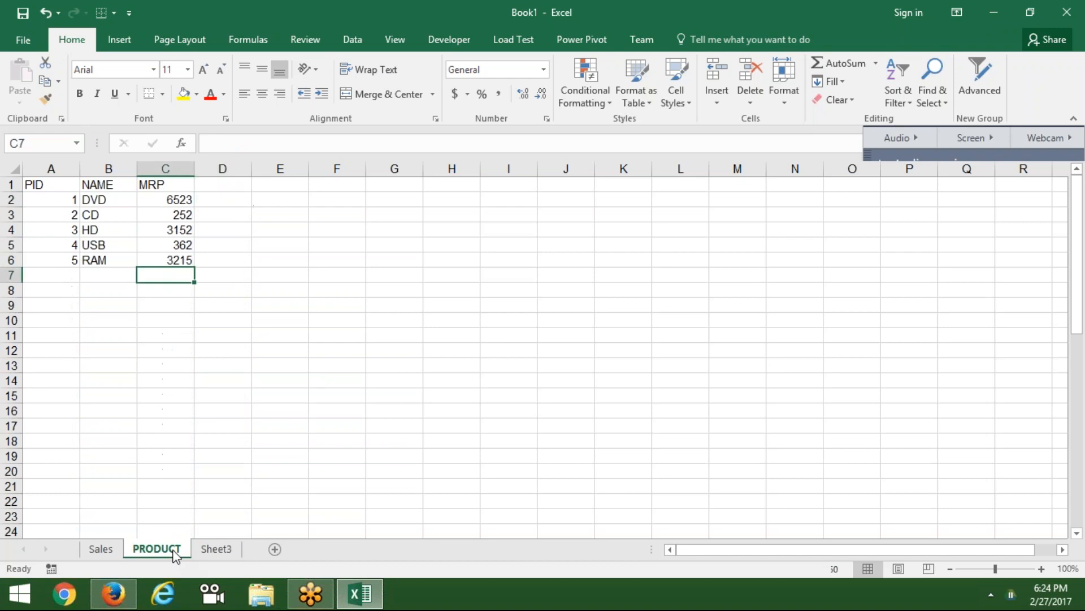
click(73, 200)
key(Right)
key(Right)
key(Right)
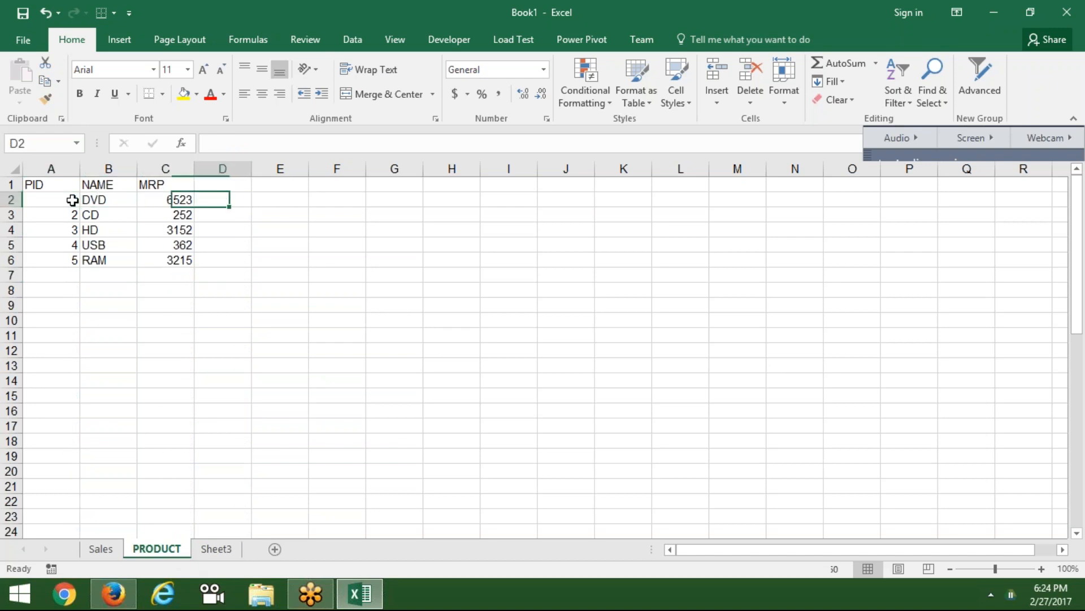
key(Left)
key(Left)
key(Left)
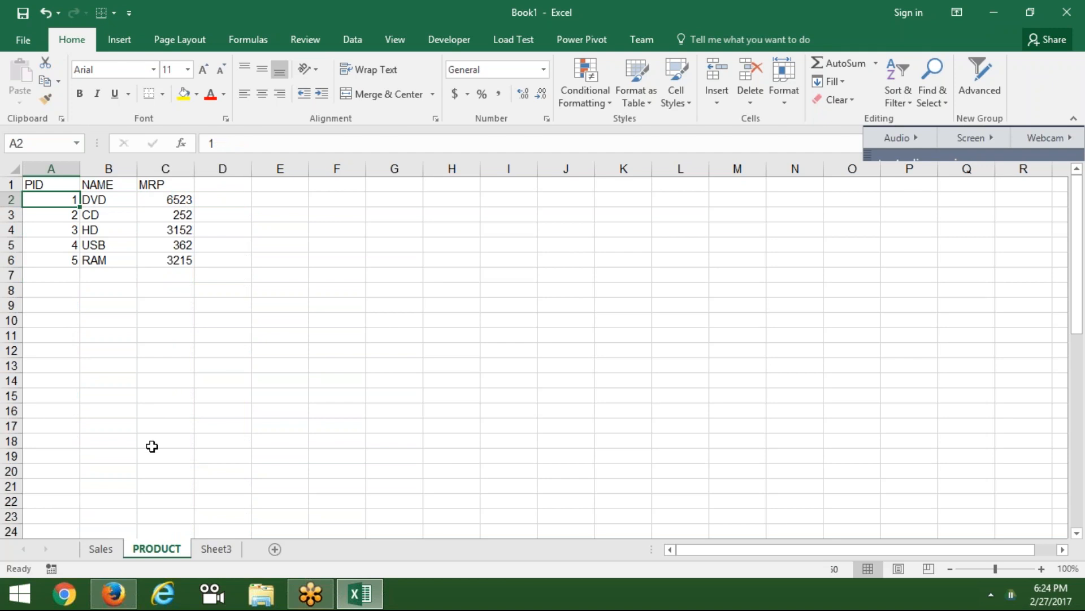
Return to the Sales sheet and examine its header row and the empty column E beside Qty.
click(100, 548)
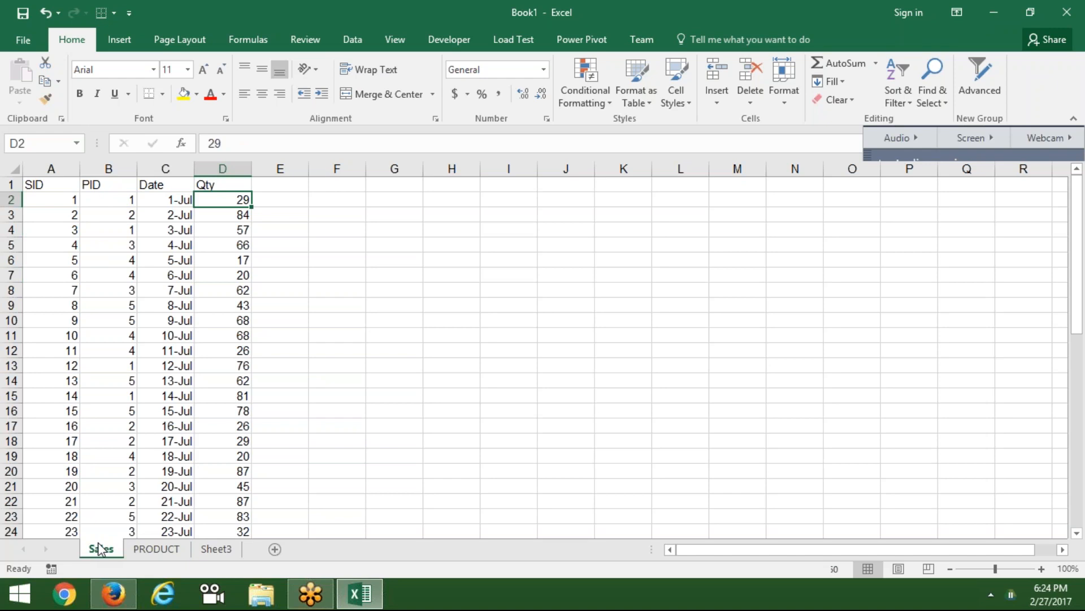
click(292, 180)
click(327, 179)
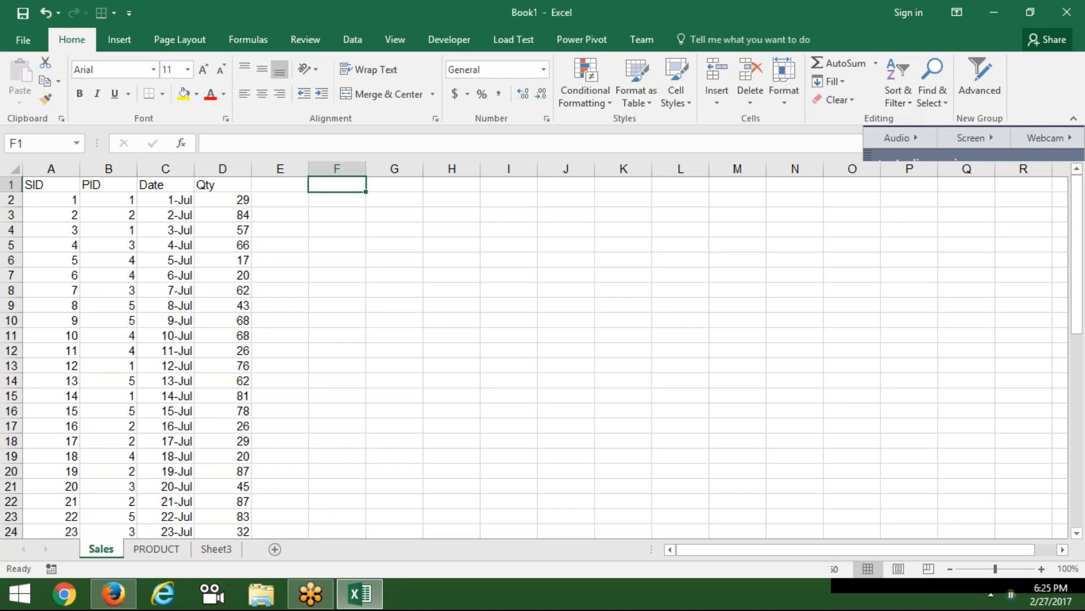
click(291, 204)
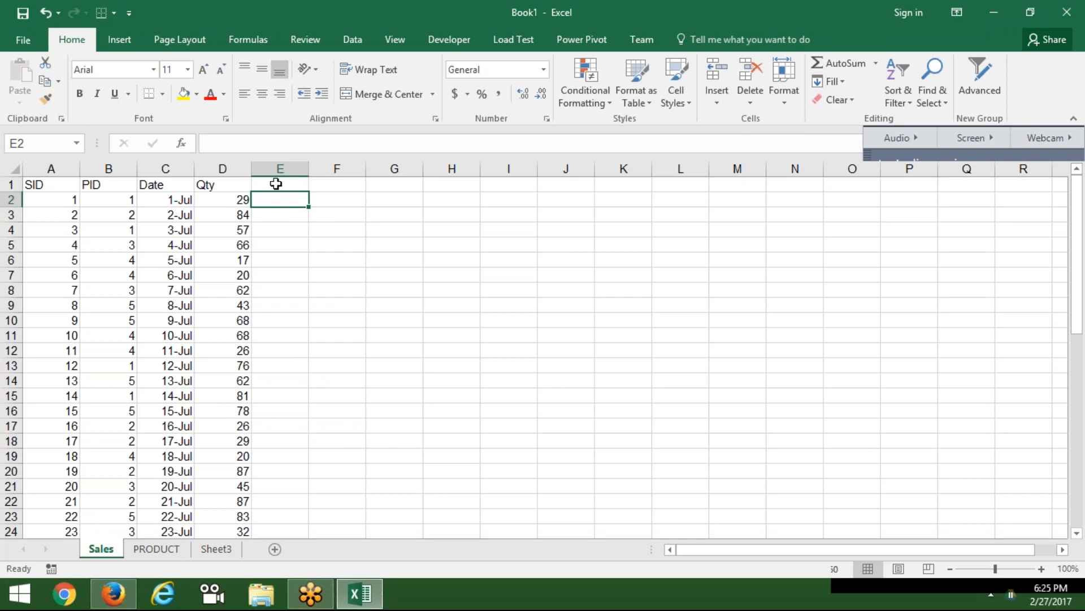
drag(273, 184, 276, 199)
click(275, 199)
key(Down)
key(Up)
key(Up)
key(ctrl+Left)
key(ctrl+Left)
key(Right)
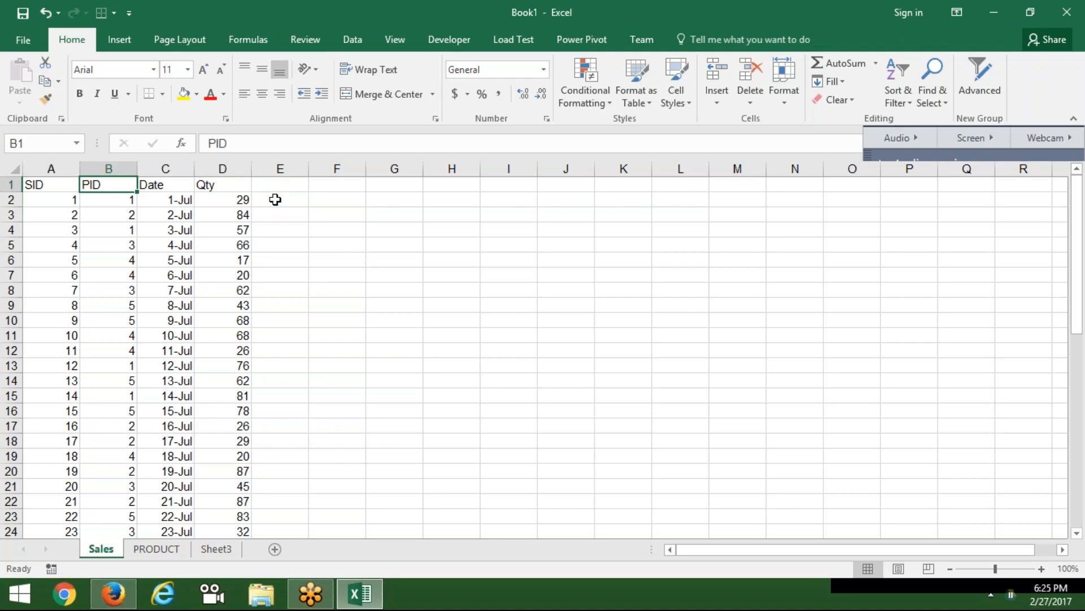
key(Right)
key(Right)
key(Right)
key(Down)
key(Up)
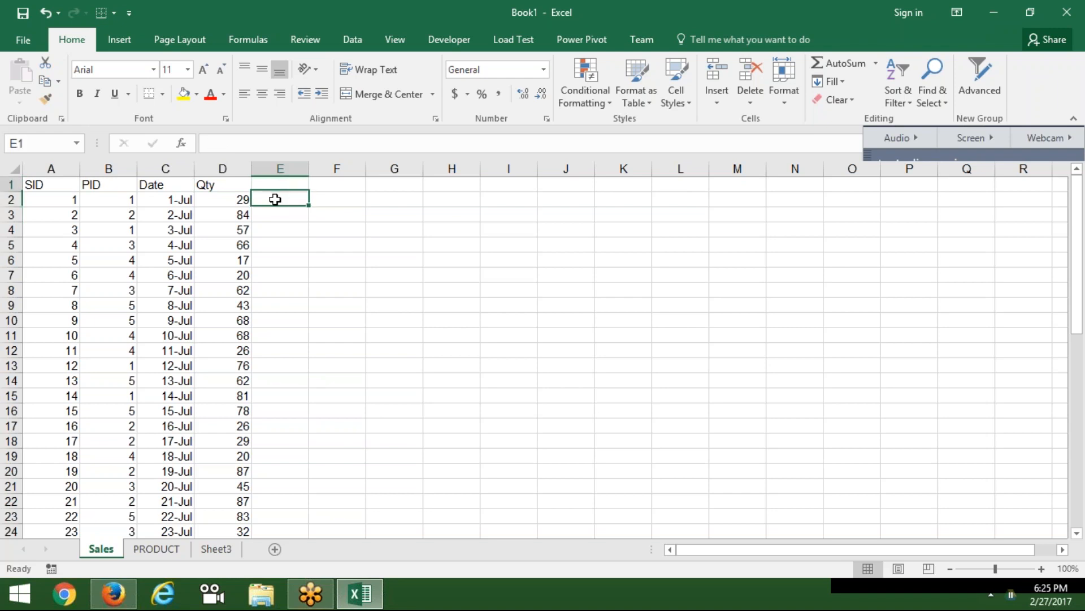
Create a PivotTable on a new worksheet from the Sales range A1:D53, adding the data to the Data Model.
key(Left)
key(ctrl+Left)
key(ctrl+shift+Right)
key(ctrl+shift+Down)
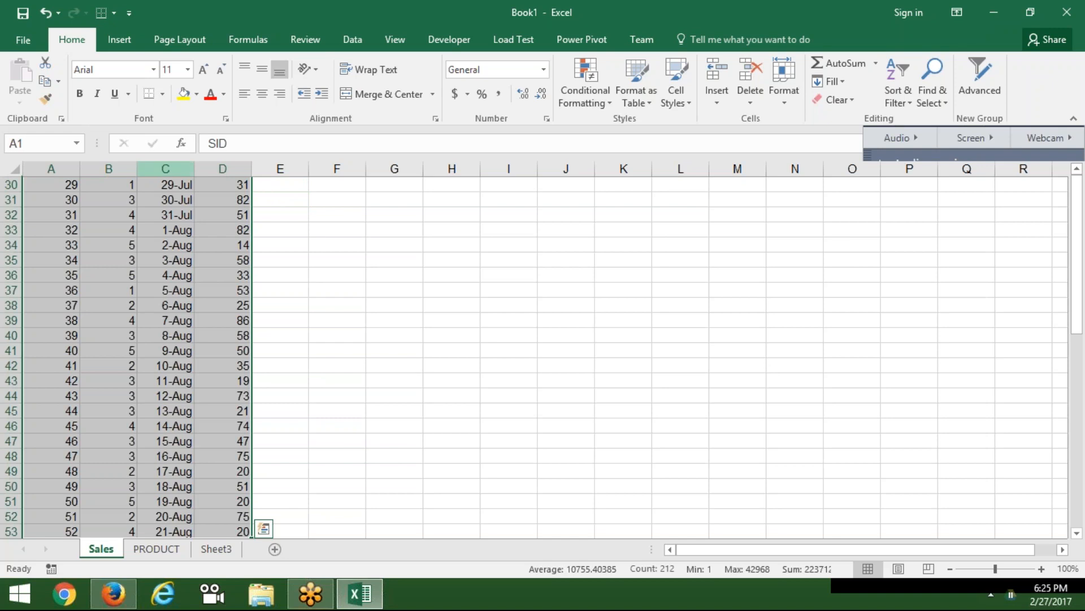
click(118, 40)
click(43, 88)
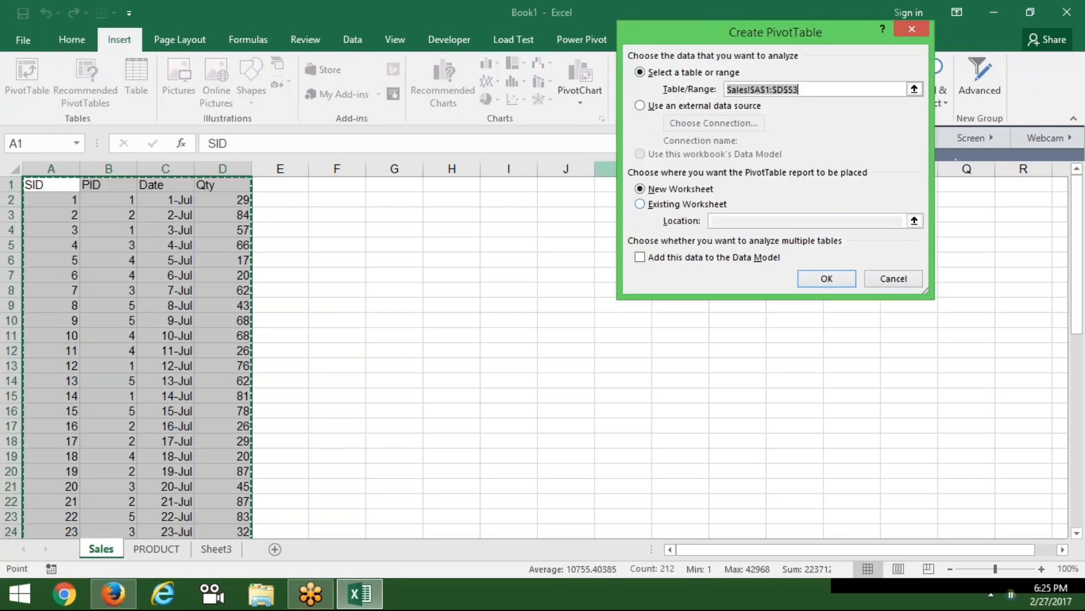
click(658, 259)
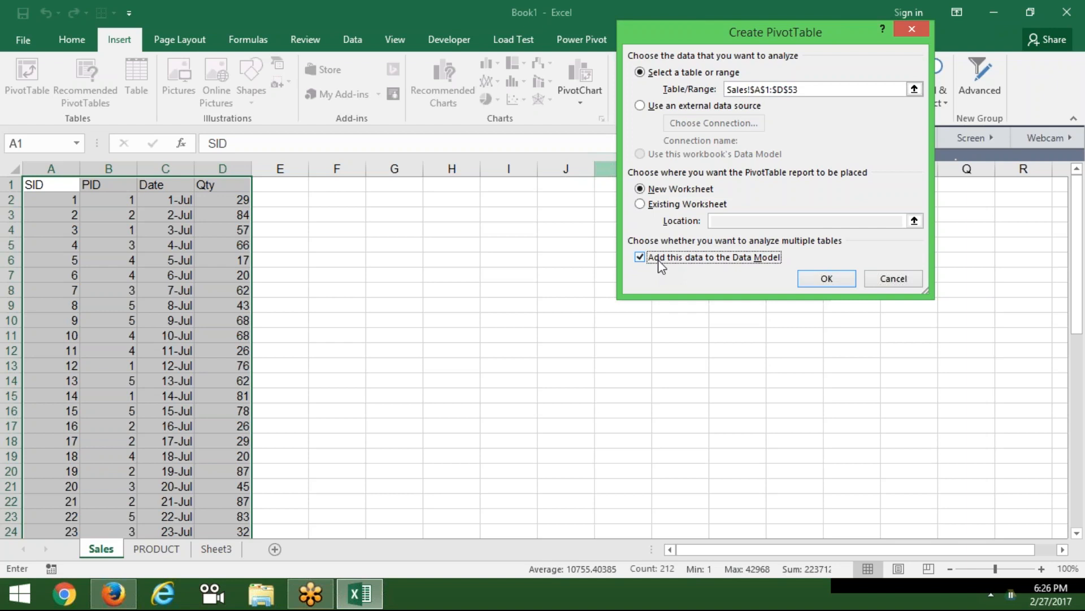
click(826, 279)
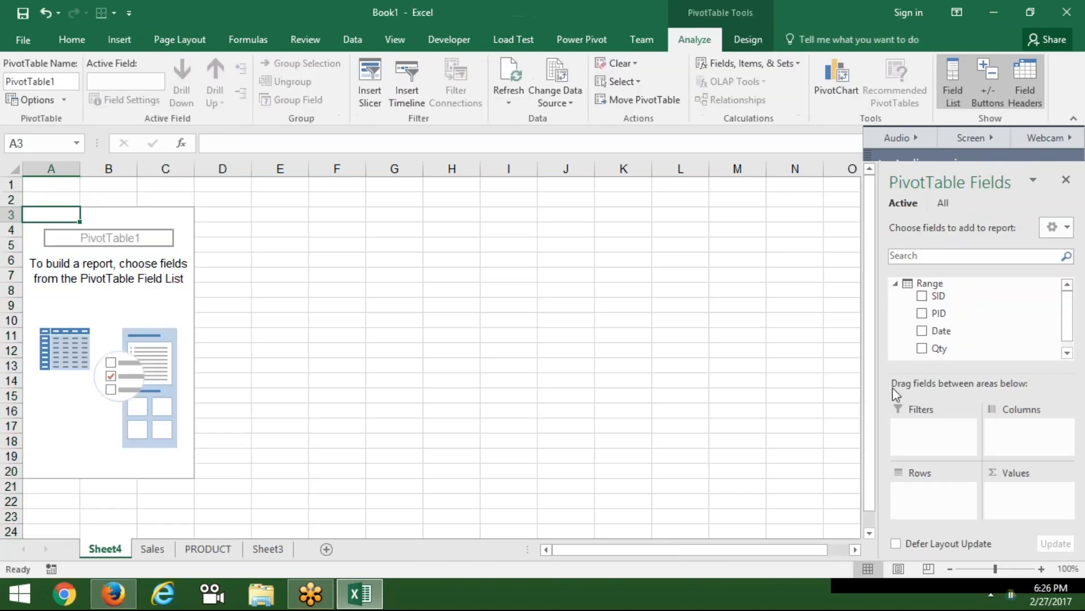
Try creating a PivotTable on a new worksheet from the PRODUCT range A1:C6 without adding the data to the Data Model.
click(211, 548)
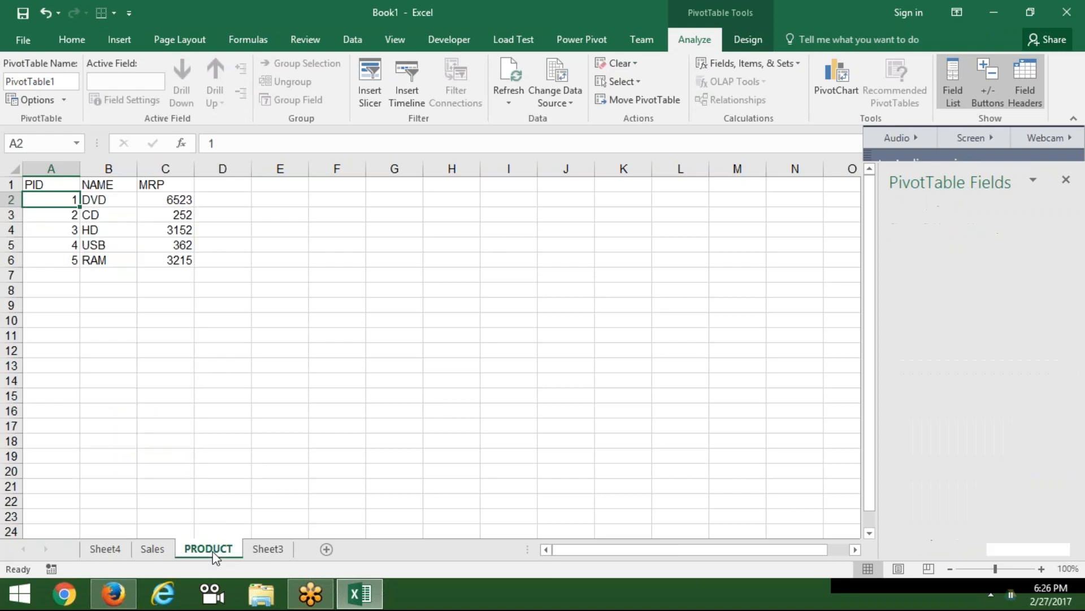
click(120, 41)
click(30, 73)
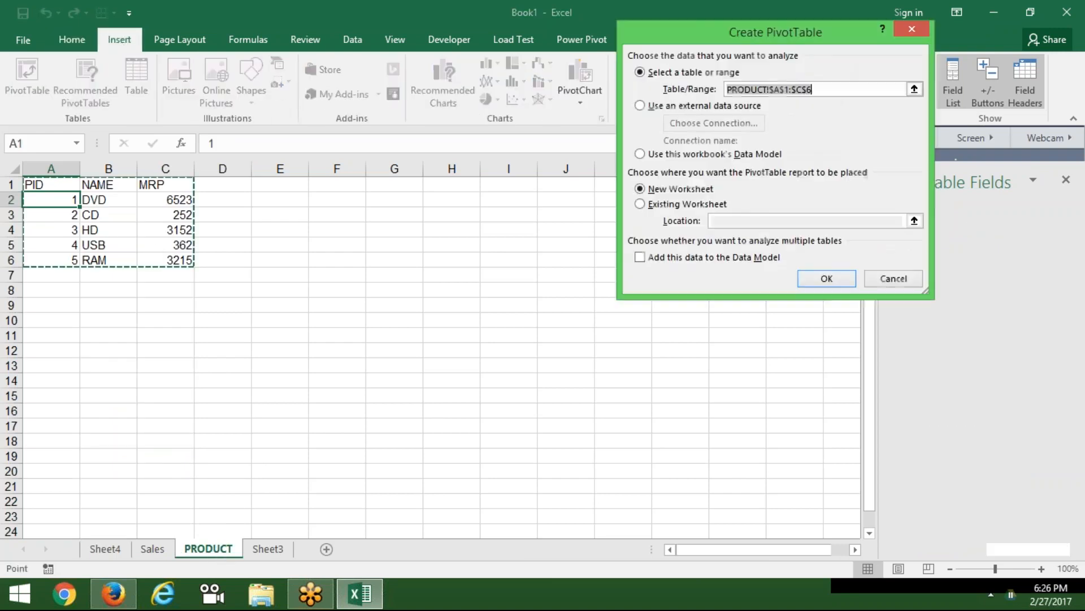
click(826, 278)
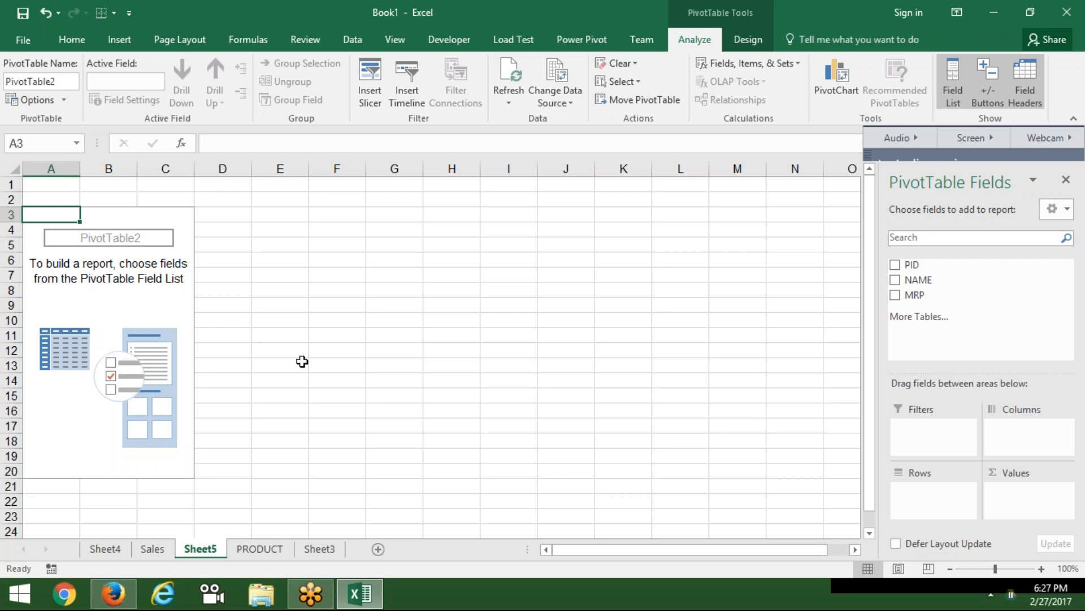
click(153, 549)
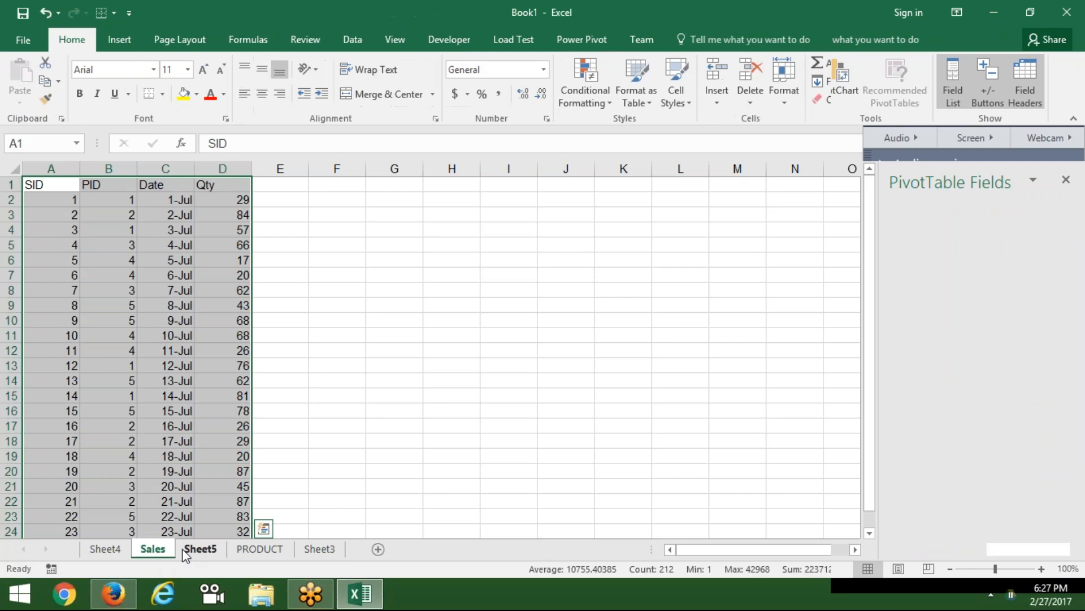
click(201, 548)
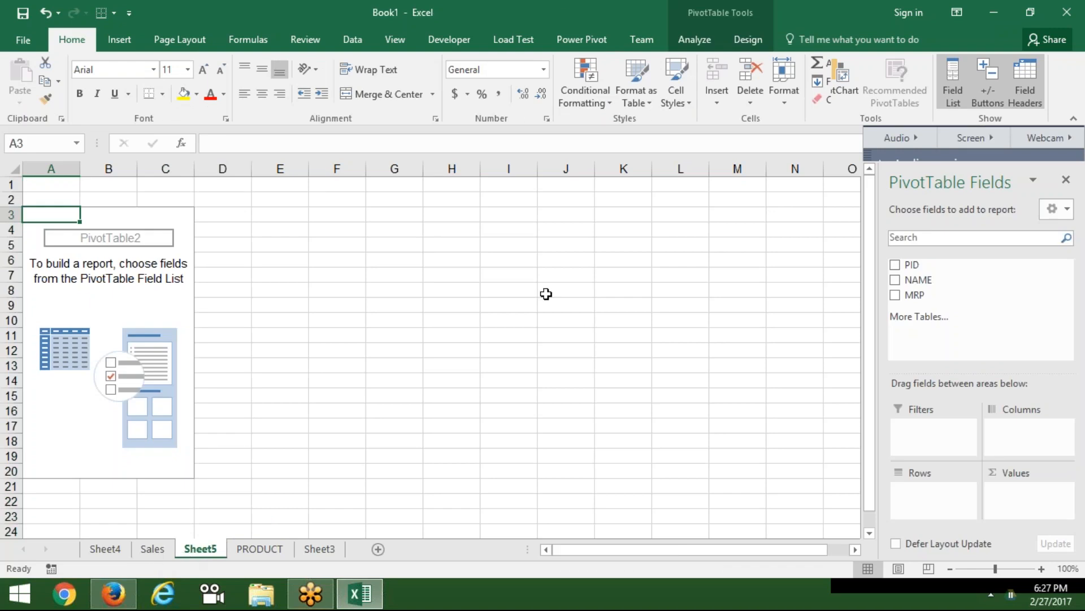
click(695, 40)
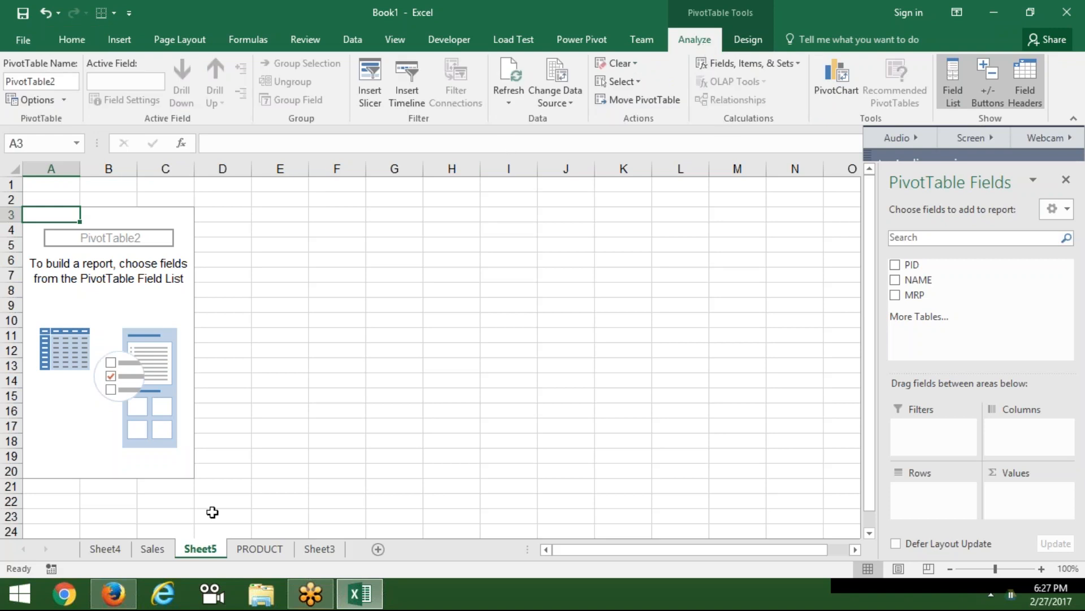
Delete the worksheet holding the PRODUCT PivotTable that was made without the Data Model.
right_click(199, 558)
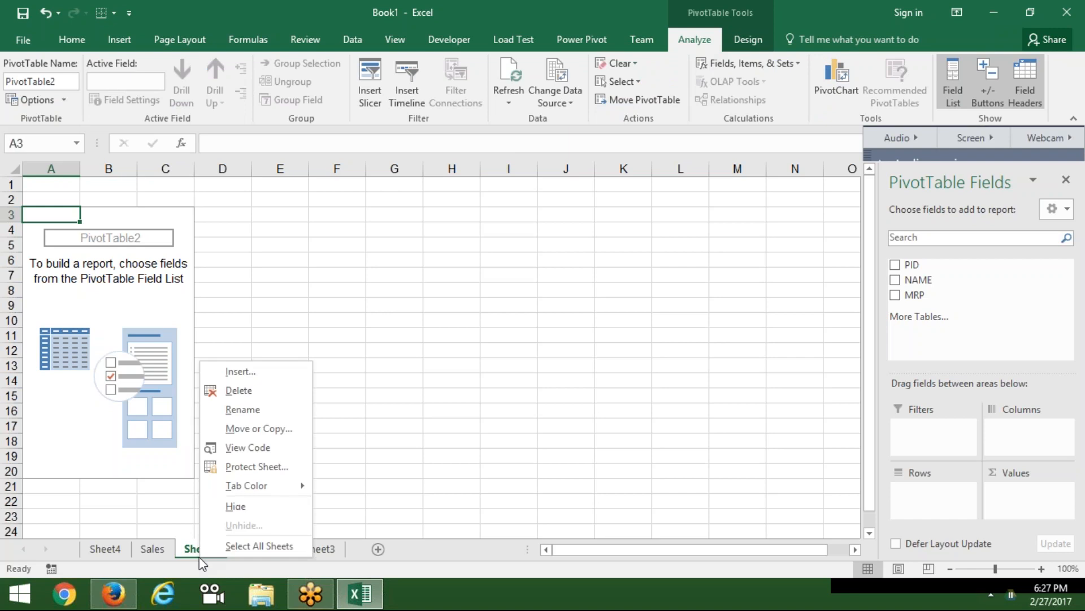
click(256, 391)
click(511, 342)
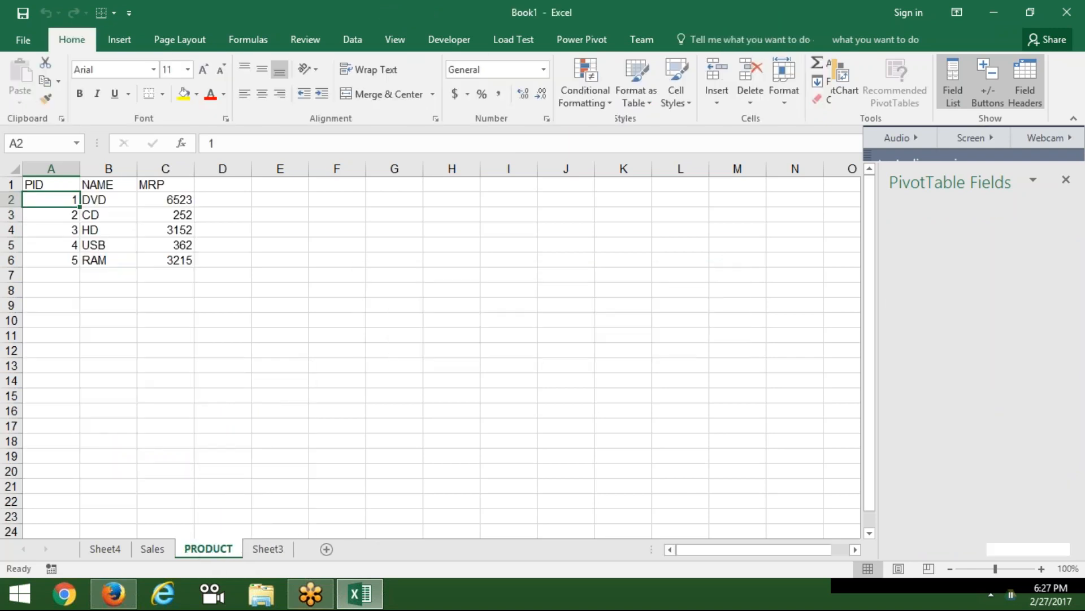
Create a PivotTable on a new worksheet from the PRODUCT range A1:C6, adding the data to the Data Model.
click(117, 39)
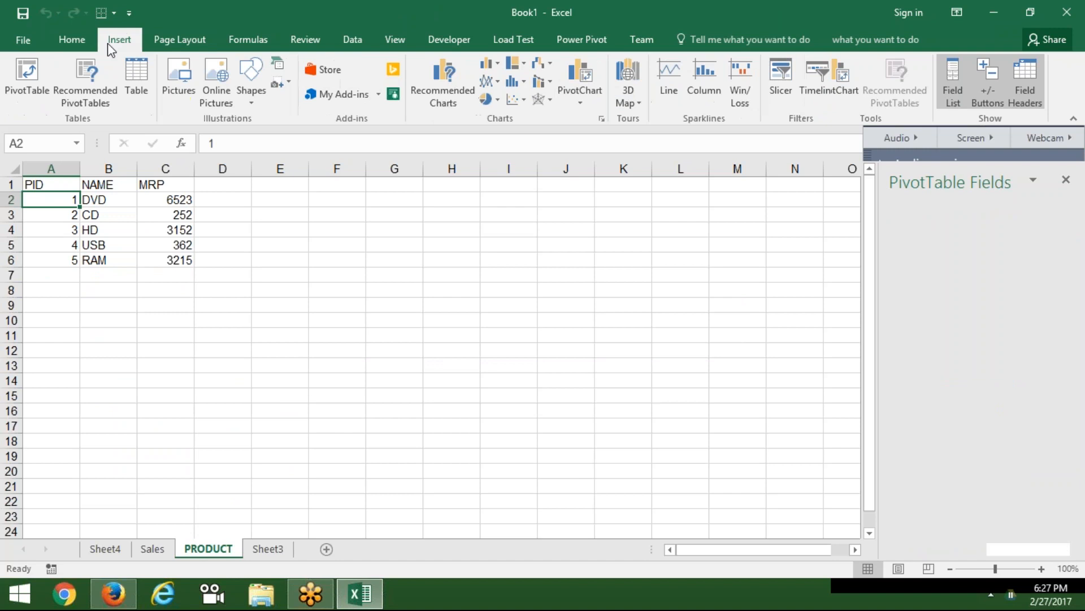
click(21, 85)
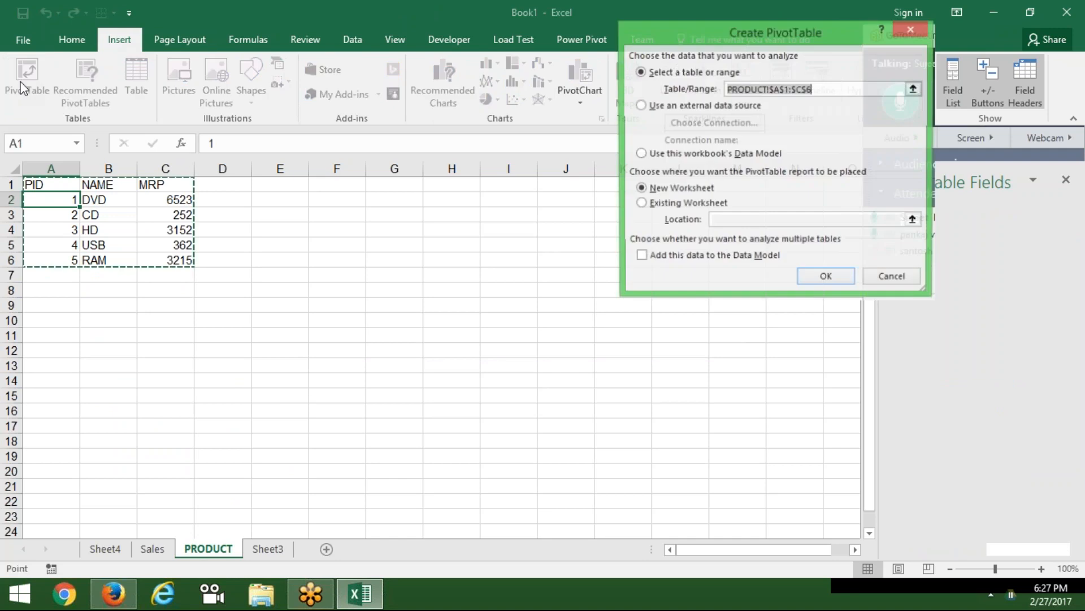
click(641, 258)
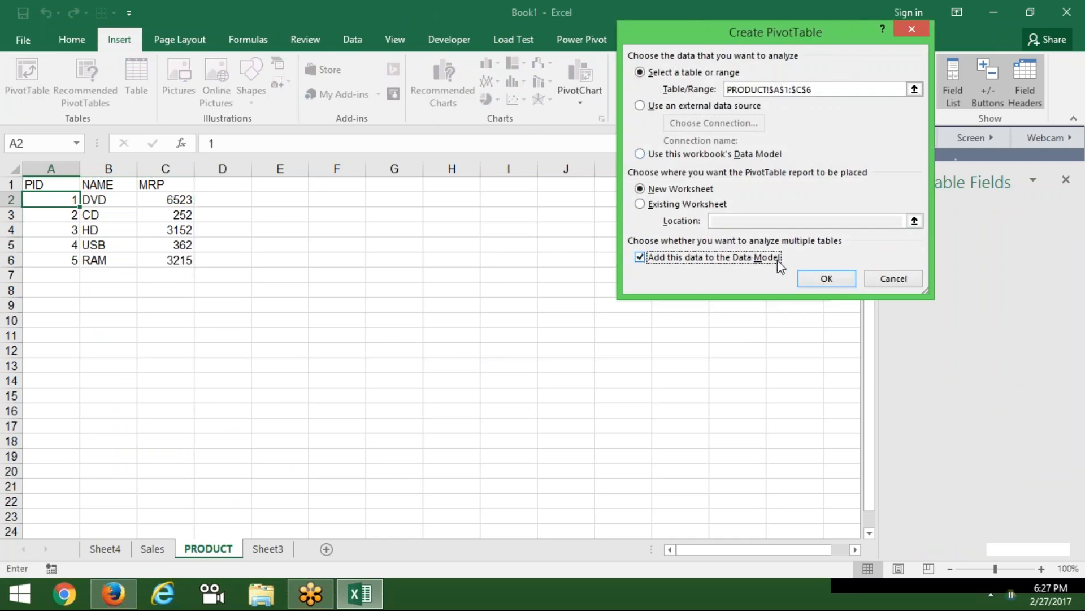
click(827, 278)
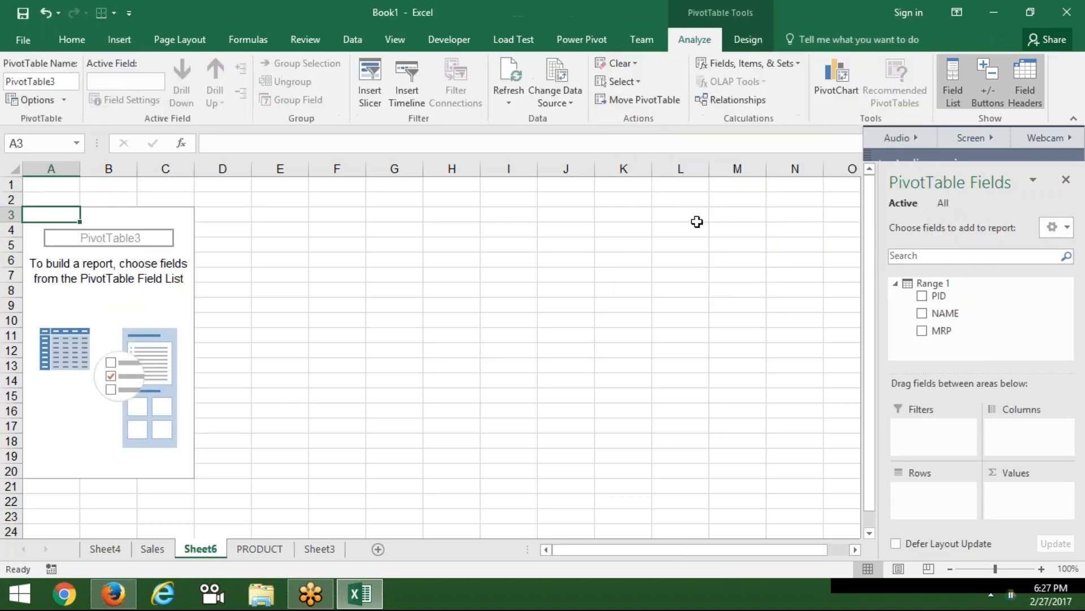
Create a relationship from the Range table's foreign column PID to the Range 1 table's primary column PID.
click(738, 101)
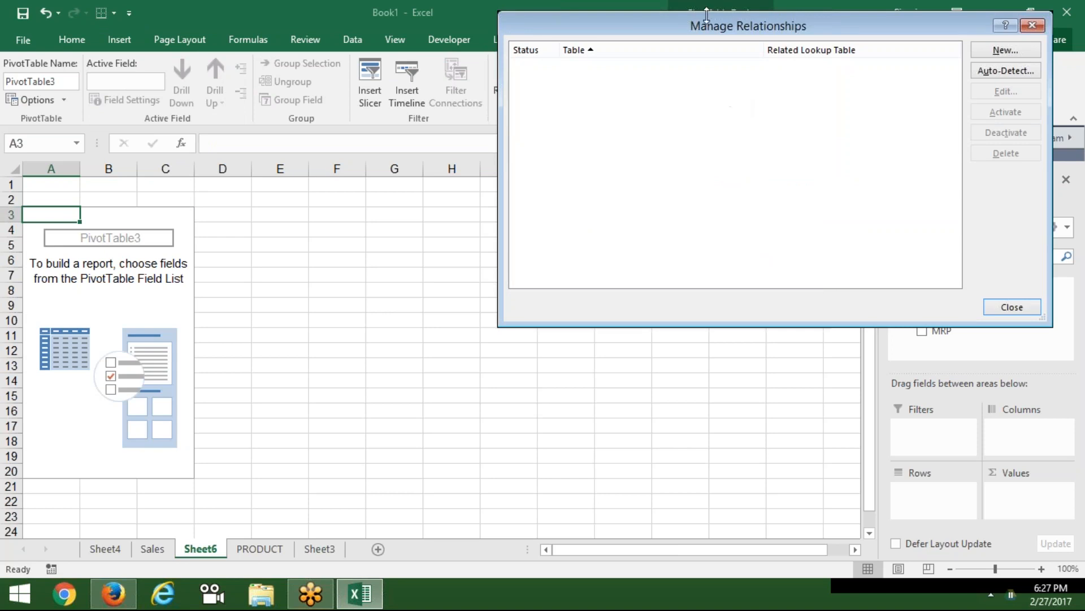
drag(695, 24, 436, 100)
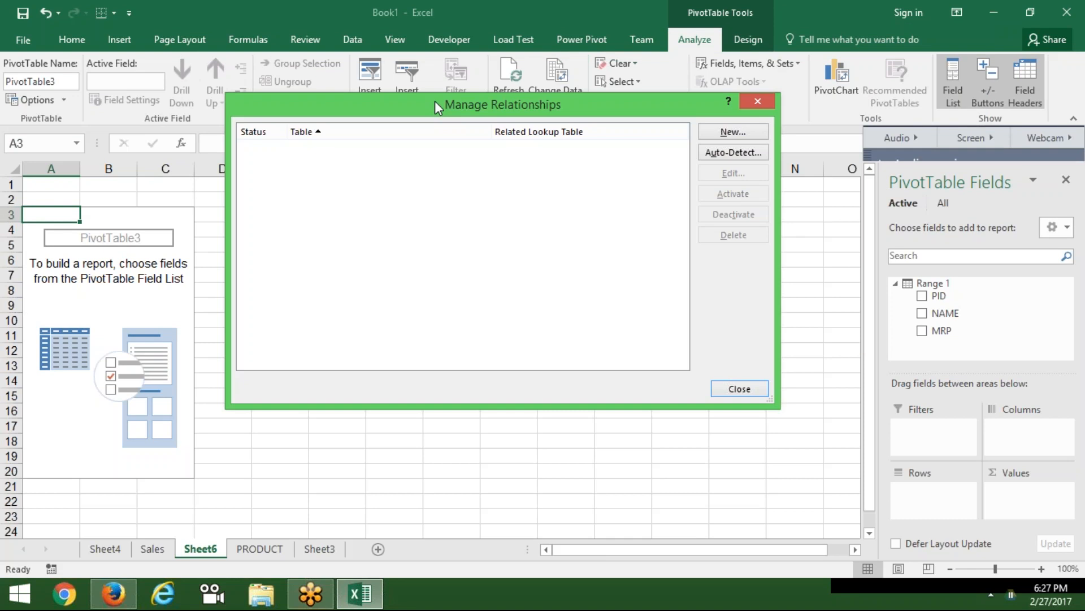
click(733, 130)
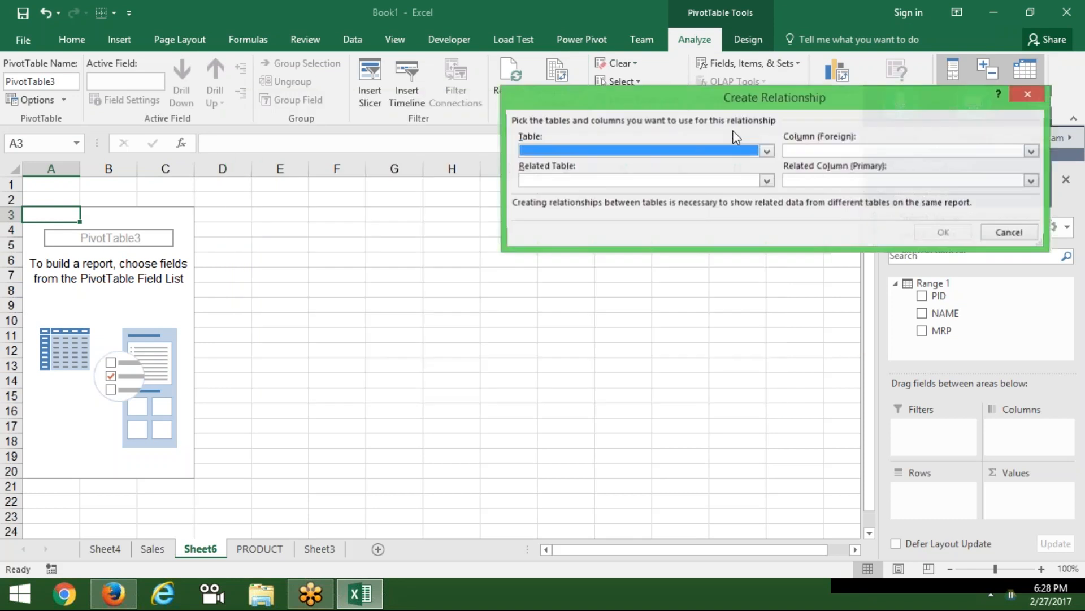
click(691, 152)
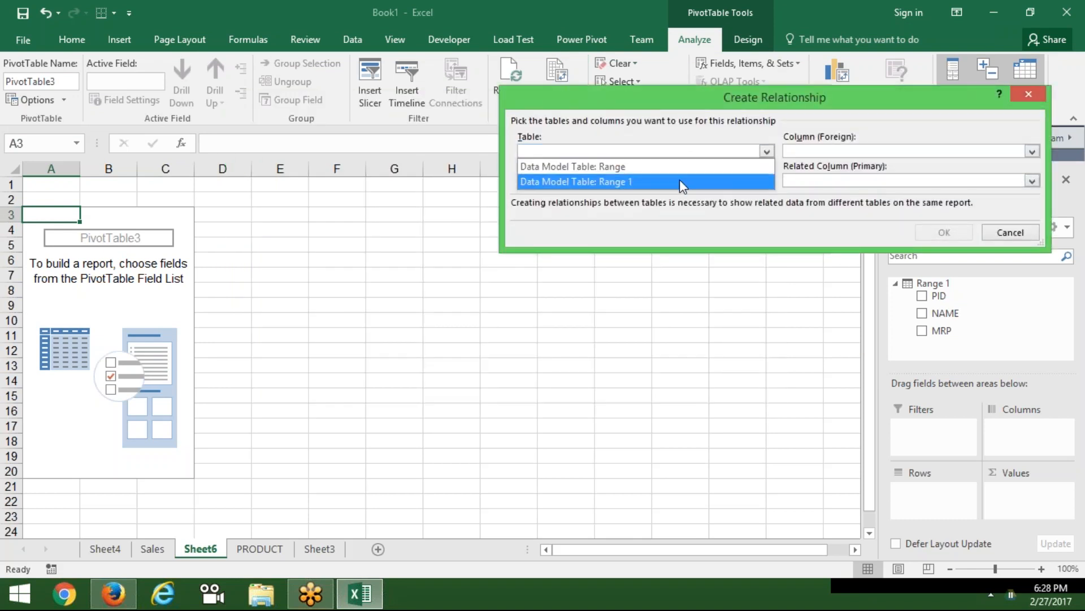
click(681, 168)
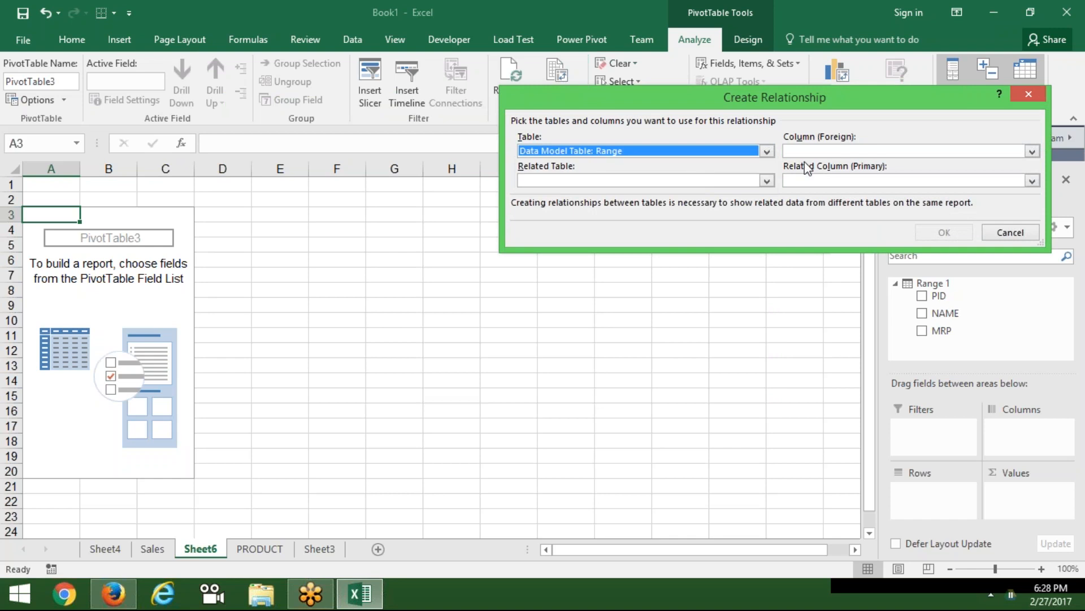
click(814, 151)
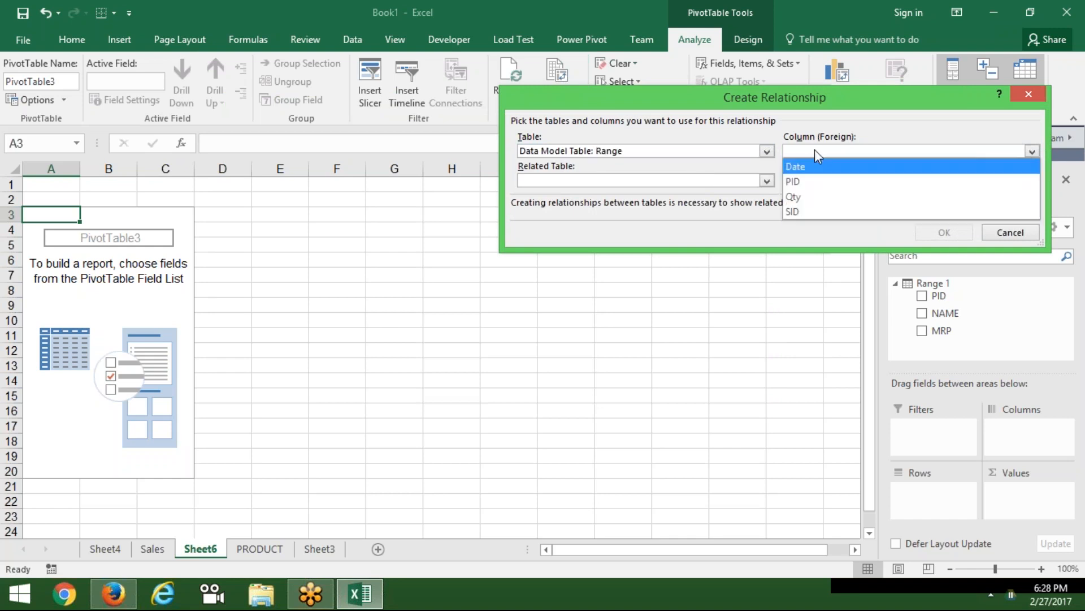
click(815, 182)
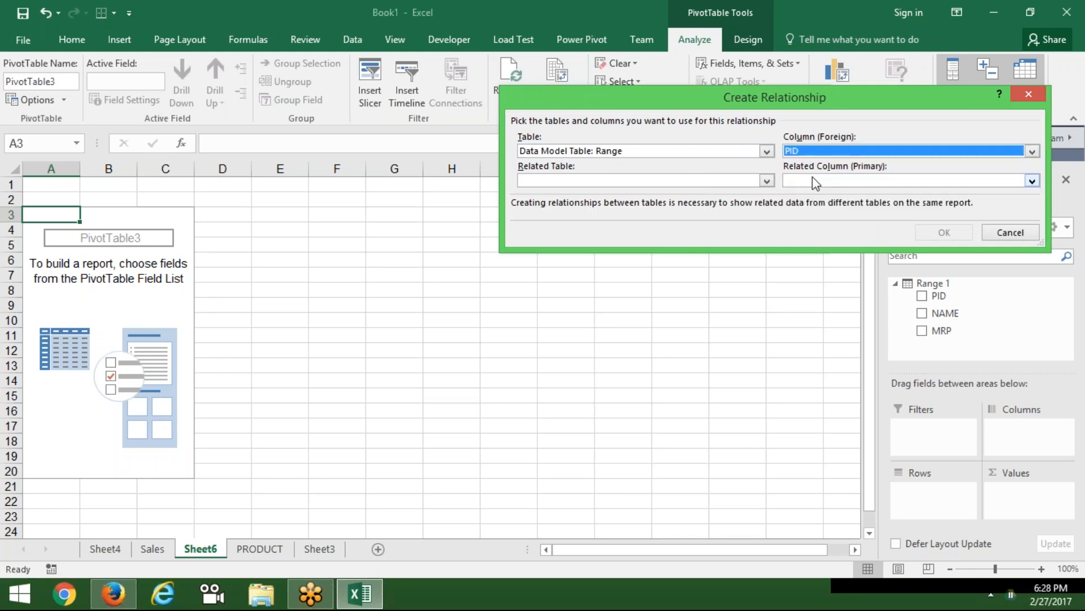
click(689, 180)
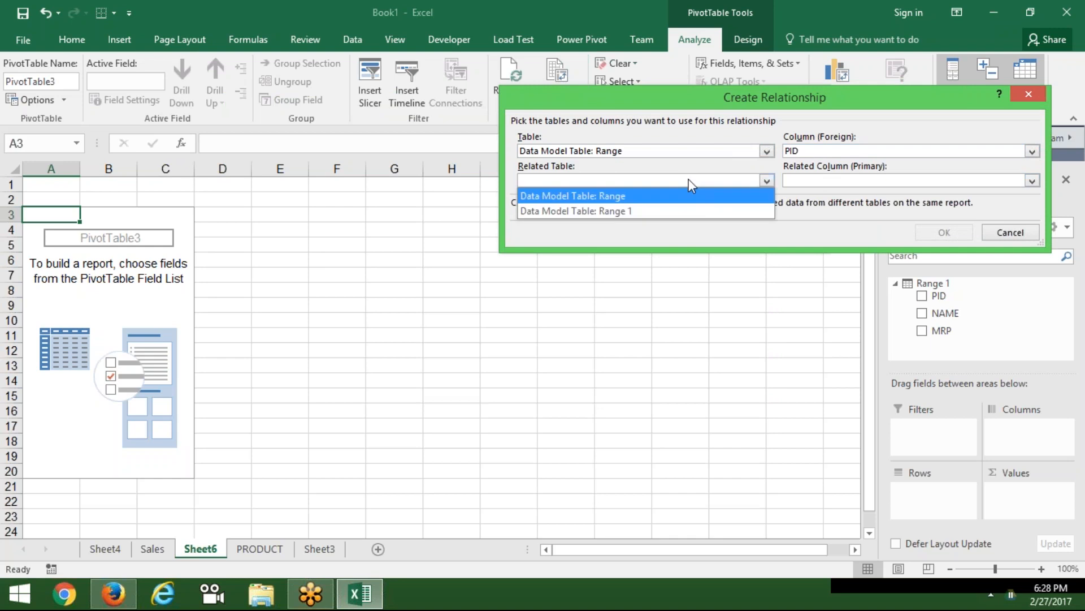
click(680, 211)
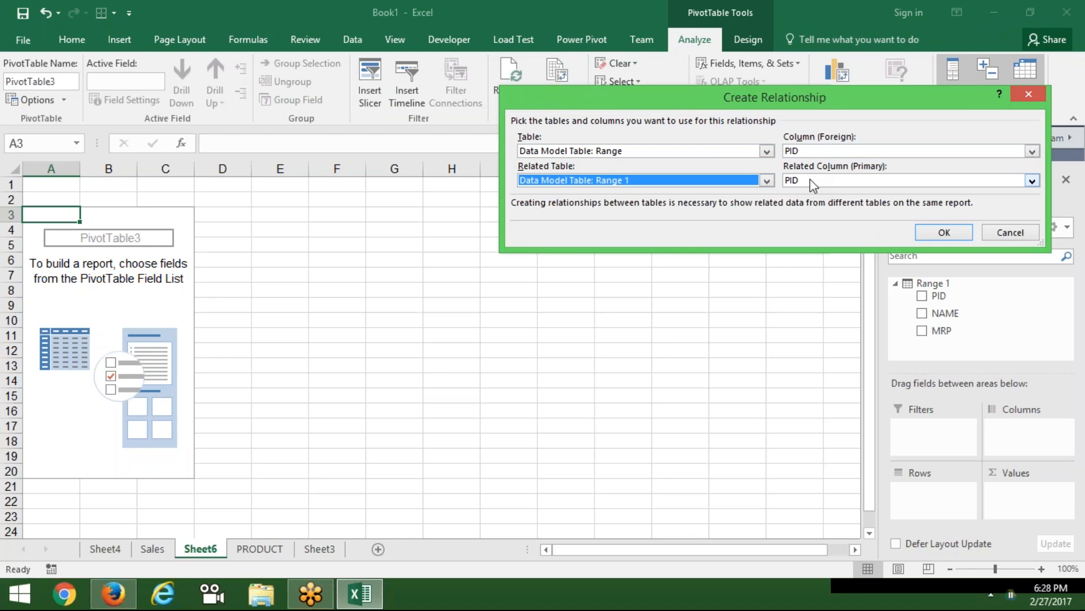
click(956, 232)
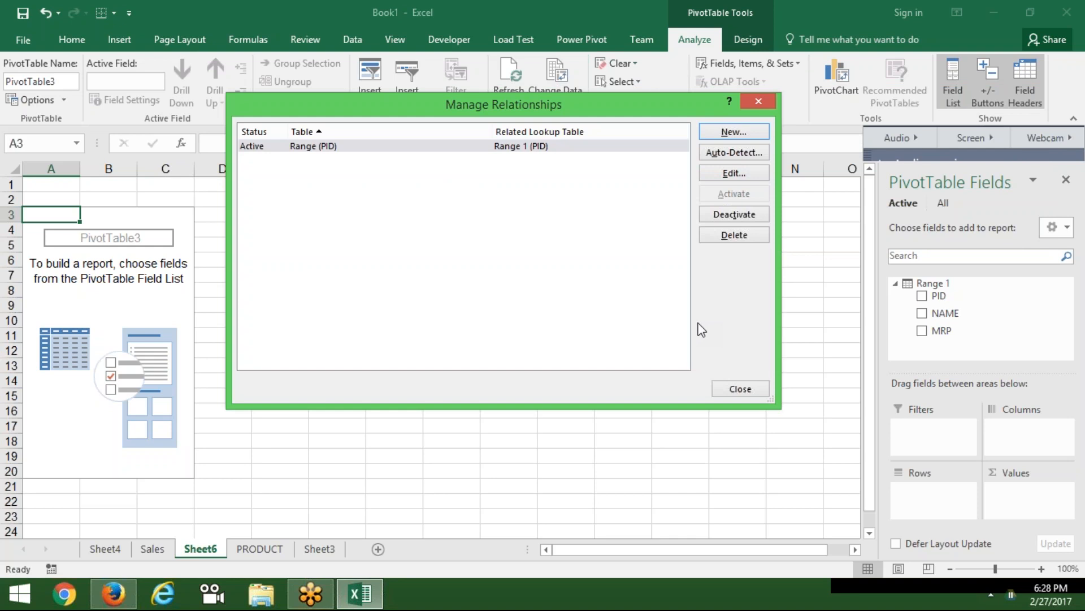
click(723, 391)
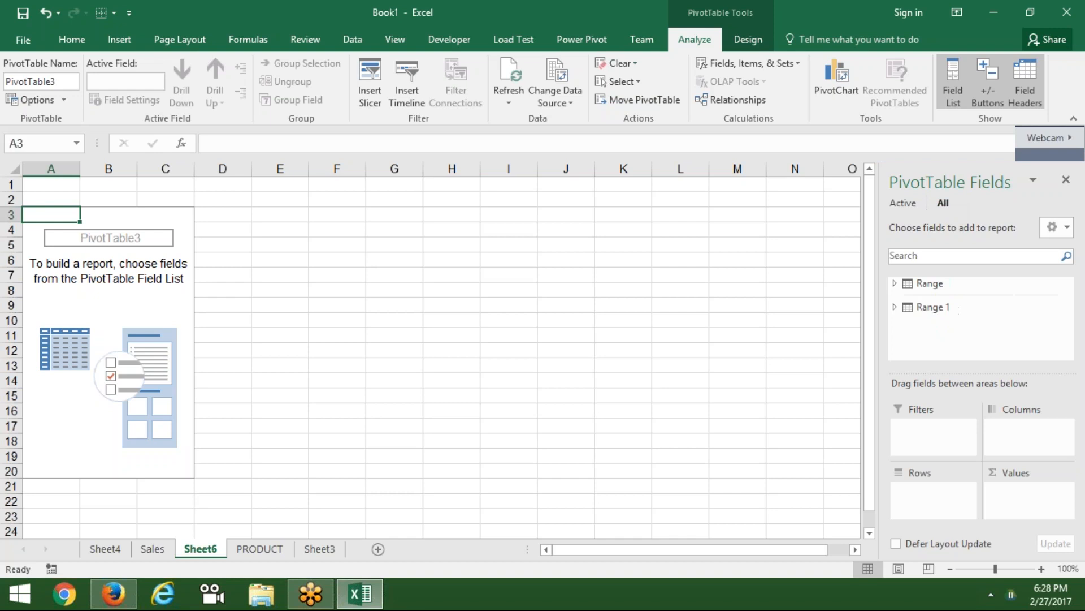
Add the NAME field from the Range 1 table to the PivotTable's rows.
click(895, 284)
click(893, 283)
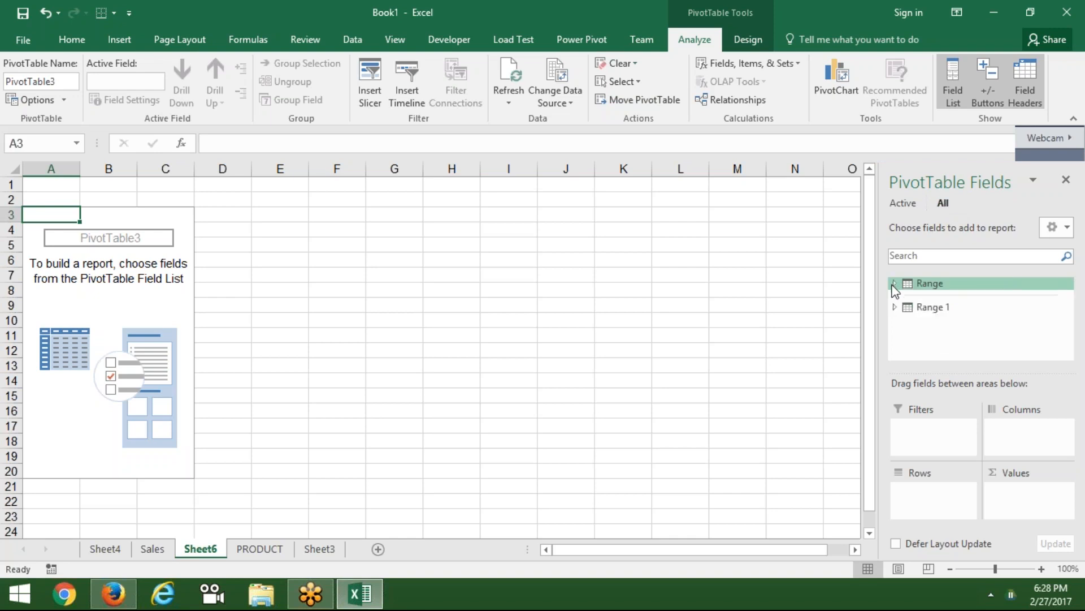
click(894, 307)
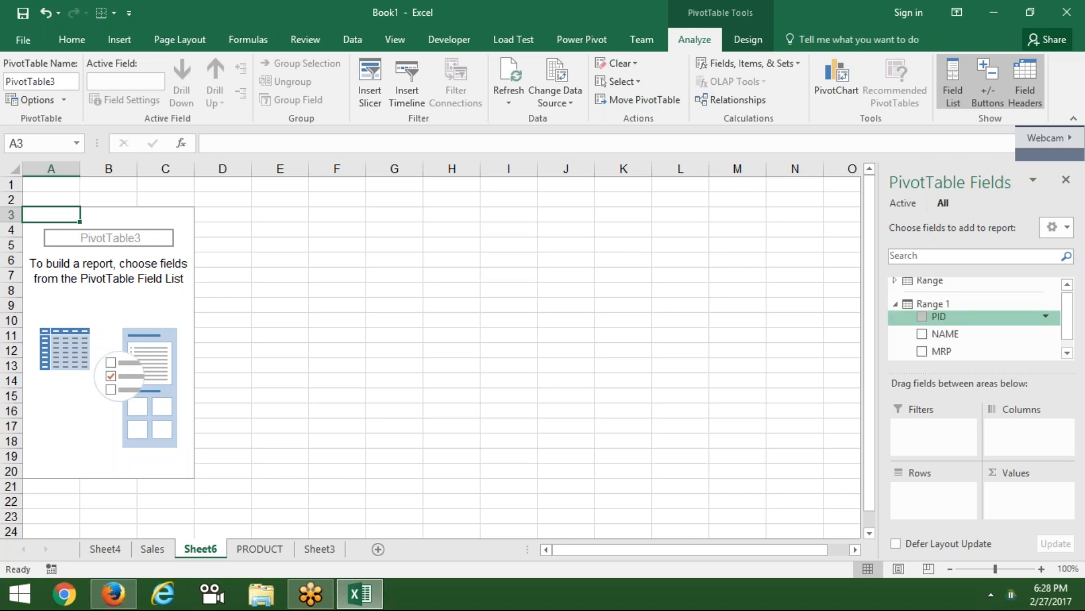
click(896, 307)
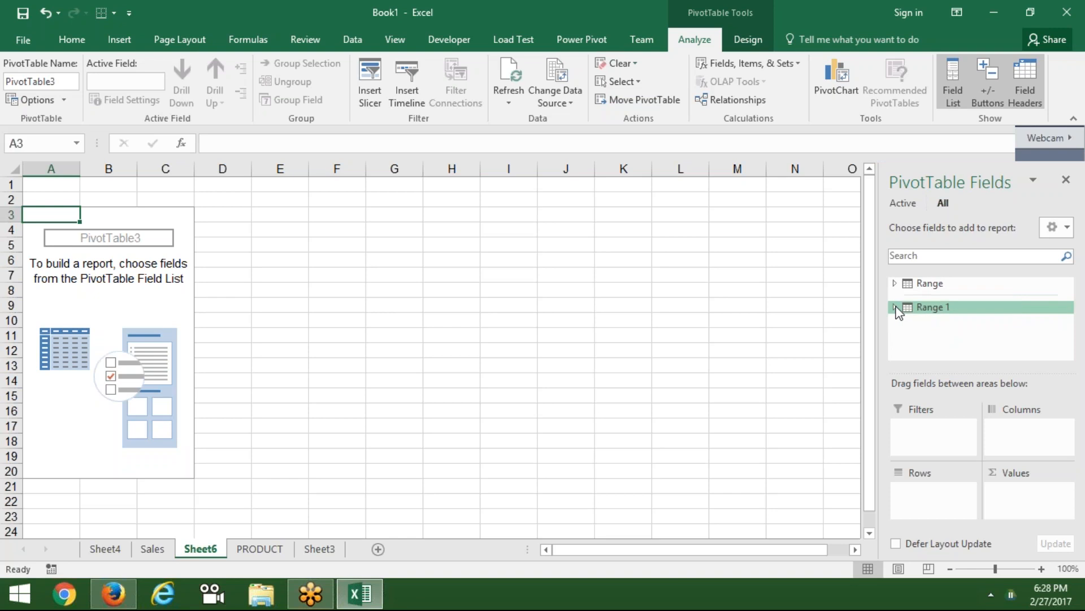
click(895, 307)
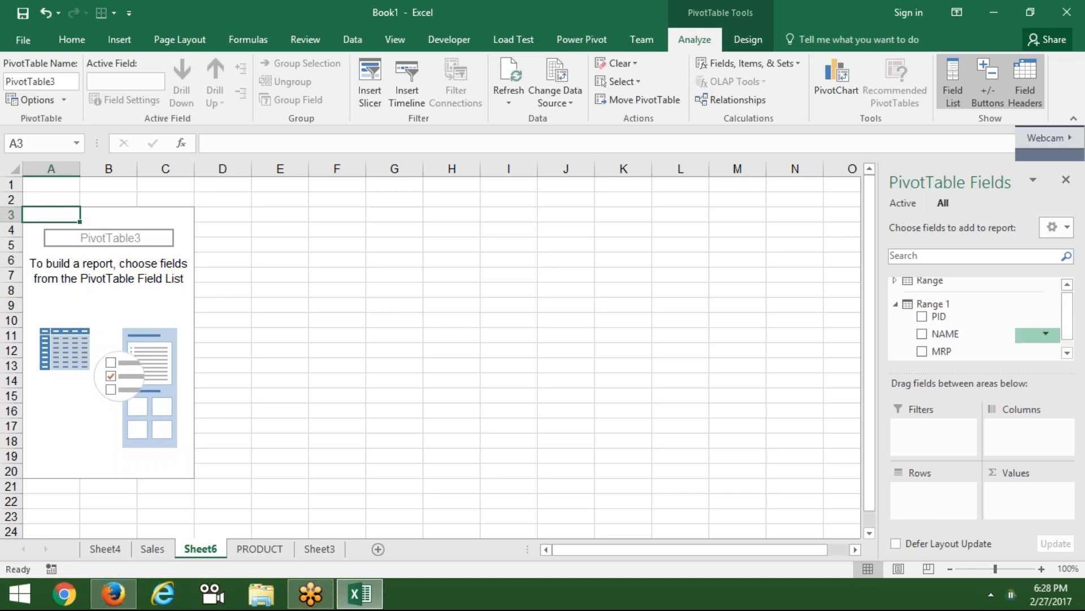
drag(955, 335, 936, 497)
Add the Qty field from the Range table to the PivotTable's values.
click(898, 304)
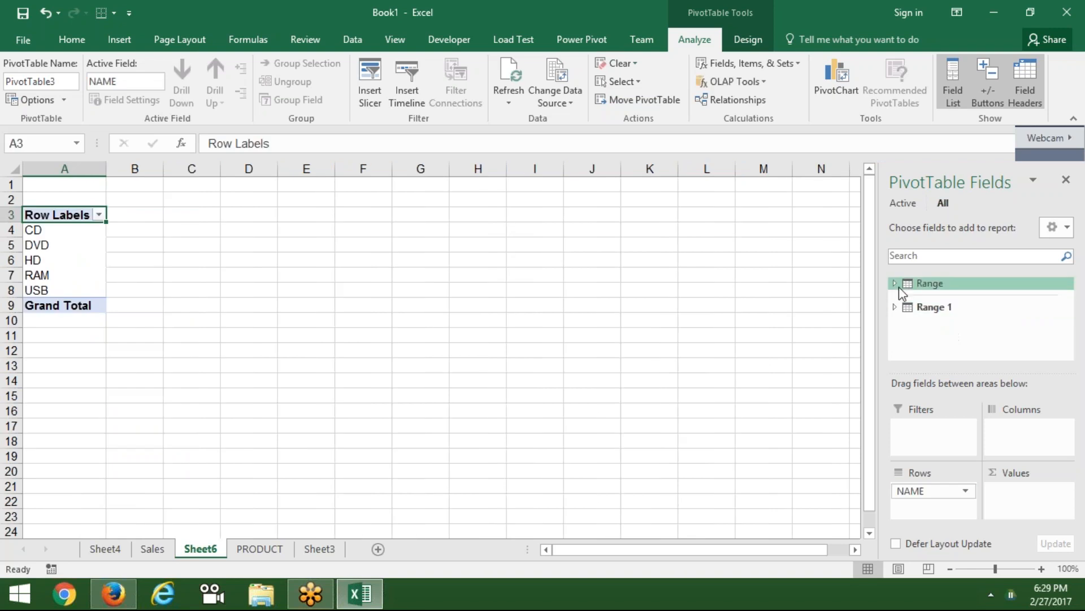
click(894, 281)
drag(948, 351, 1025, 495)
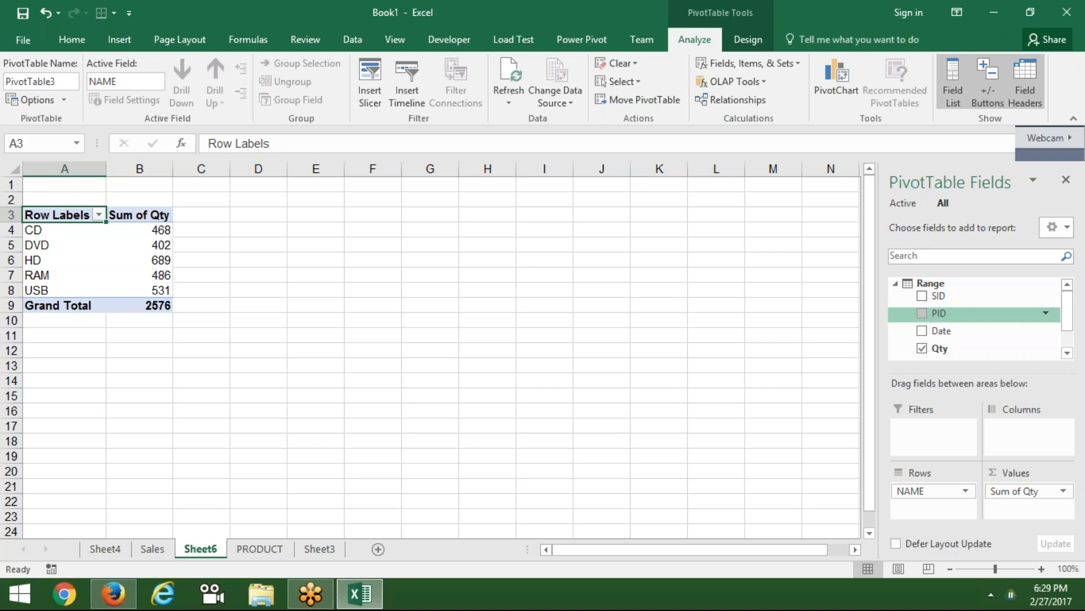
Check the remaining PivotTable fields and whether calculated fields and items are available for this PivotTable.
click(1067, 353)
click(1067, 353)
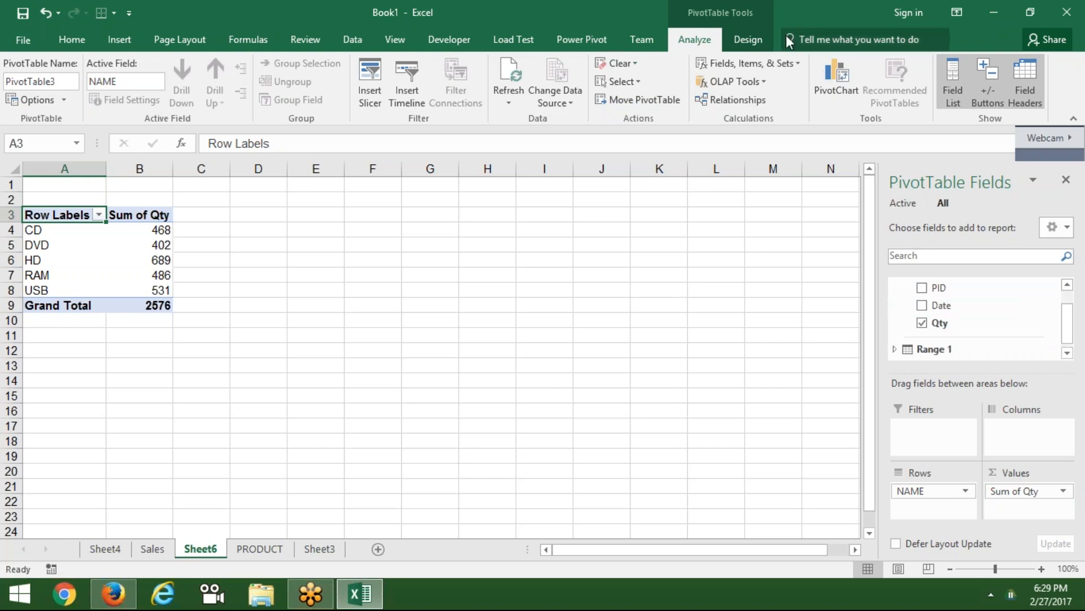
click(797, 63)
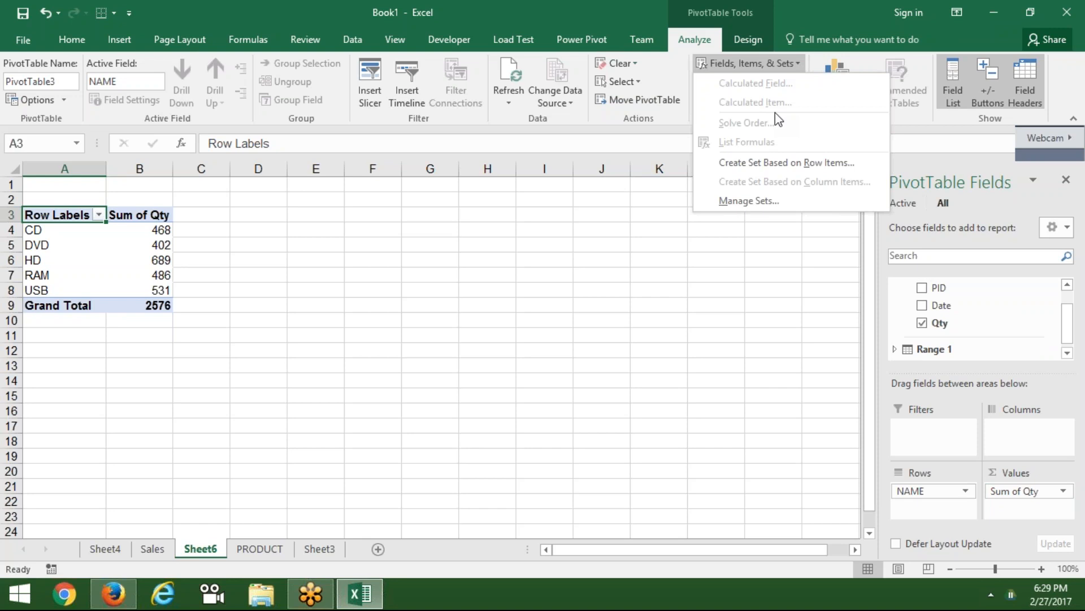
click(520, 253)
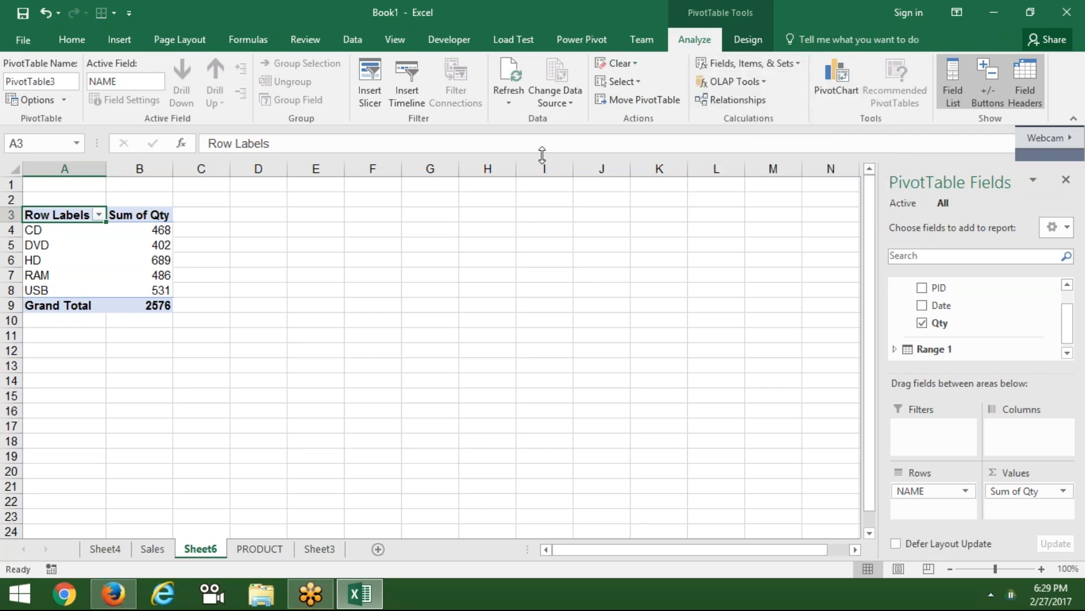
Open the Data Model in Power Pivot and look through the Range and Range 1 tables, ending on Range.
click(583, 48)
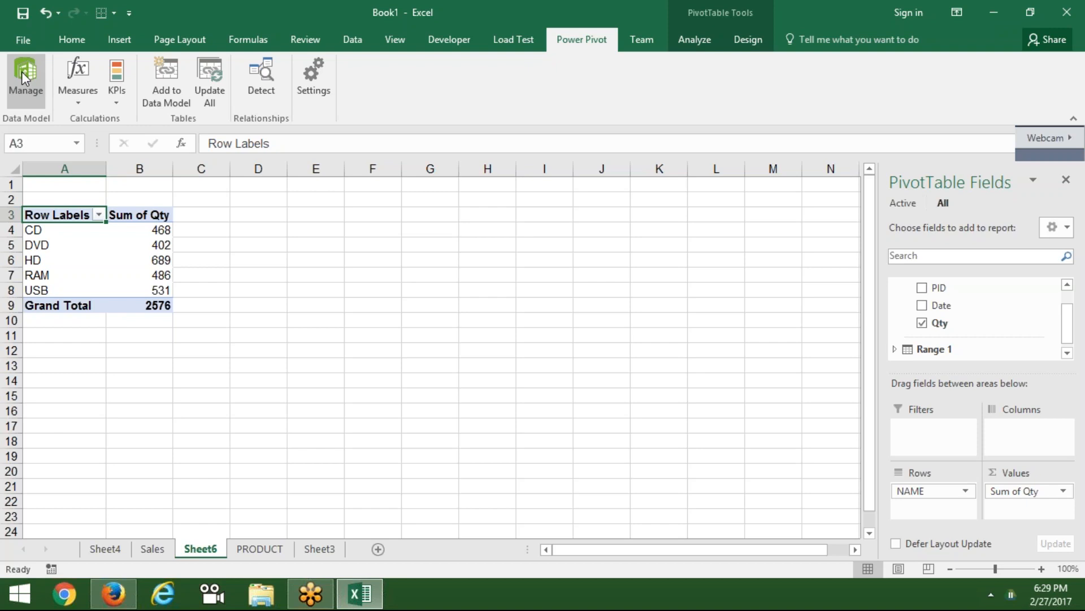
click(283, 301)
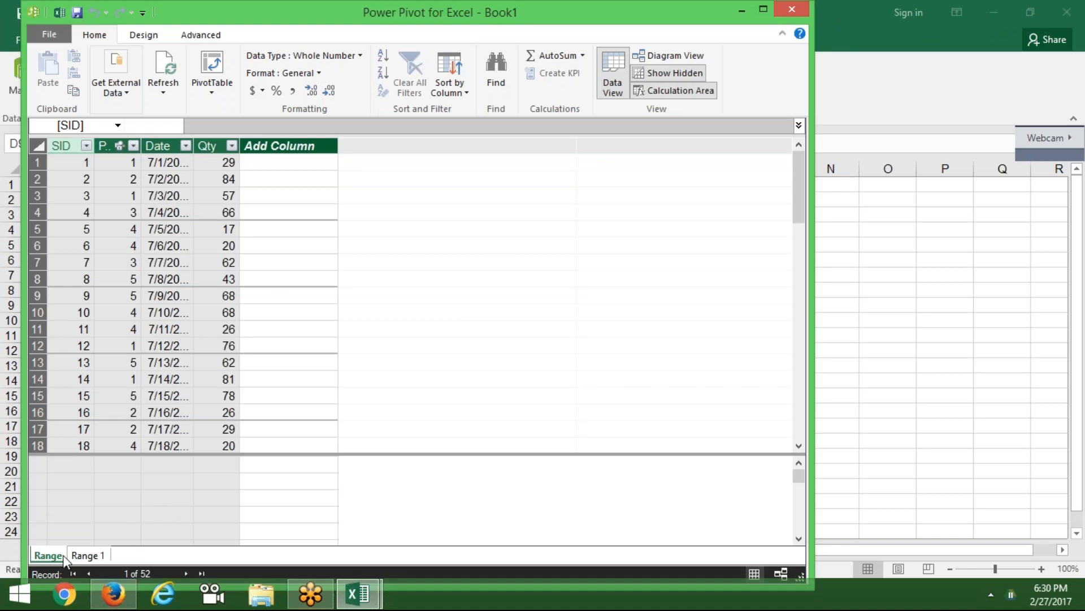
double_click(96, 556)
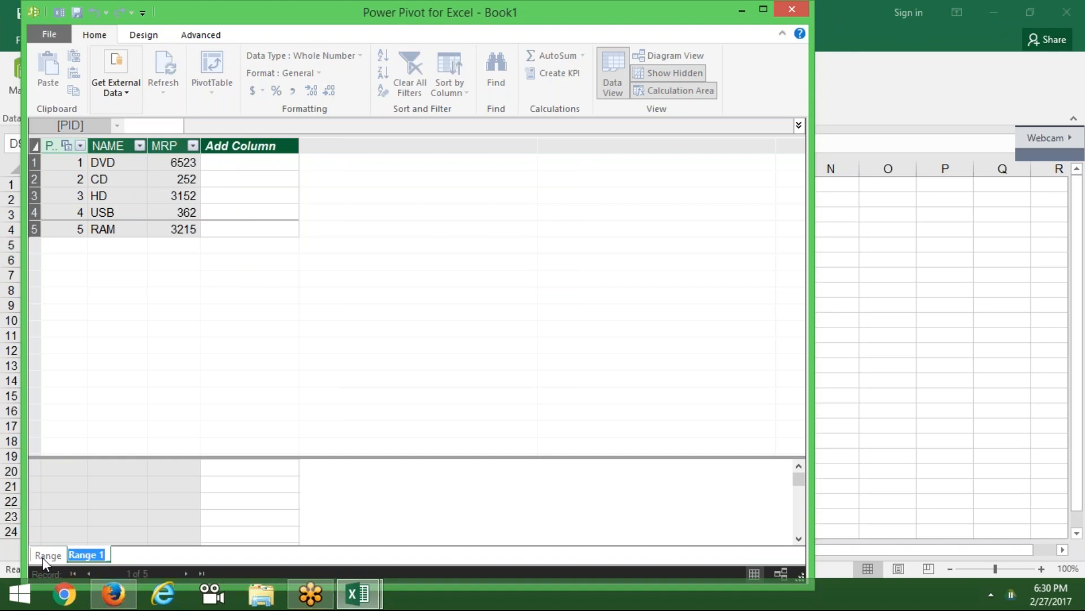
click(121, 416)
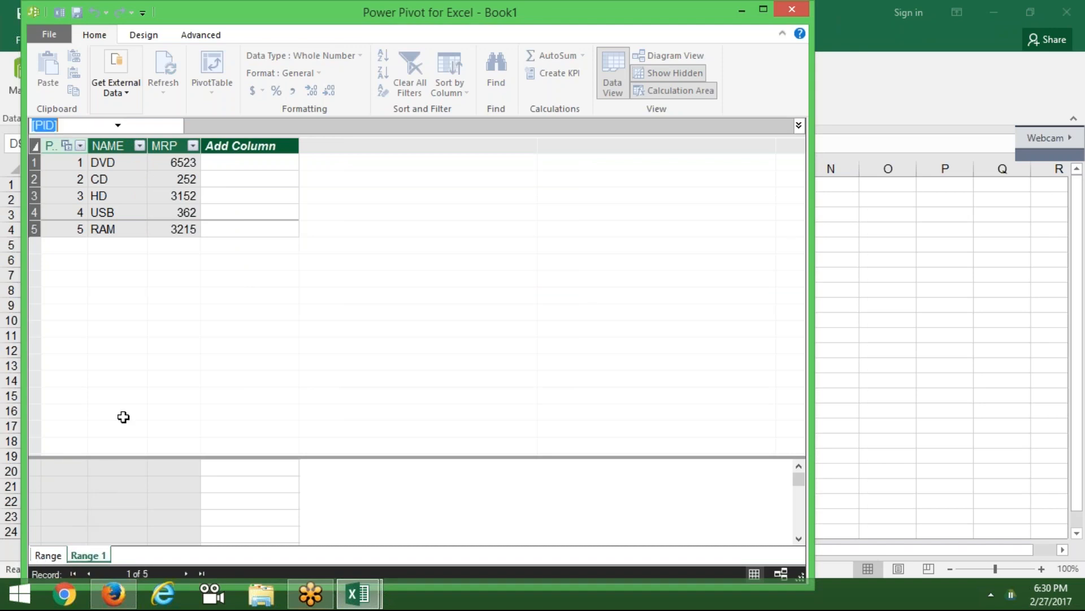
click(53, 554)
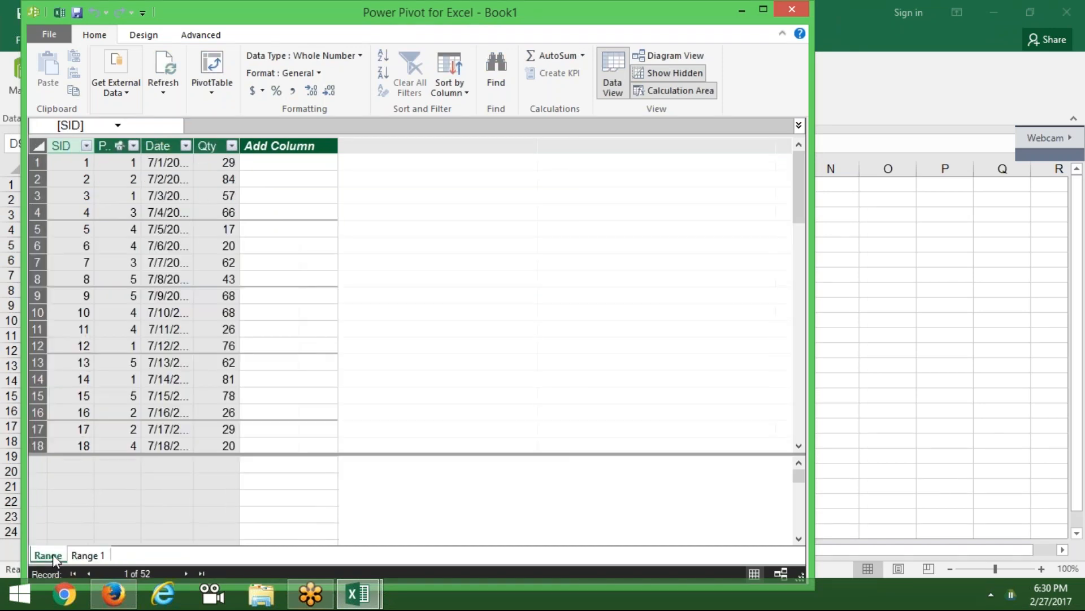
Add a new column named MRP to the Range table in the Data Model.
click(282, 145)
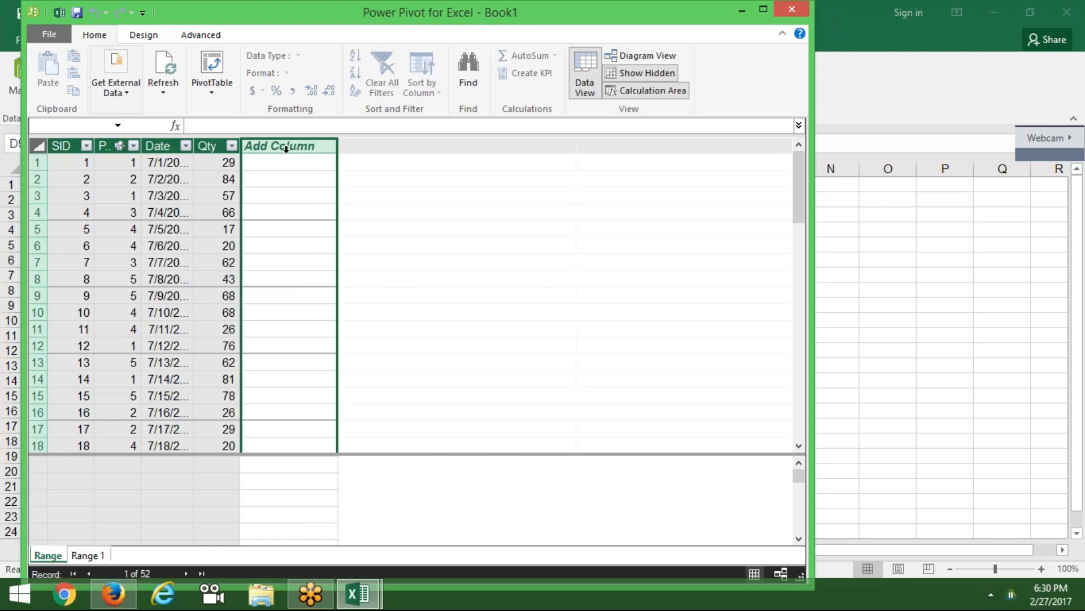
double_click(283, 146)
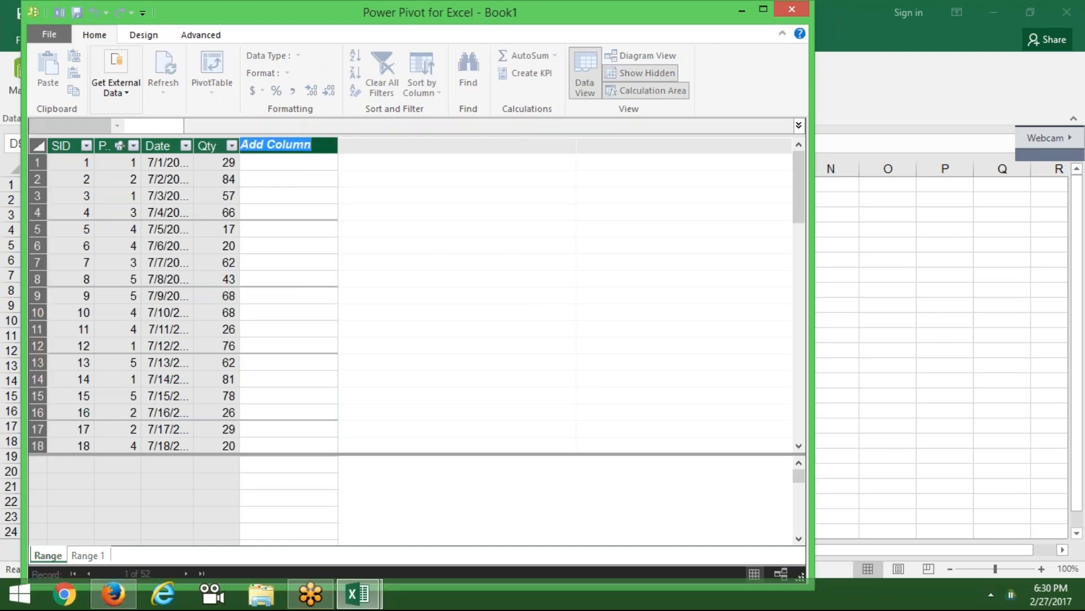
text(MR)
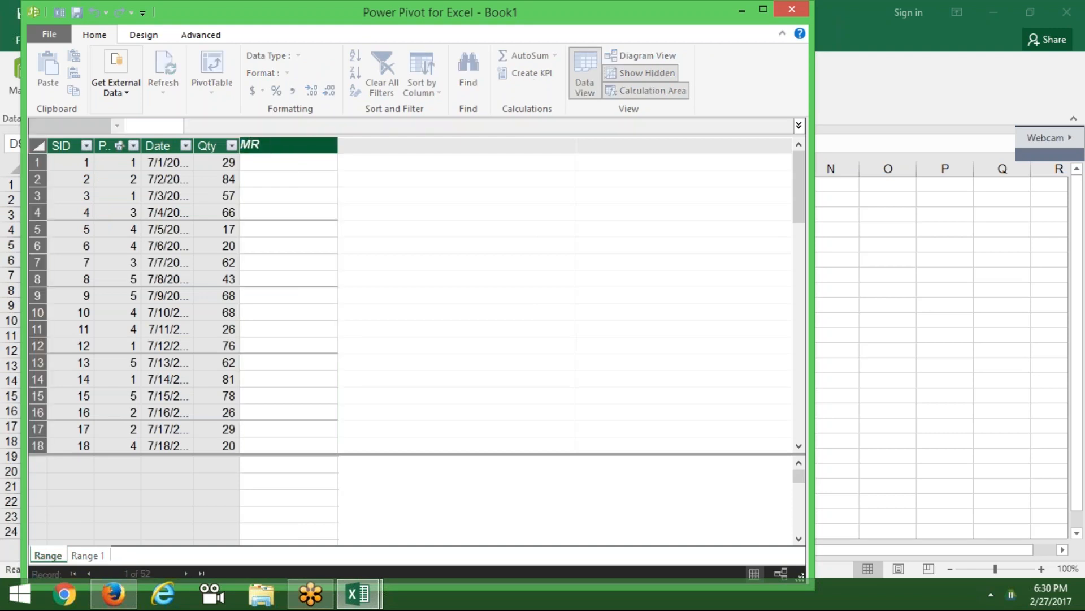
text(P)
key(Return)
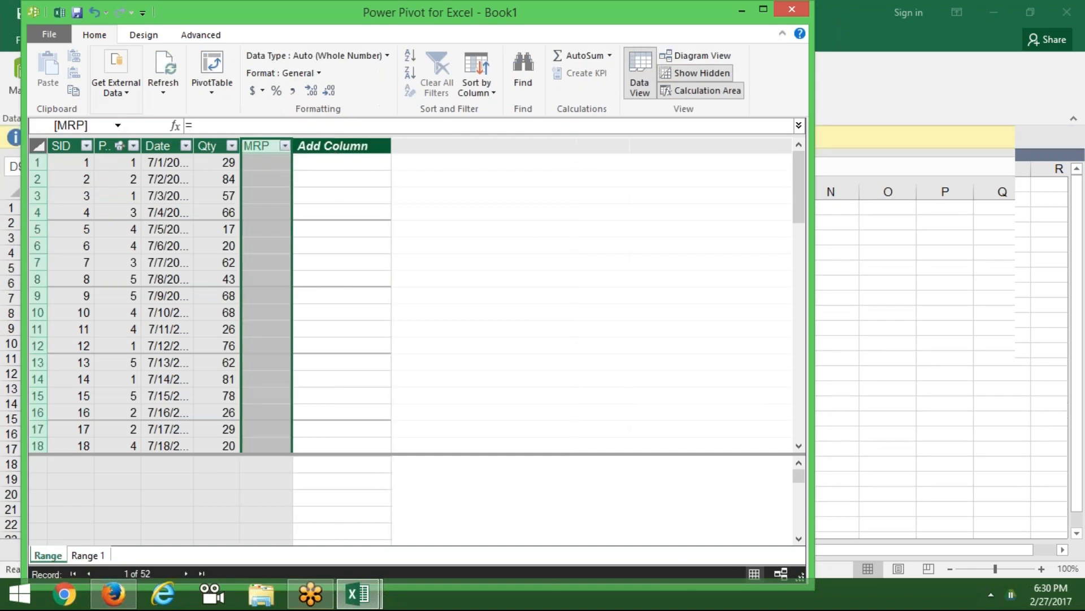
Fill the MRP column with the formula =RELATED('Range 1'[MRP]).
click(274, 164)
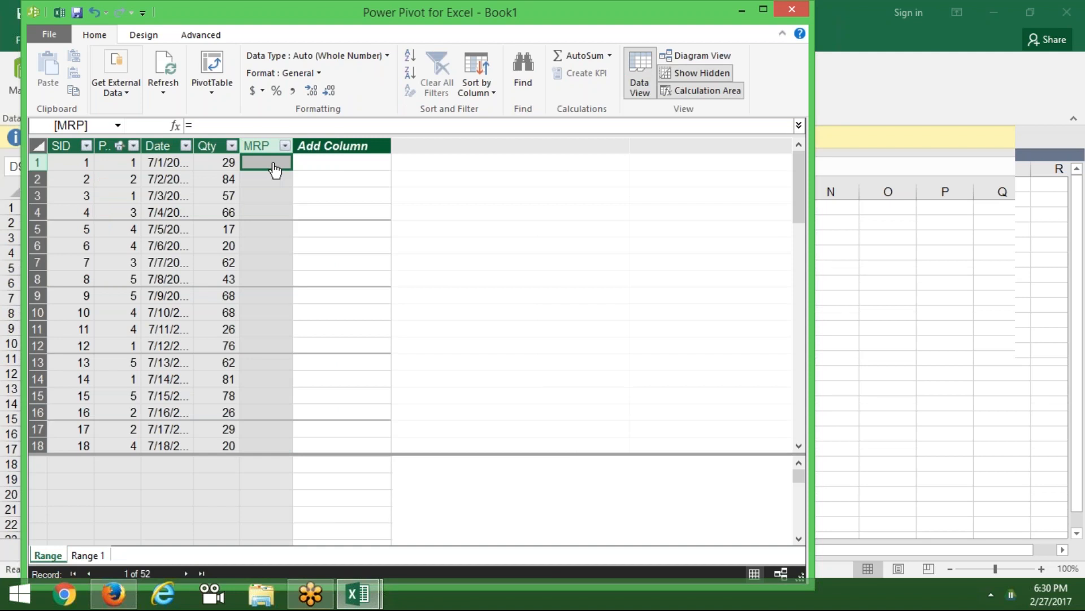
text(=)
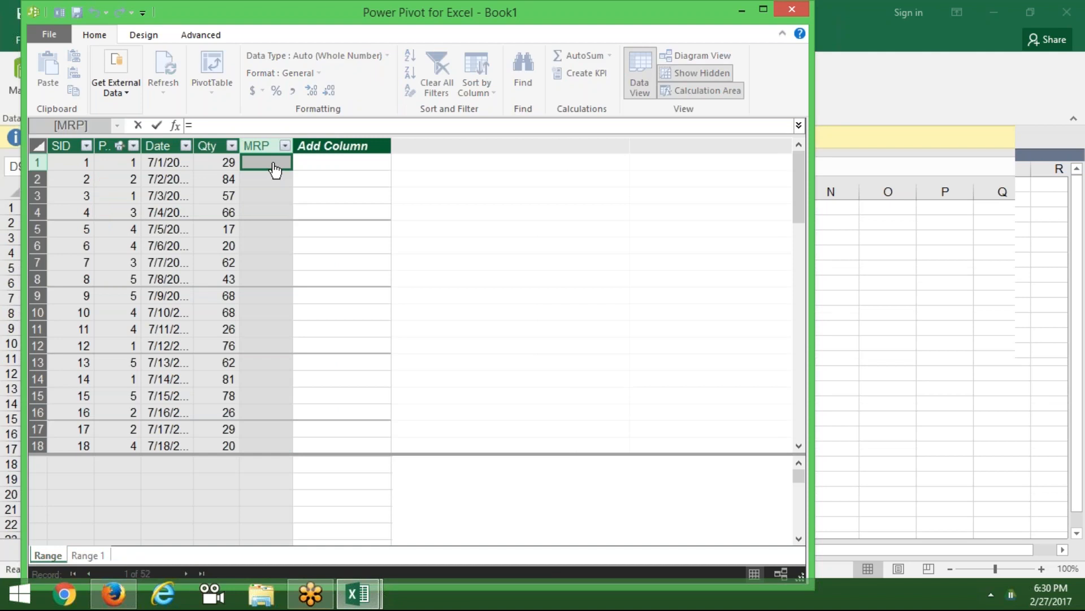
text(re)
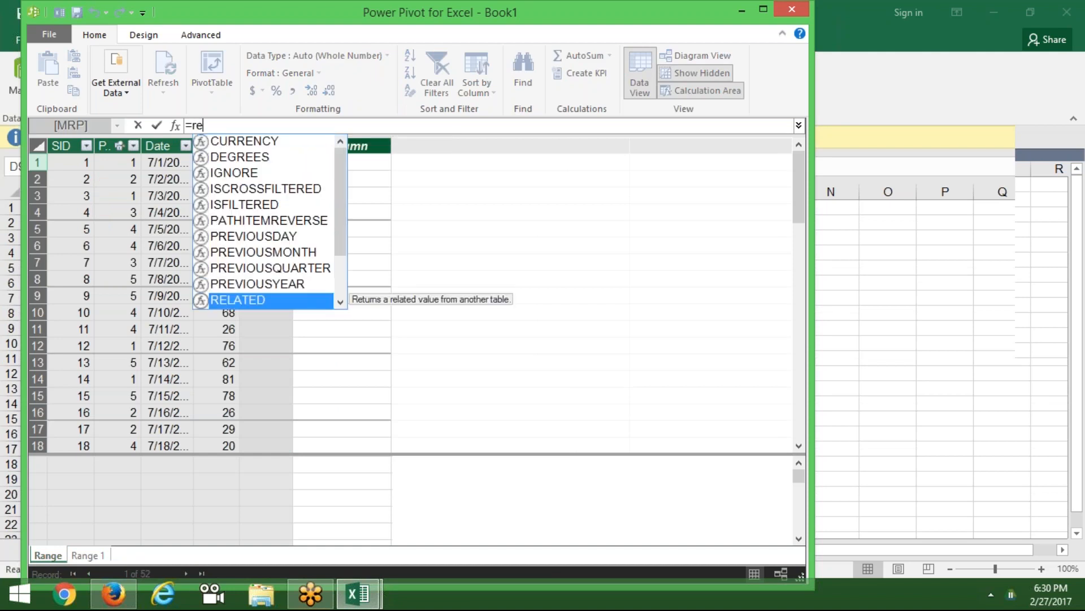
key(Tab)
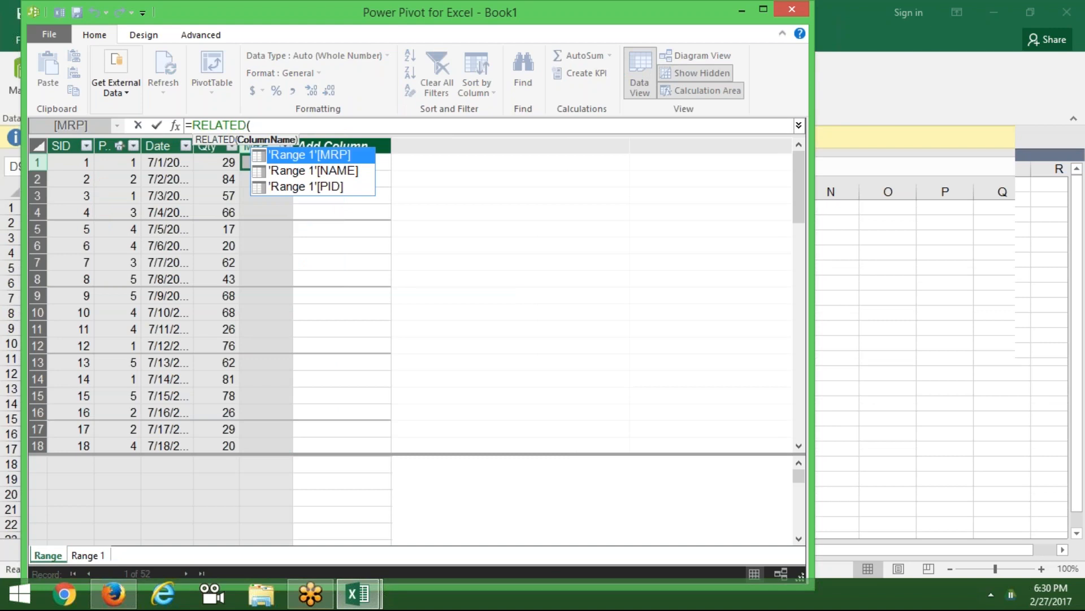
key(Tab)
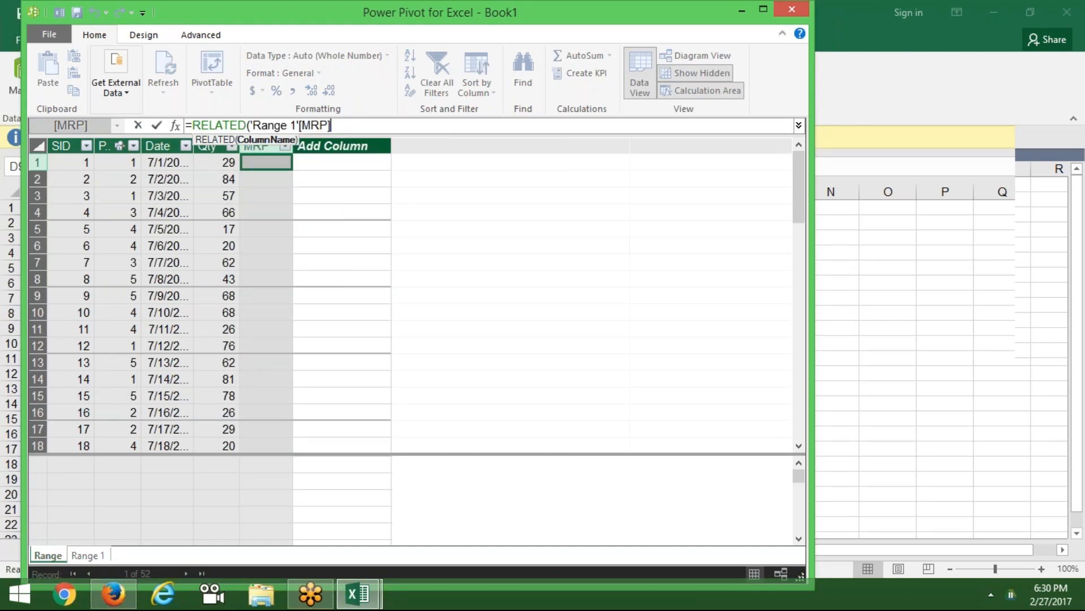
text())
key(Return)
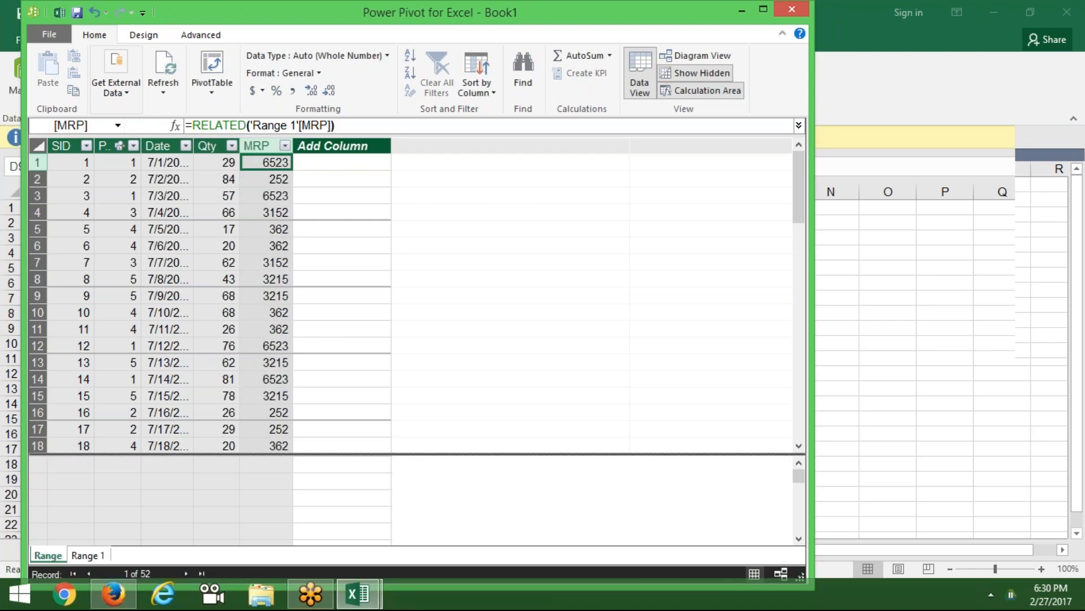
Add another new column named Amt after MRP in the Range table.
click(311, 165)
click(320, 144)
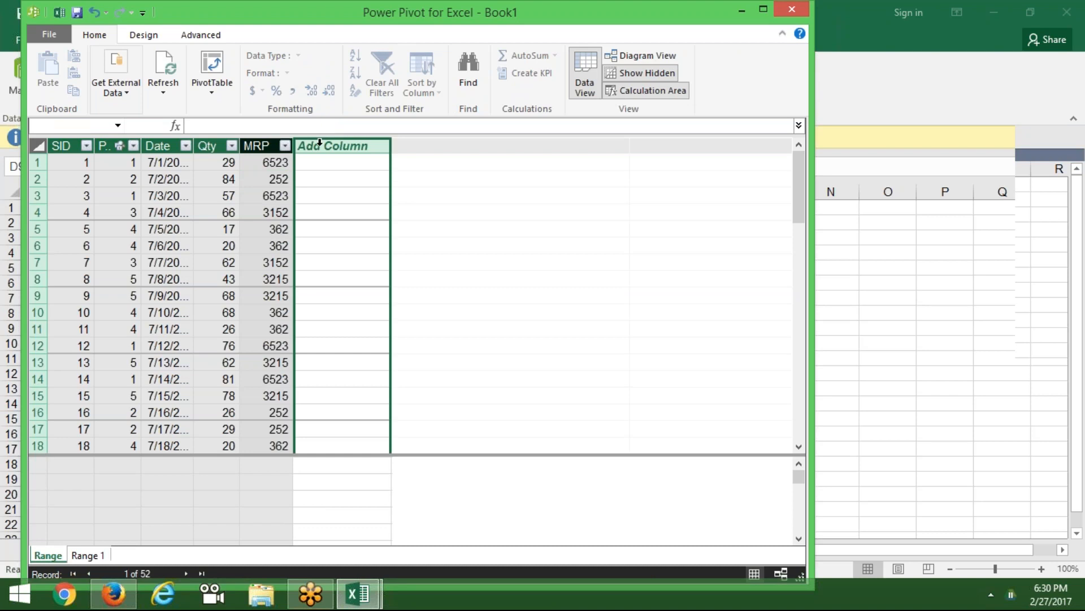
double_click(318, 144)
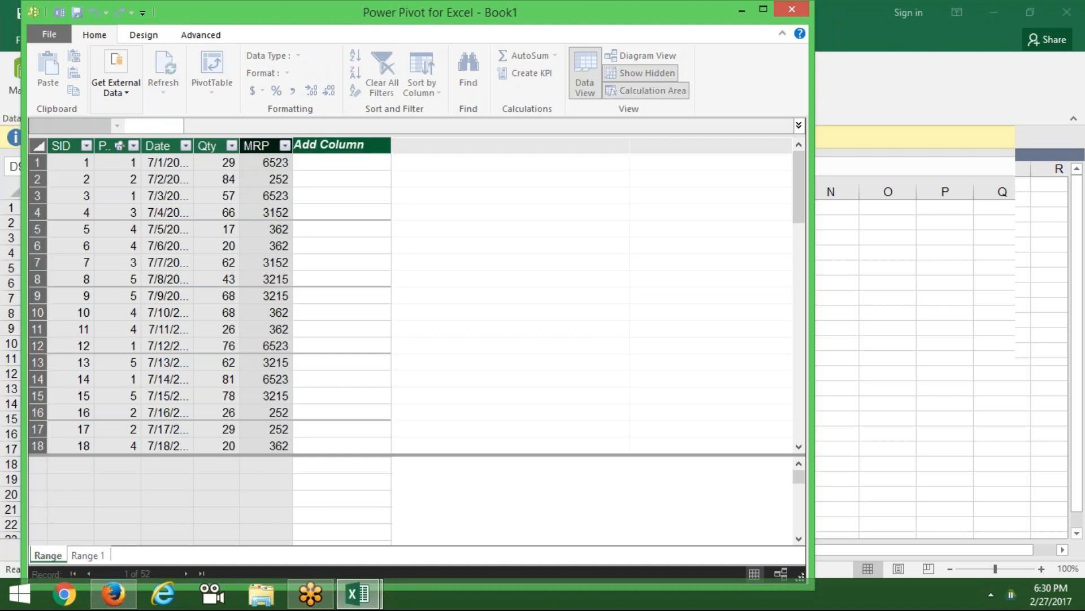
key(Delete)
key(Delete)
key(Delete)
key(Delete)
key(Delete)
key(Delete)
key(Delete)
key(BackSpace)
key(BackSpace)
key(BackSpace)
text(Amt)
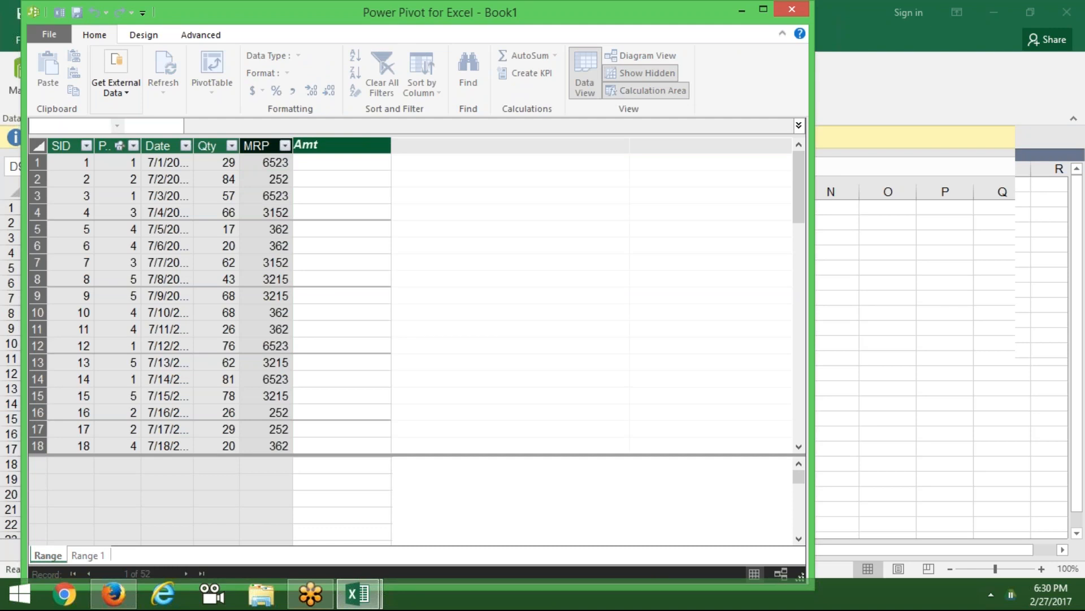
key(Return)
click(332, 173)
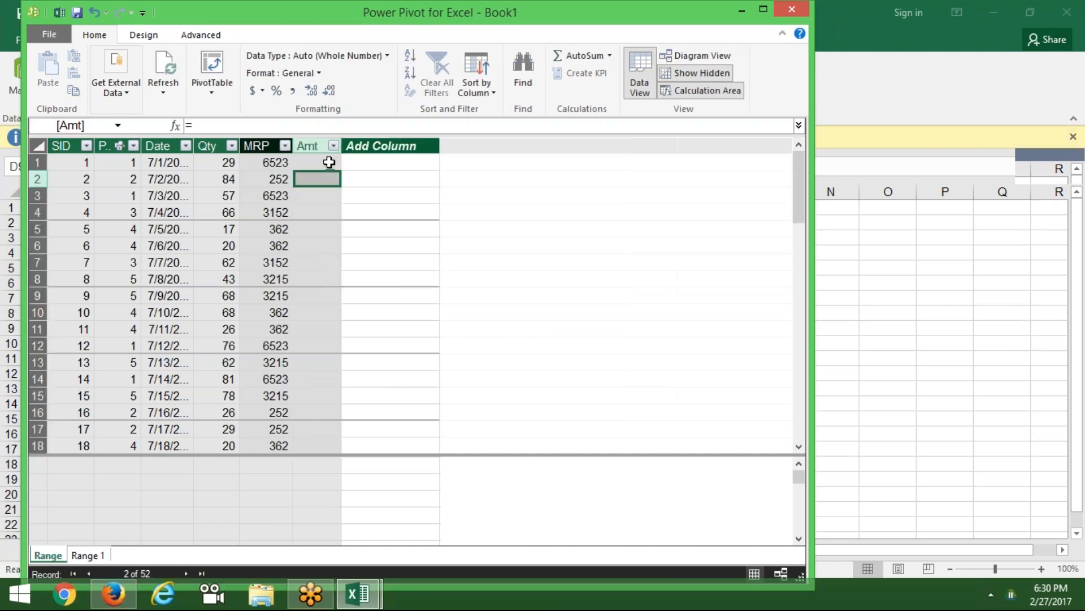
click(329, 163)
text(=)
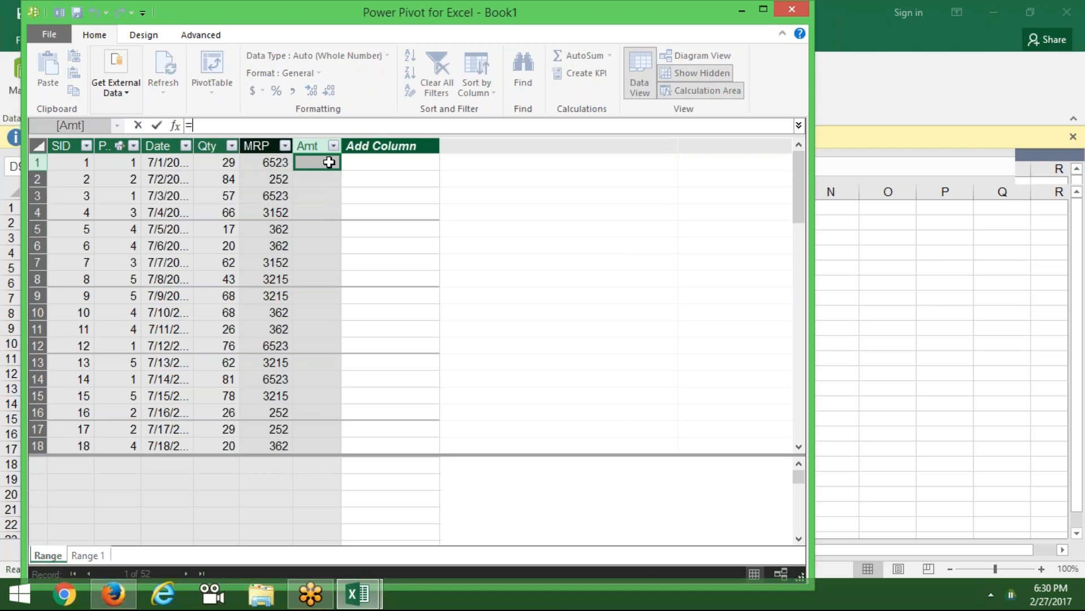
click(219, 160)
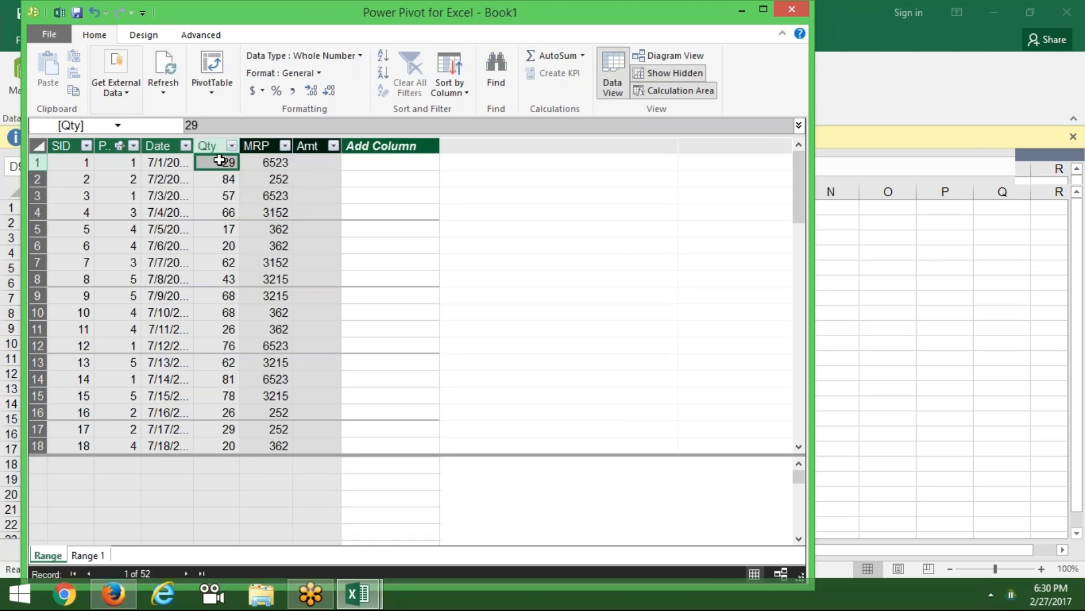
Fill the Amt column with the formula =[Qty]*[MRP].
click(307, 162)
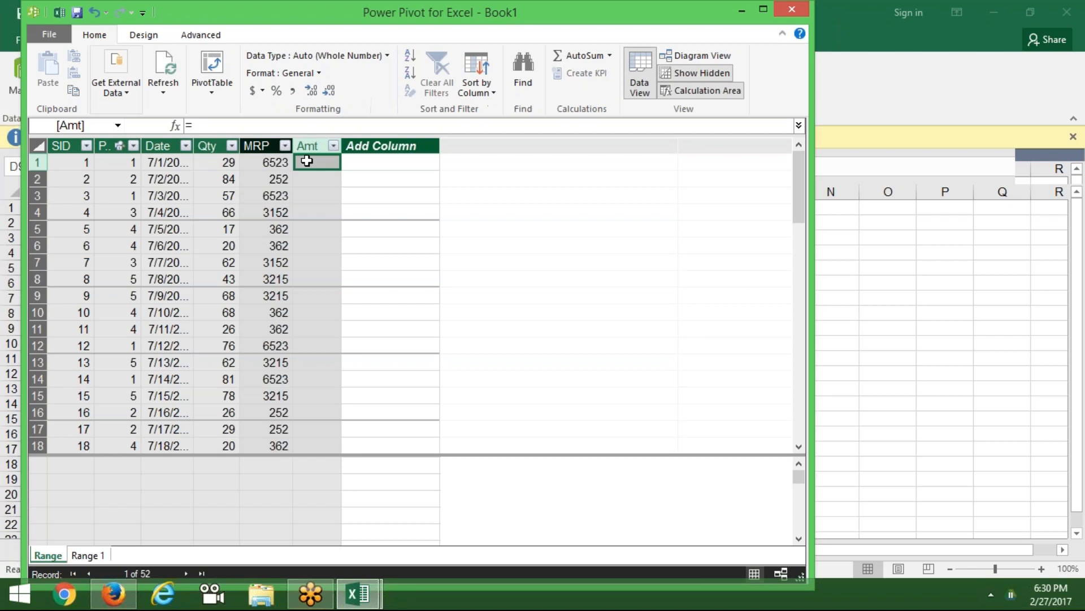
text(=)
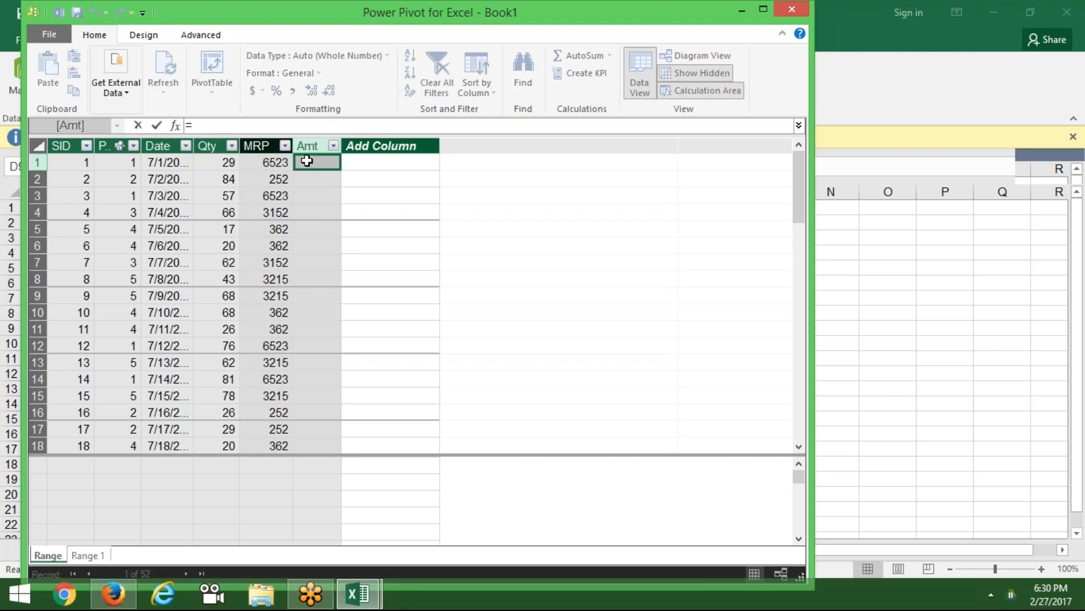
text(q)
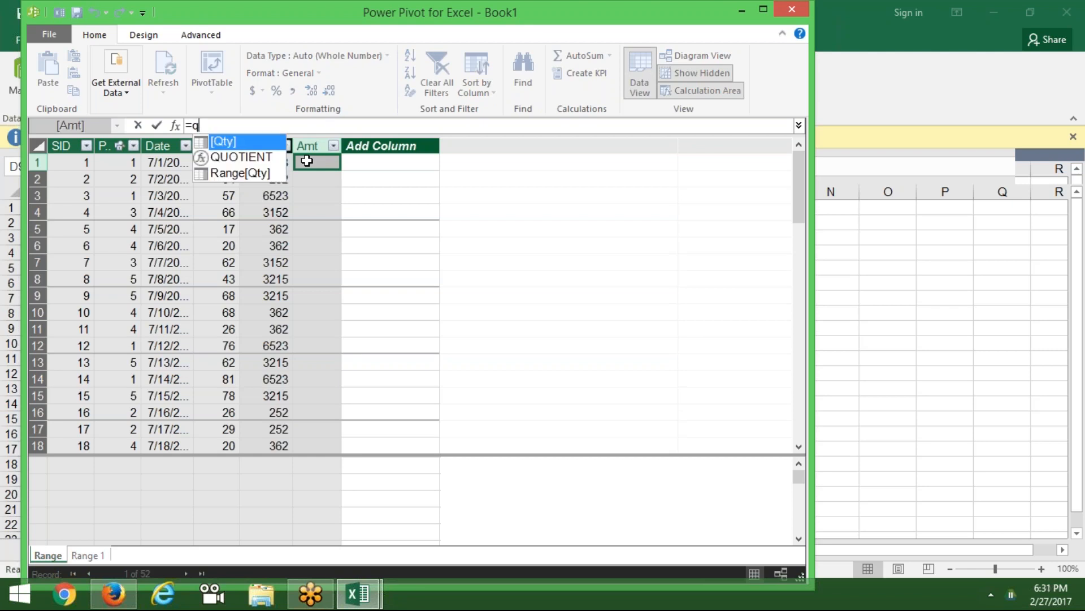
key(Tab)
text(*)
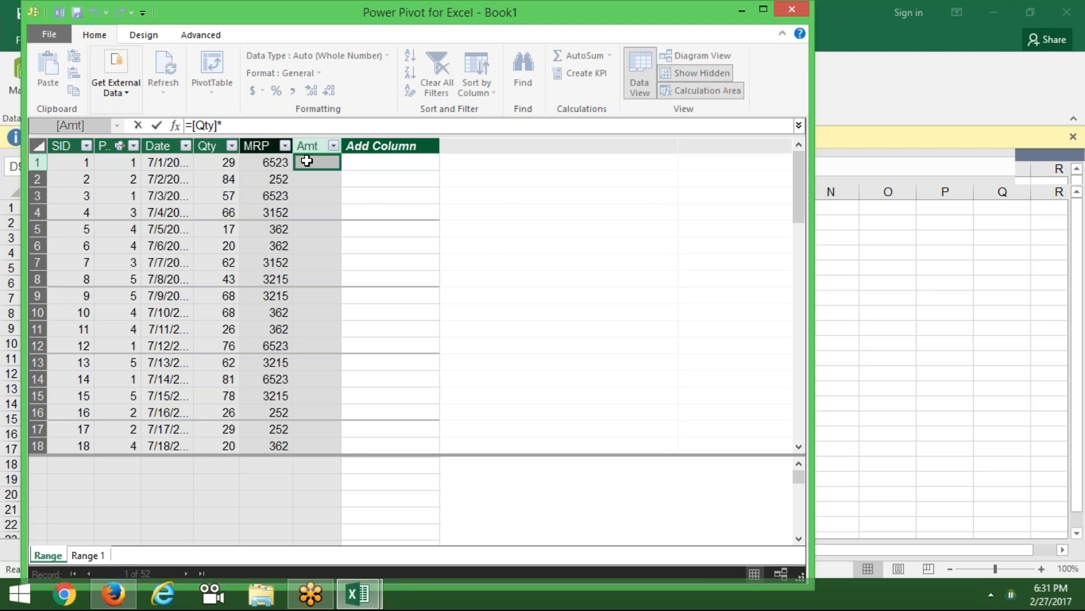
text(m)
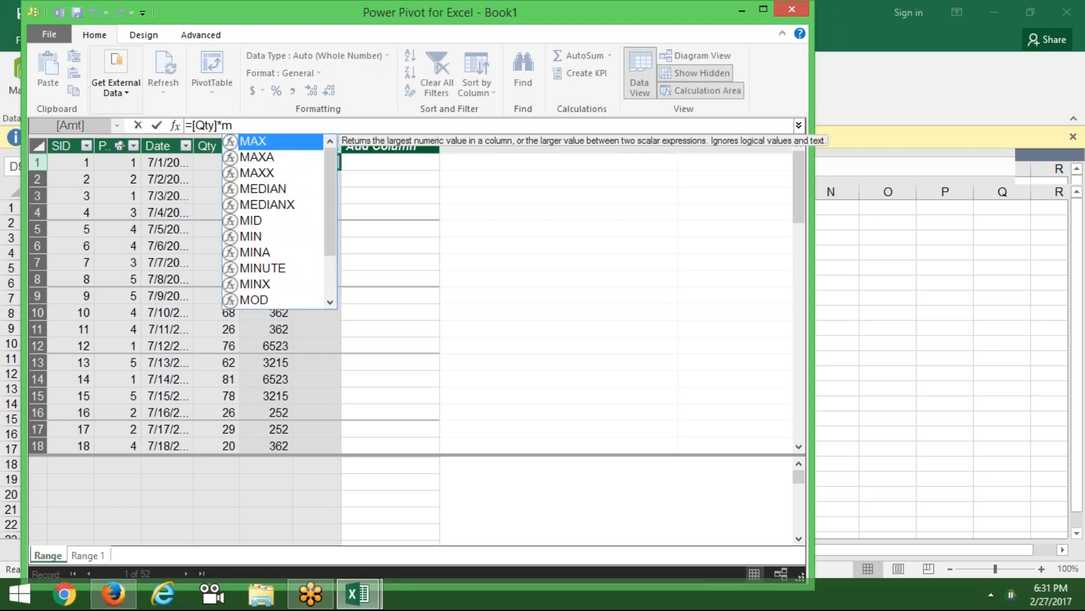
text(r)
key(Down)
key(Tab)
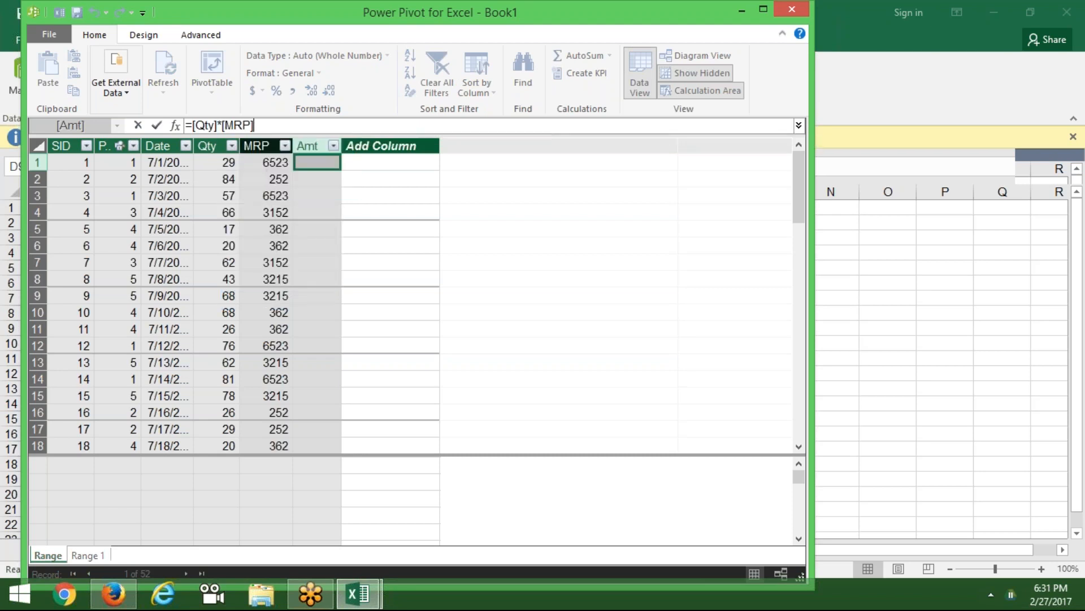
key(Return)
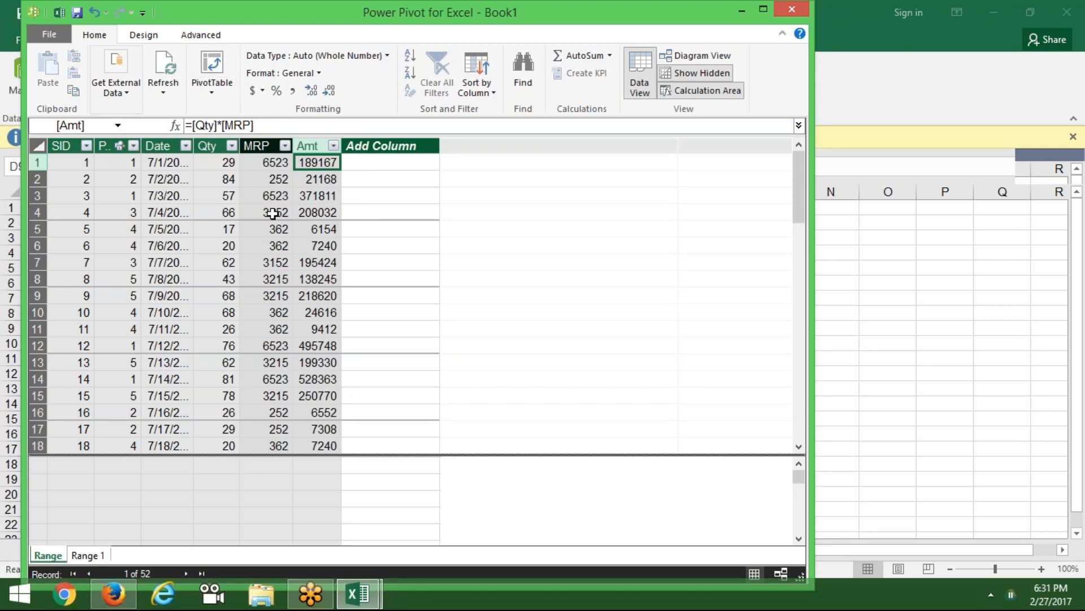
click(226, 86)
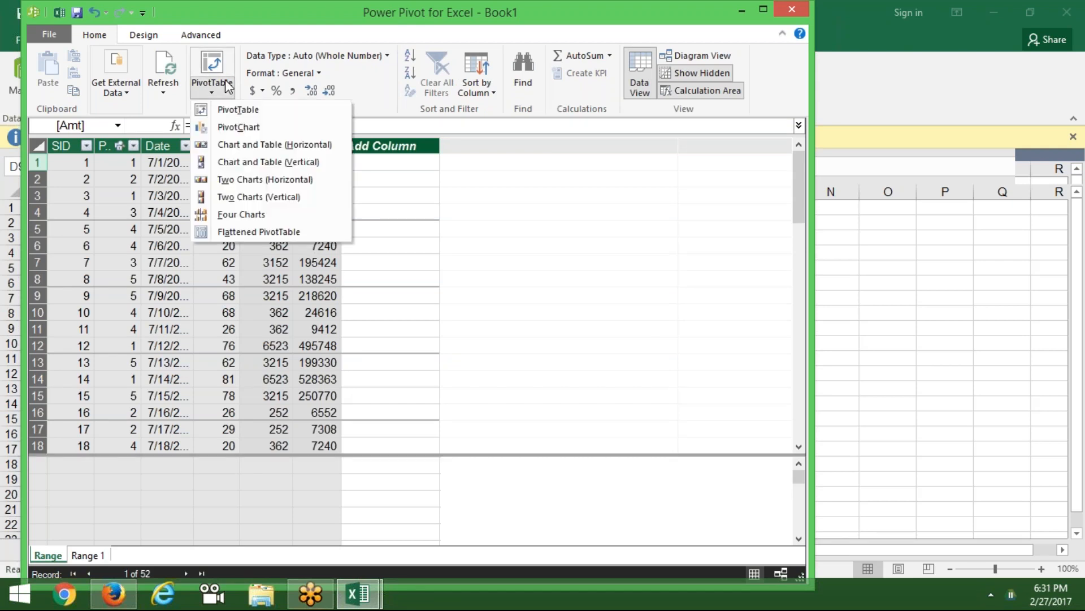
click(238, 110)
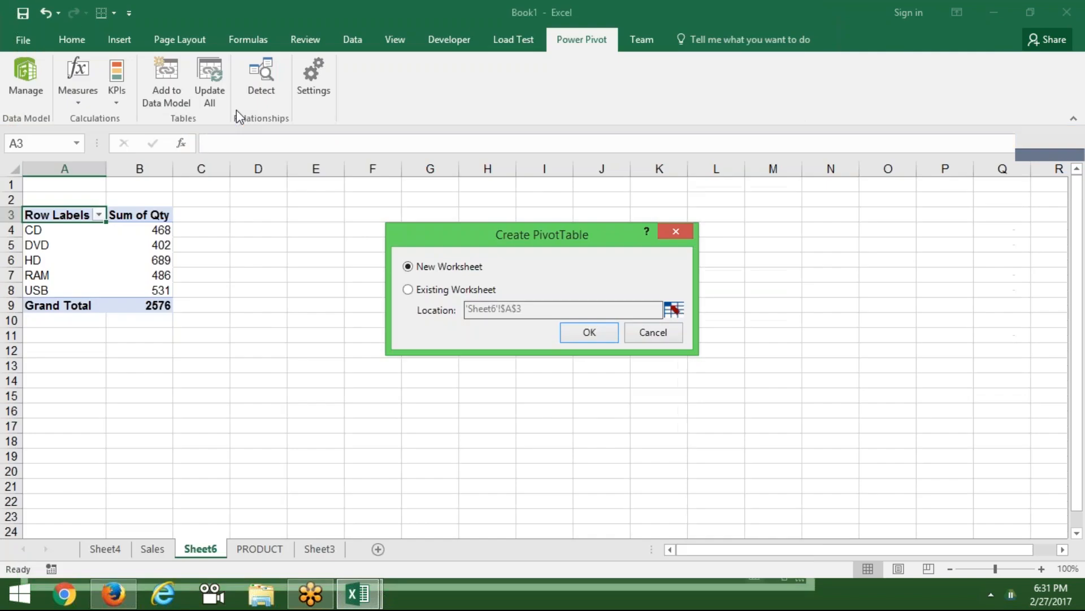
click(656, 339)
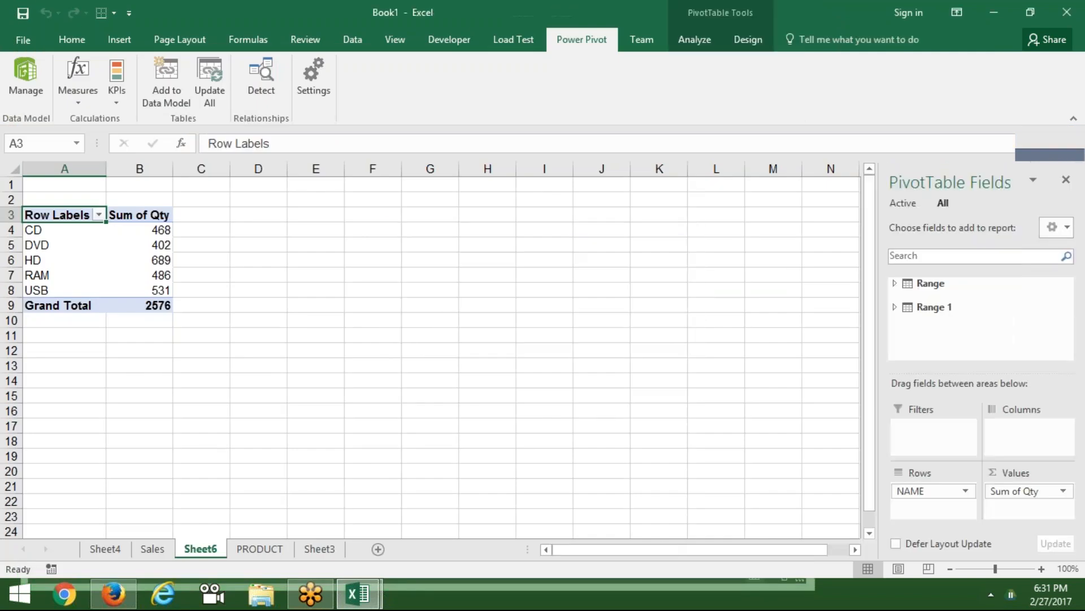
Refresh the existing PivotTable on Sheet6 with the updated Data Model.
click(135, 226)
right_click(136, 226)
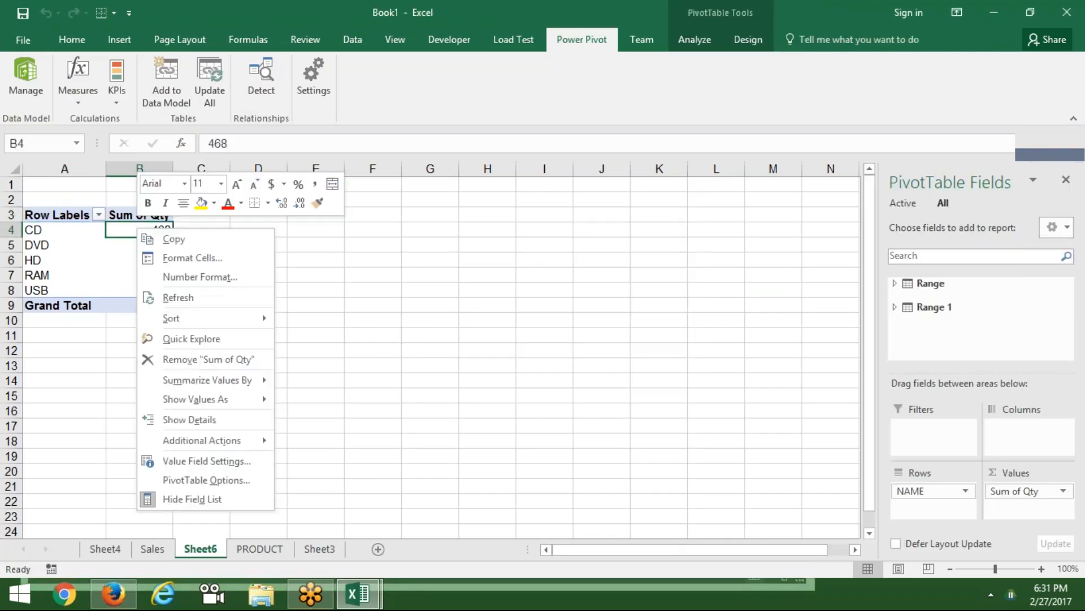
click(179, 305)
Add the Amt field from the Range table to the PivotTable's values alongside Sum of Qty.
click(895, 283)
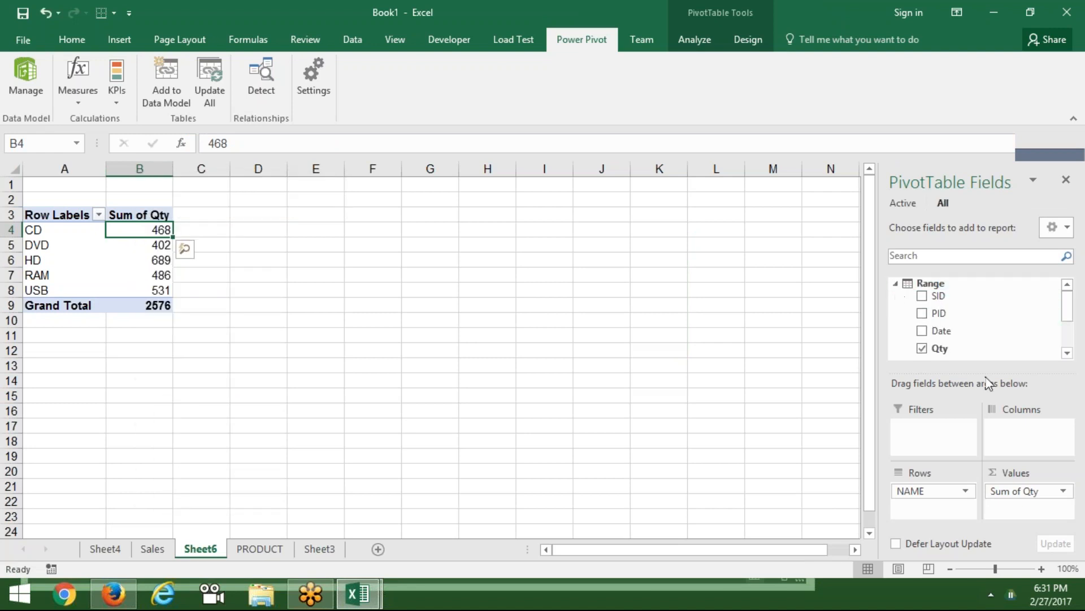
click(1067, 353)
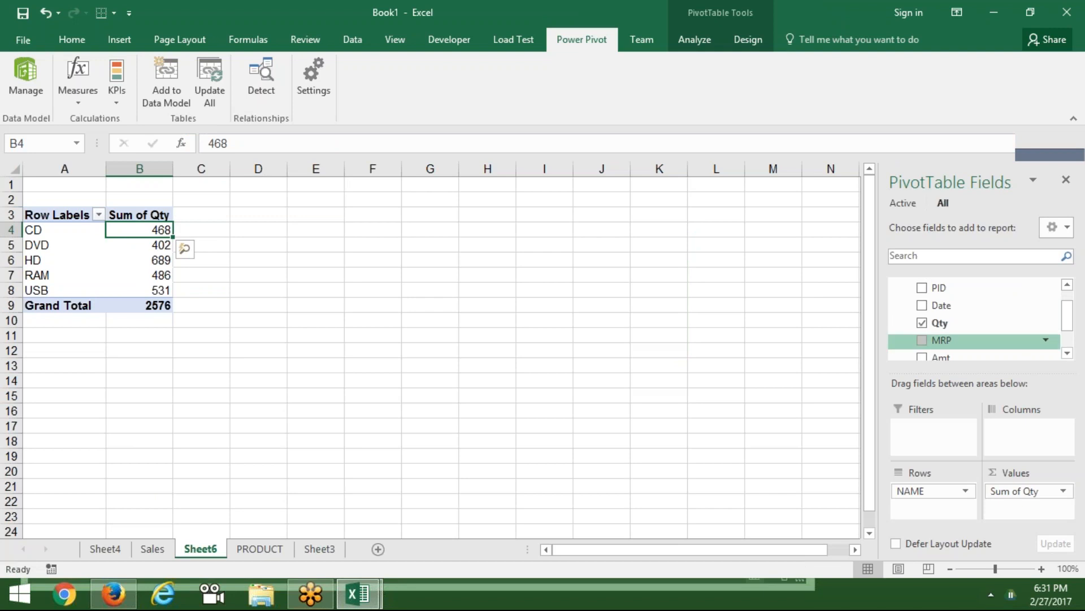
click(1067, 353)
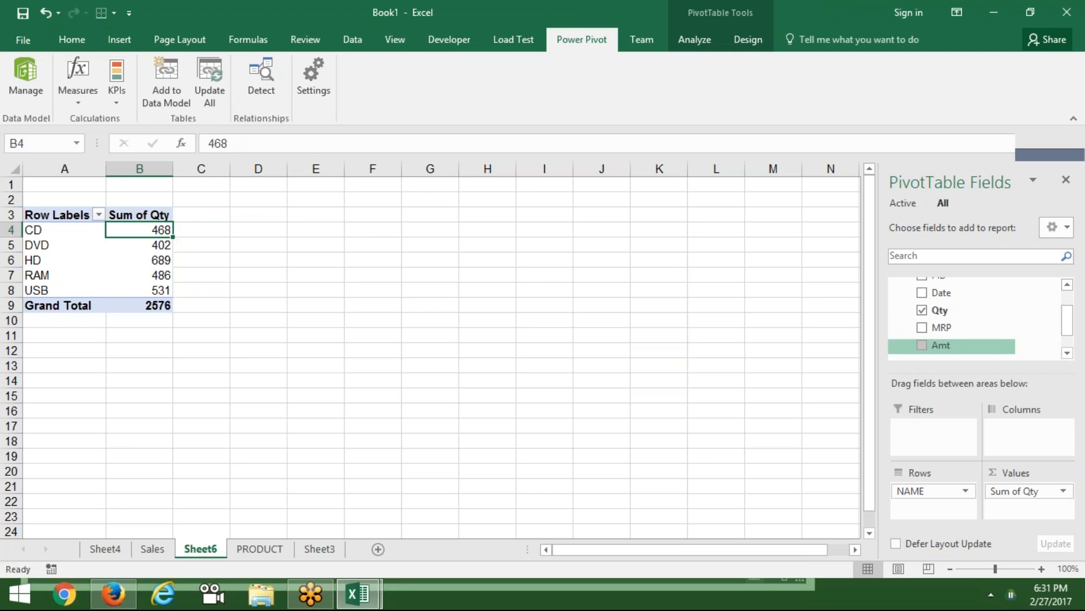
drag(941, 345, 1039, 517)
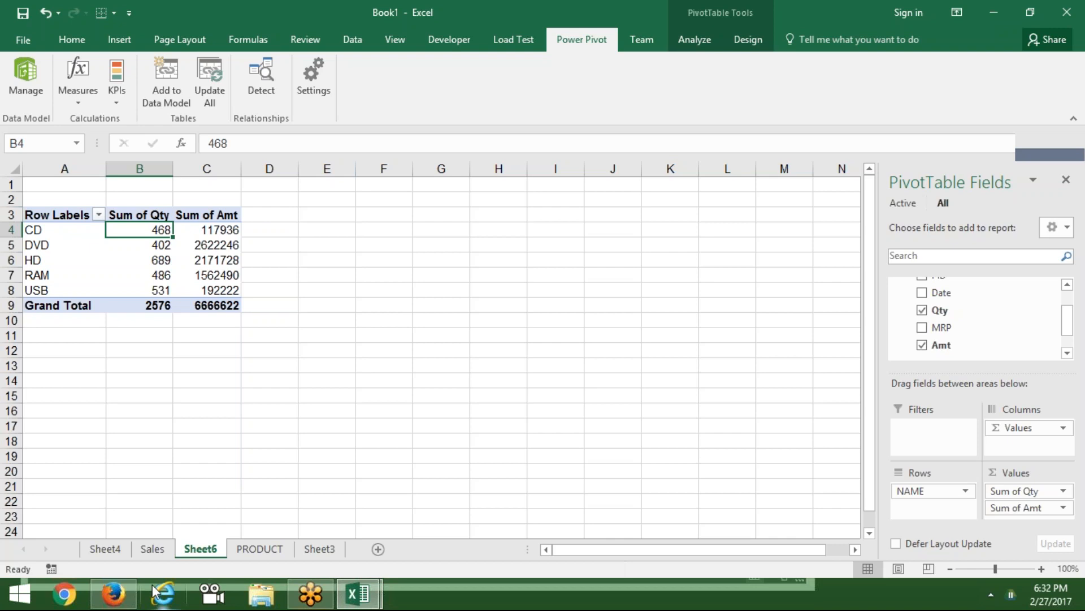
Insert a new column before Date on the Sales sheet and give it the header CID.
click(160, 549)
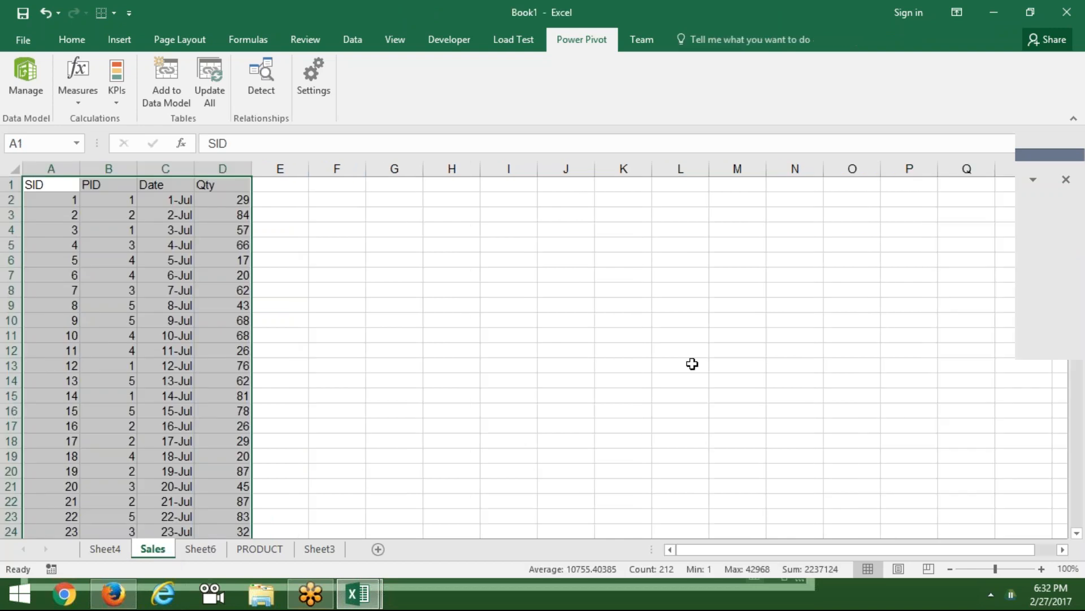
click(1065, 153)
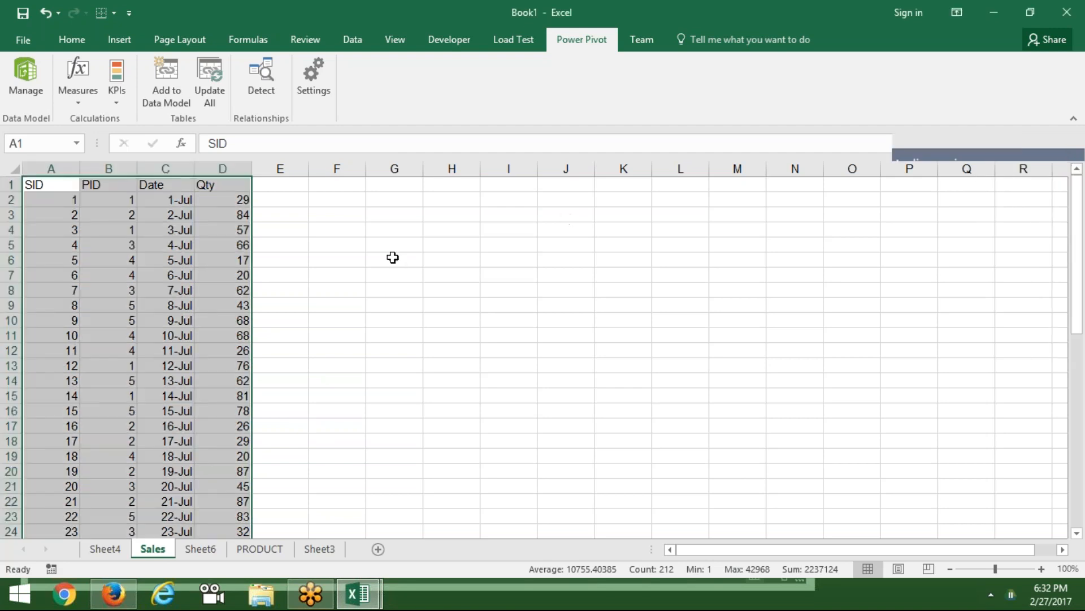
click(213, 197)
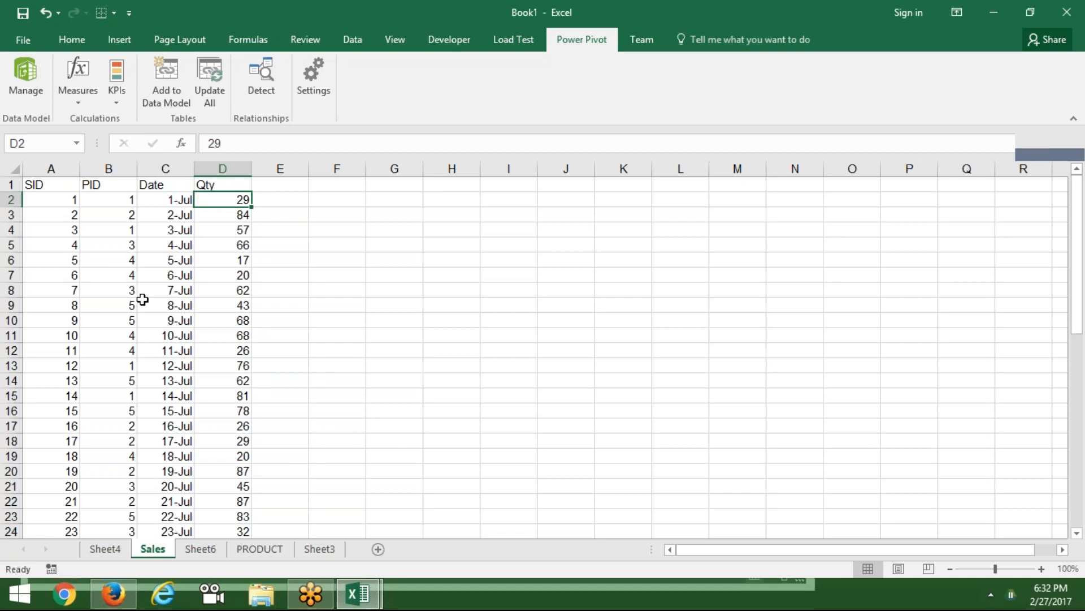
click(166, 168)
key(ctrl+shift+plus)
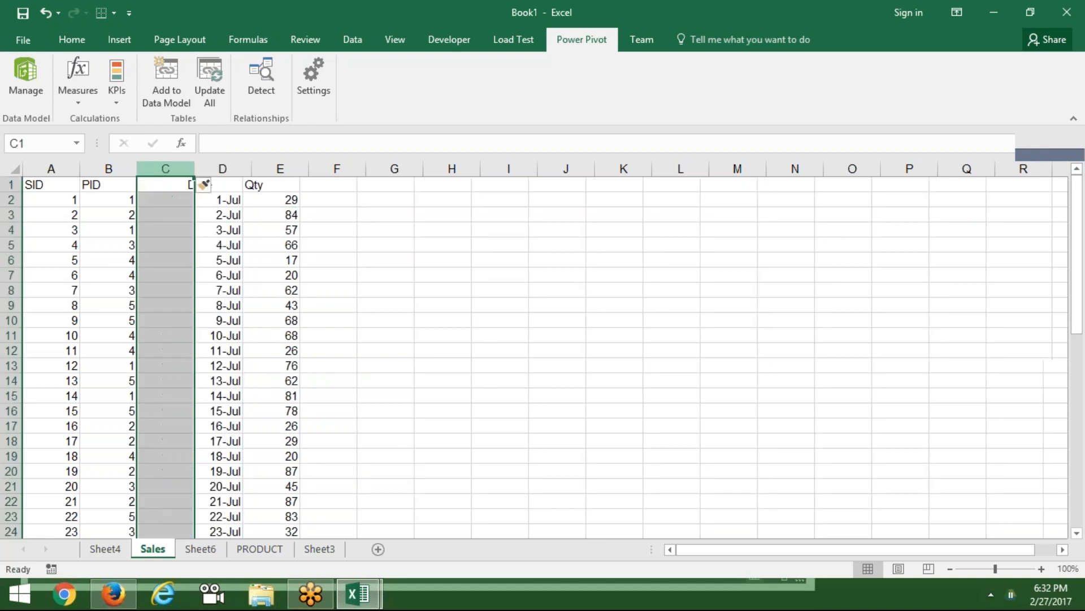
click(165, 185)
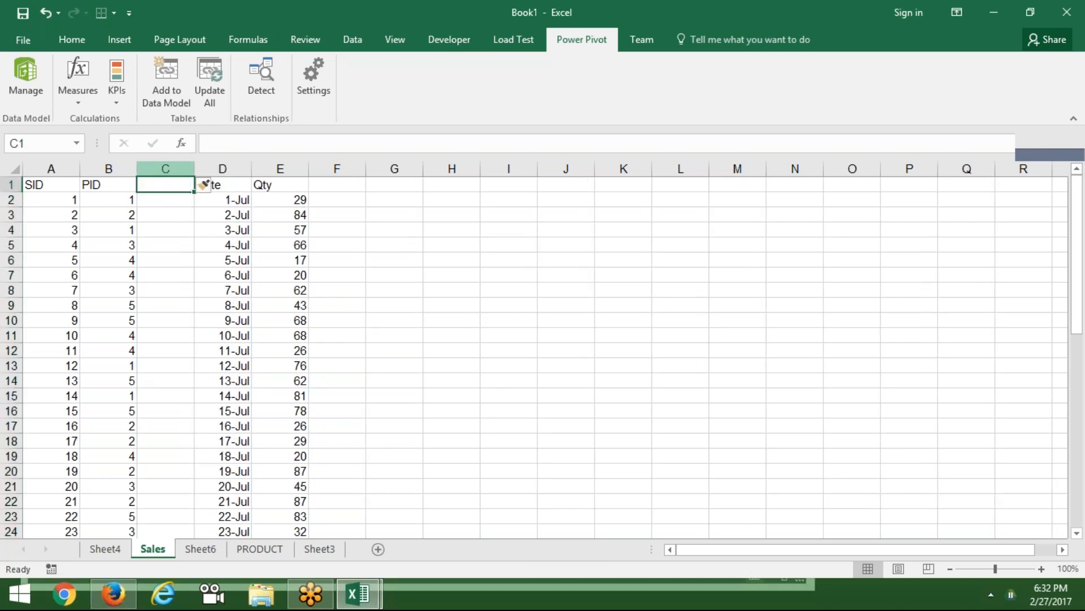
text(CID)
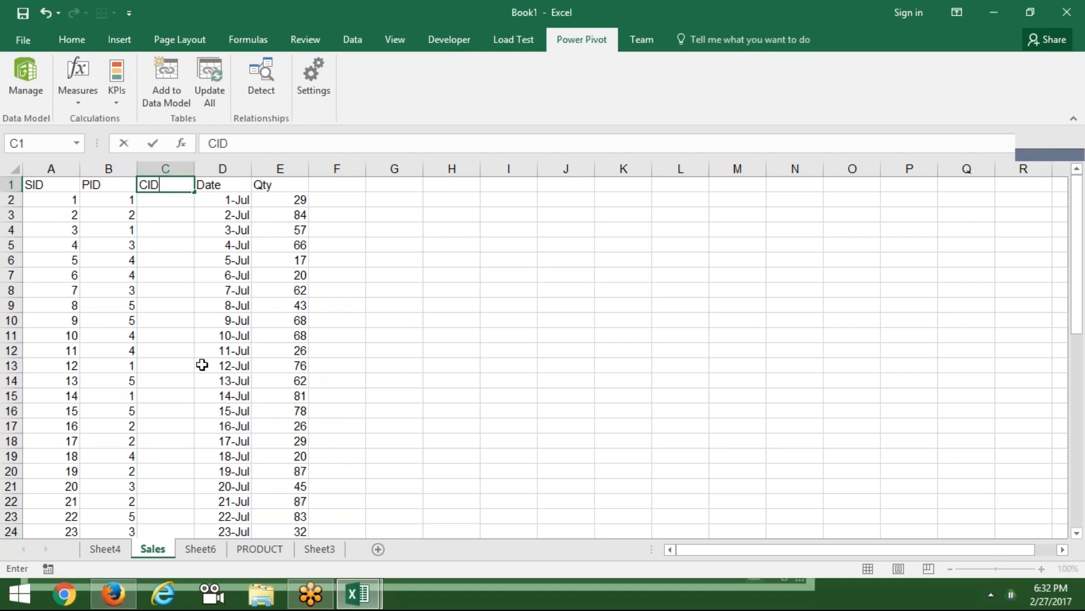
Enter the headers CID, Name and City in cells A1 to C1 of Sheet3.
click(338, 551)
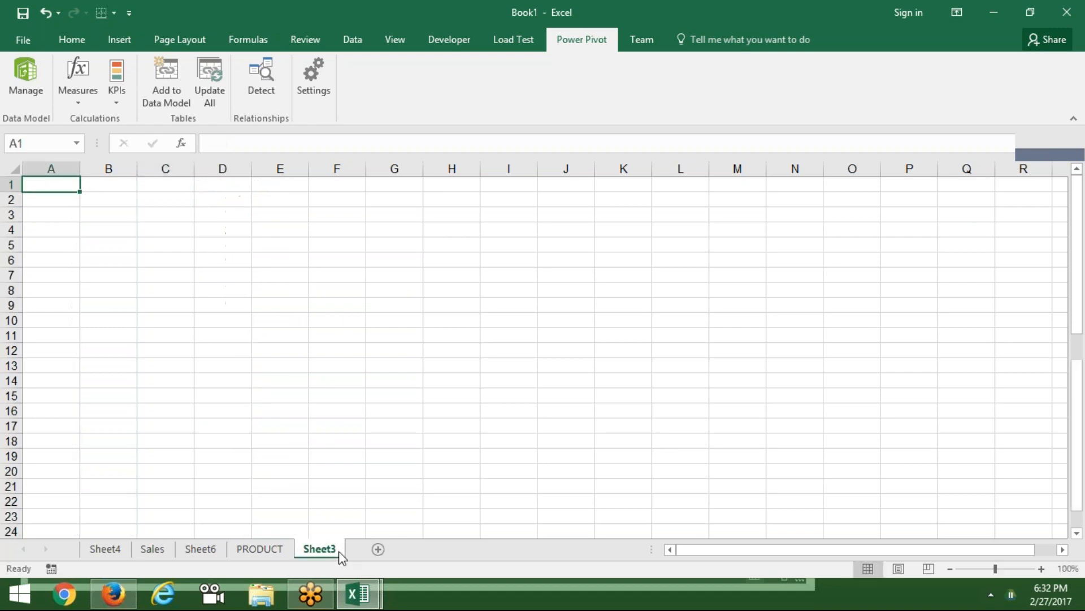
text(Cl)
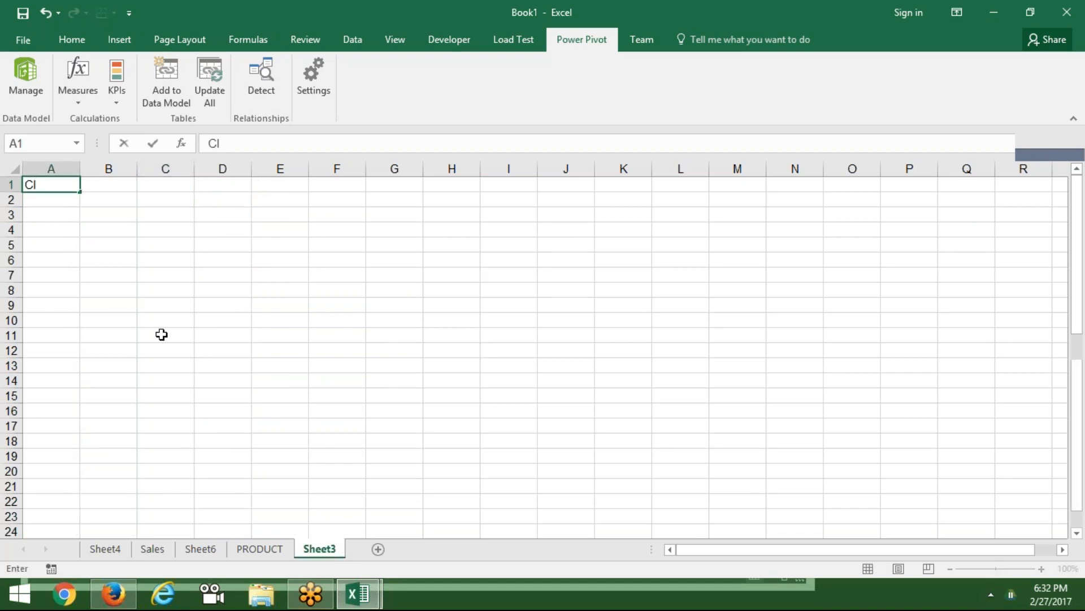
text(D)
key(Return)
key(Up)
key(Right)
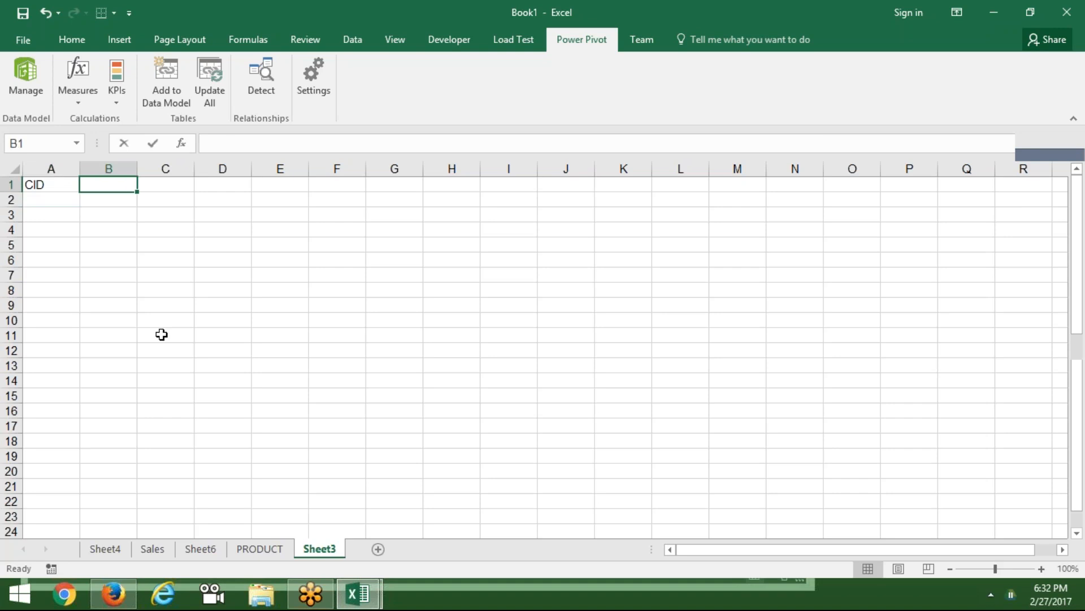
text(Nme)
key(BackSpace)
key(BackSpace)
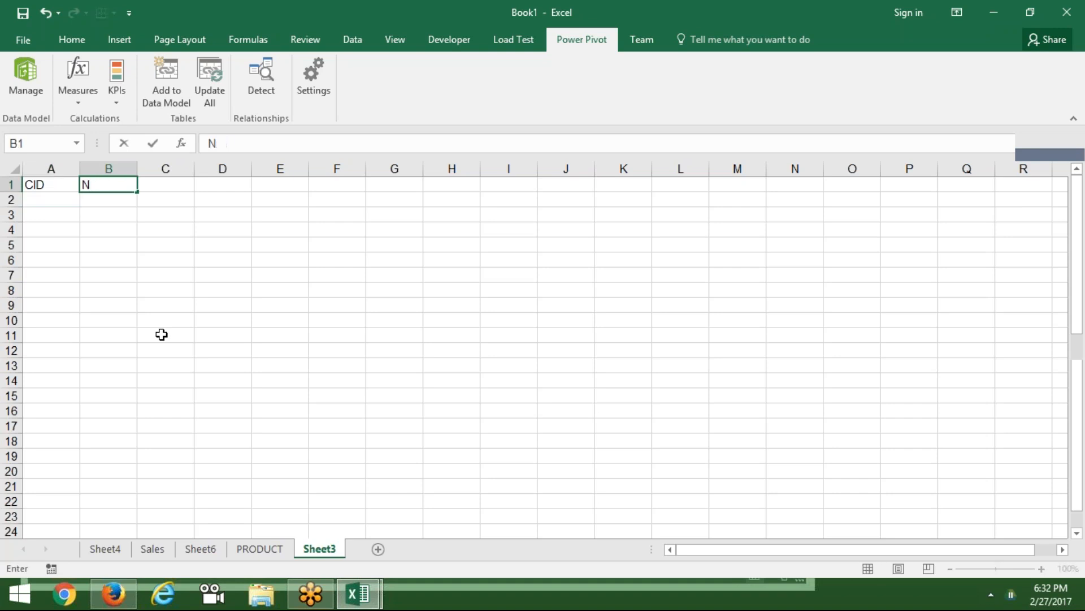
text(ame)
key(Tab)
text(C)
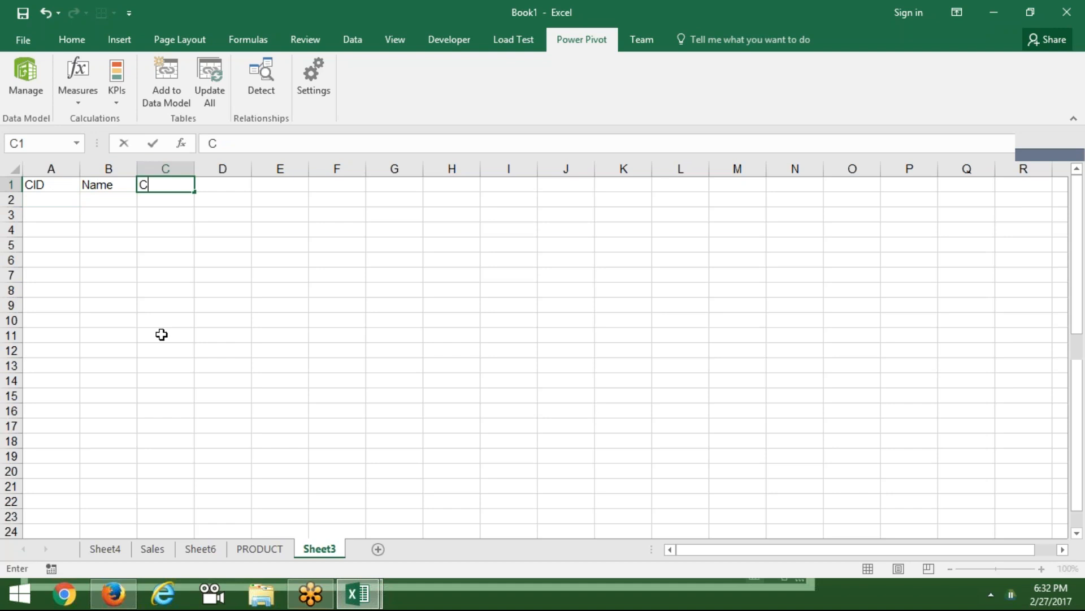
text(ity)
key(Return)
key(Return)
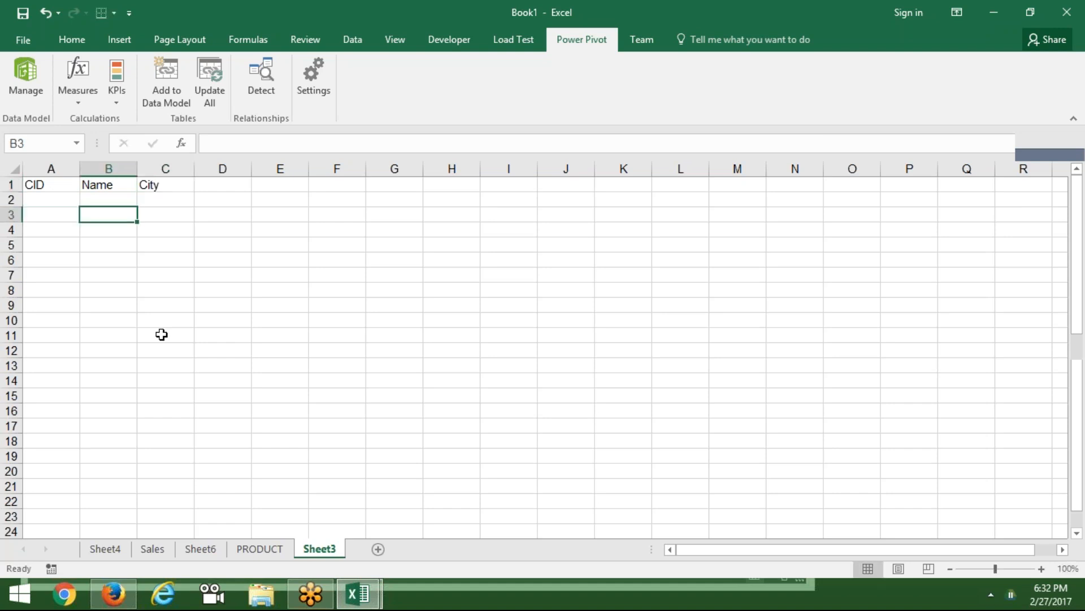
Enter the customer IDs 1 to 5 under the CID header in cells A2 to A6.
key(Left)
key(Up)
key(Up)
key(Right)
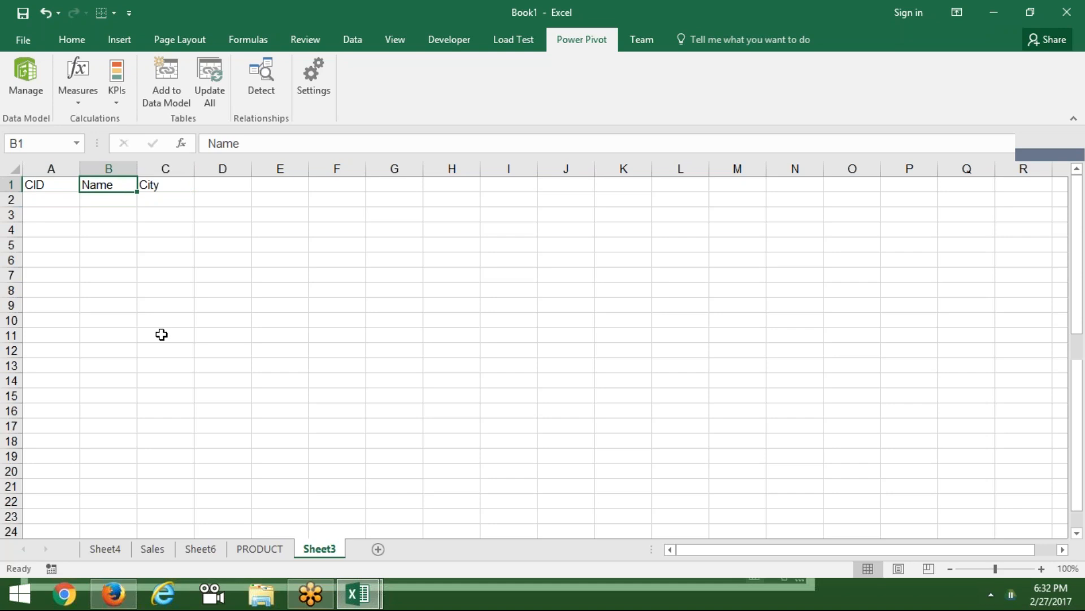
key(Left)
key(Down)
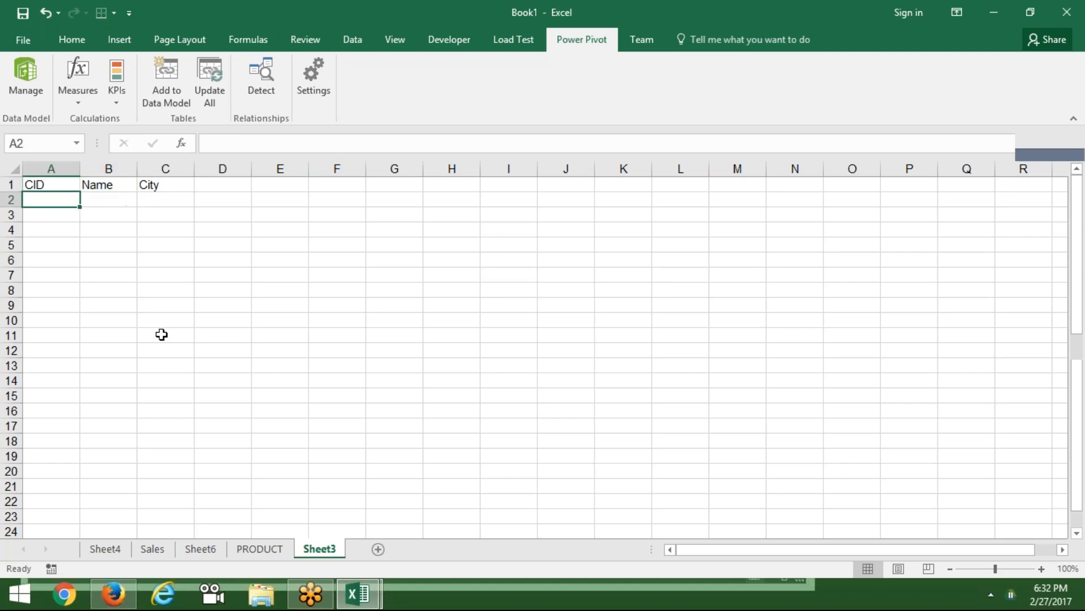
text(1)
key(Return)
text(2)
key(Return)
text(3)
key(Return)
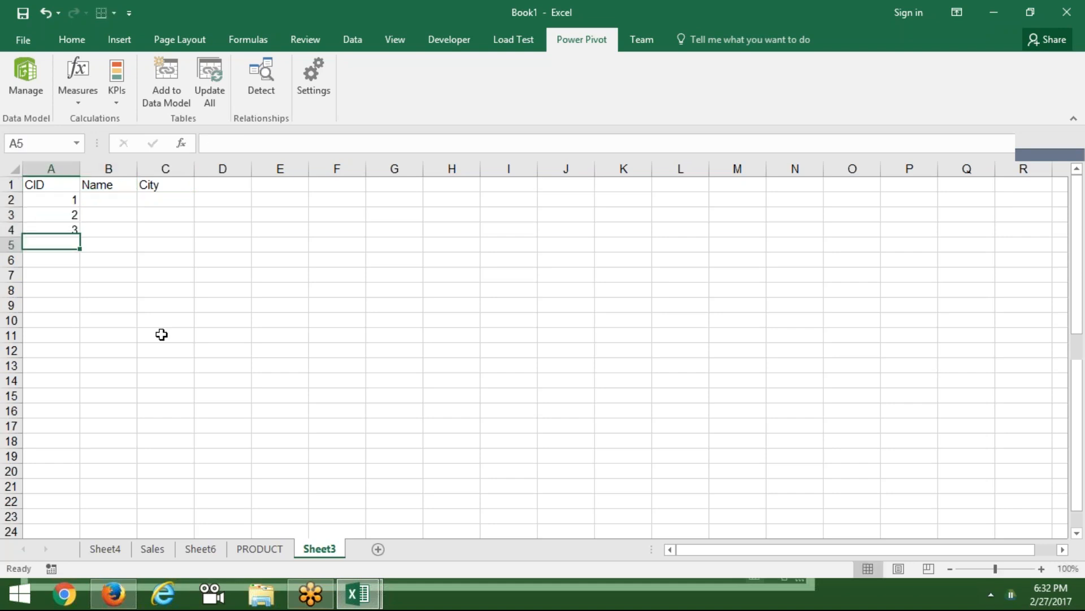
text(4)
key(Return)
text(5)
key(Return)
Enter the first customer's name in B2 and autofill the name list down to B6.
key(ctrl+Up)
key(ctrl+Up)
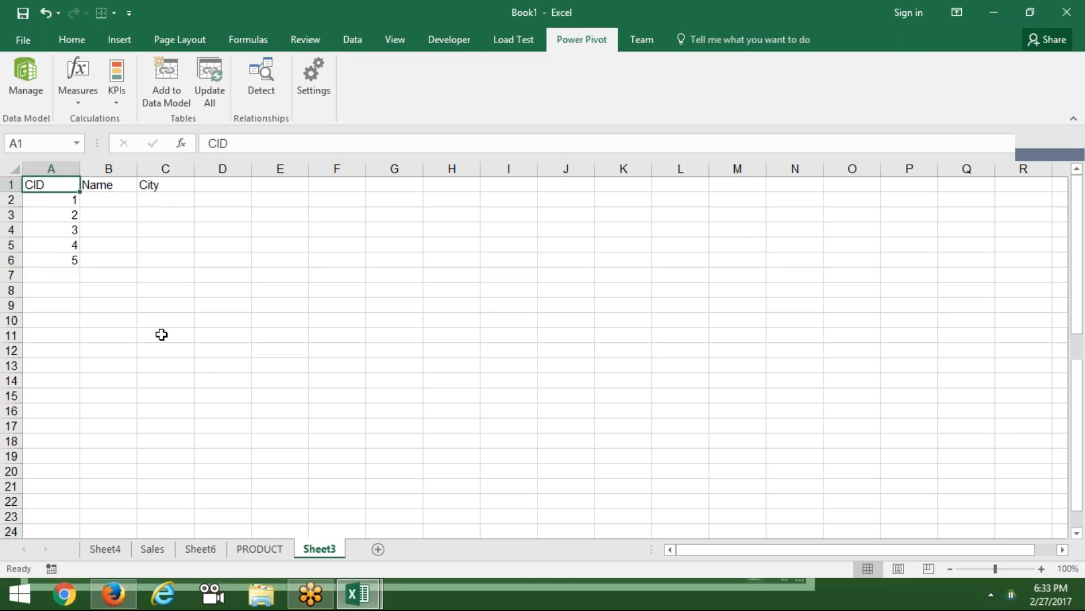
key(Right)
key(Down)
text(Puneet)
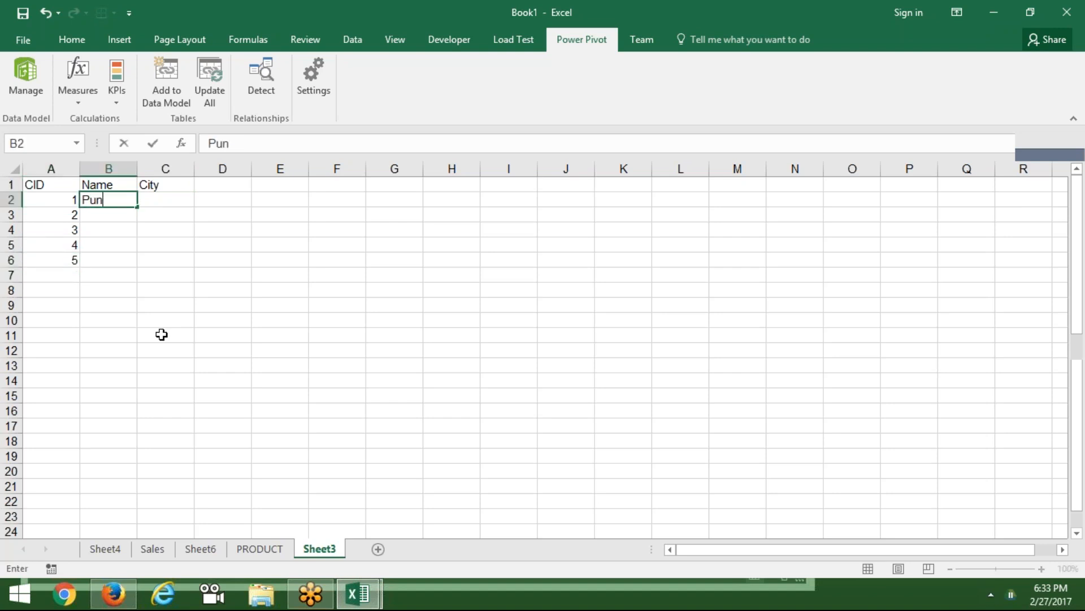
key(Return)
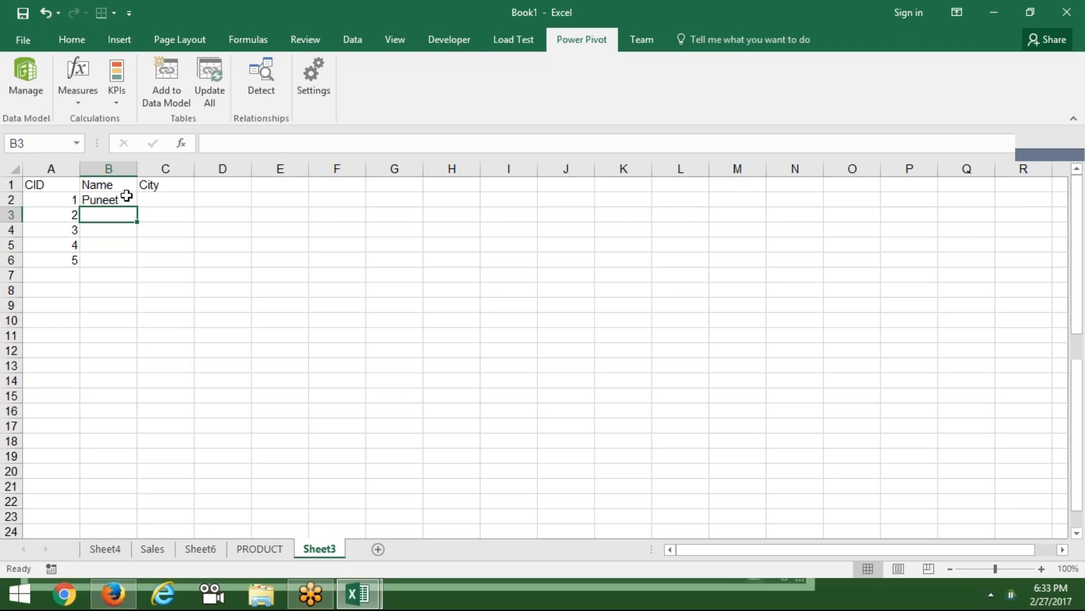
click(126, 199)
drag(137, 207, 138, 263)
Enter Noida in C2 and autofill the city list down to C6.
click(173, 201)
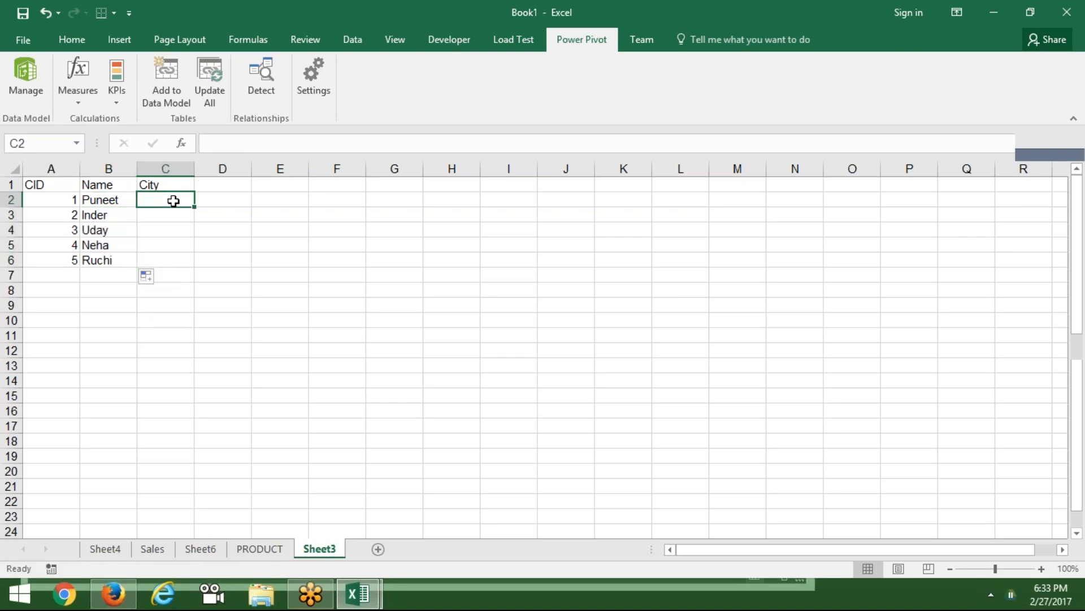
text(Noida)
key(Return)
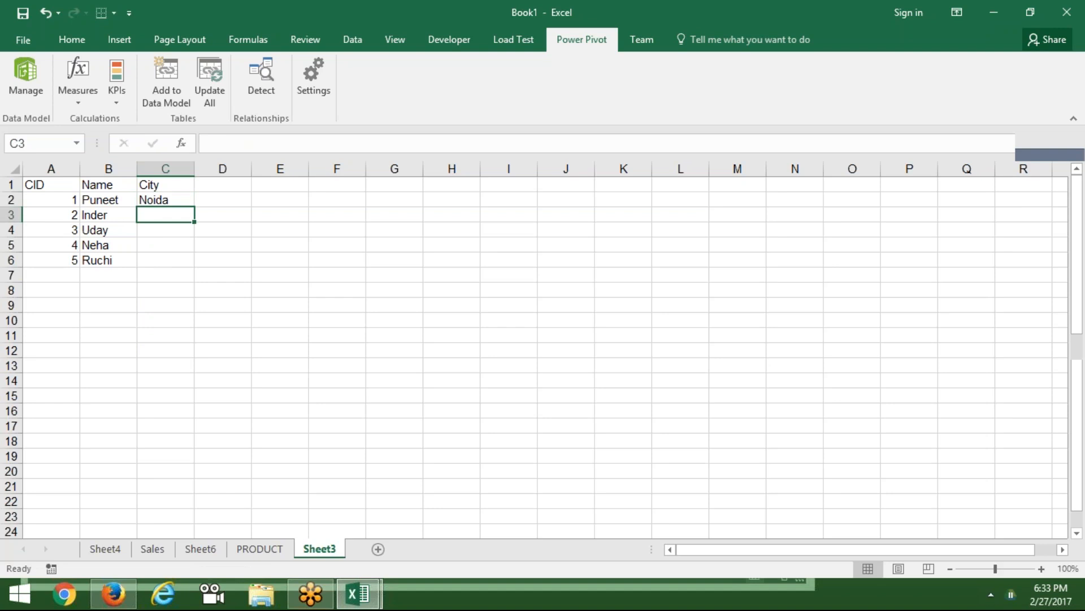
click(174, 199)
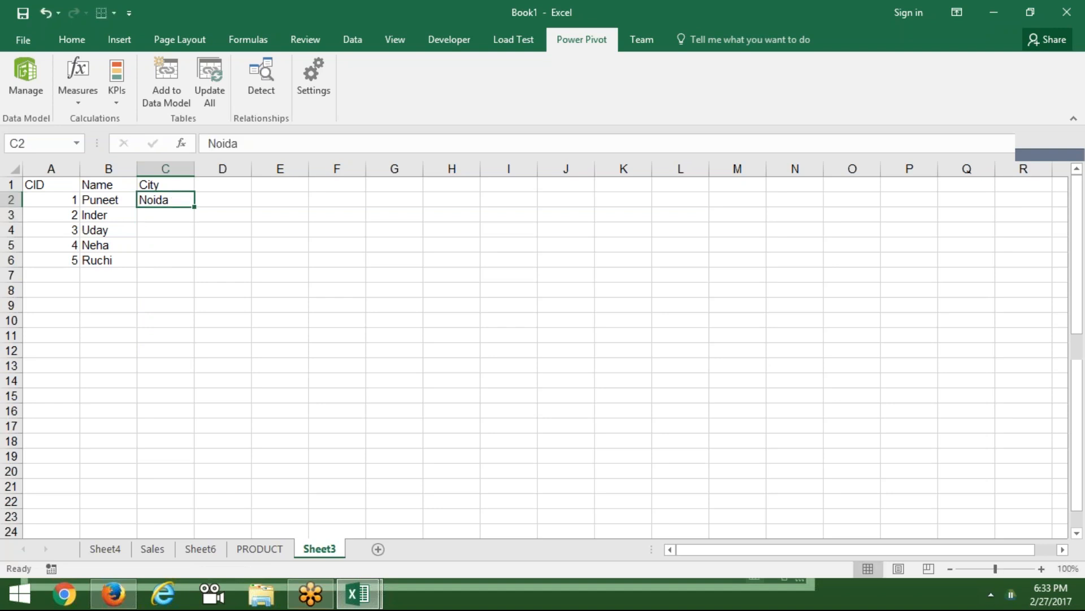
drag(192, 207, 191, 265)
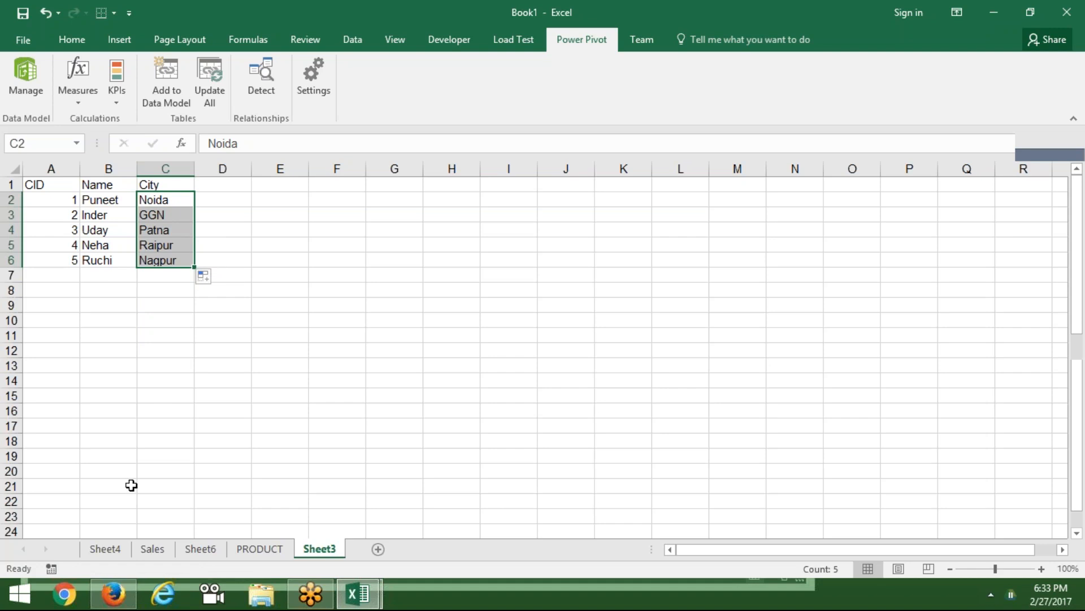
Try to delete the PivotTable worksheet Sheet6.
click(253, 551)
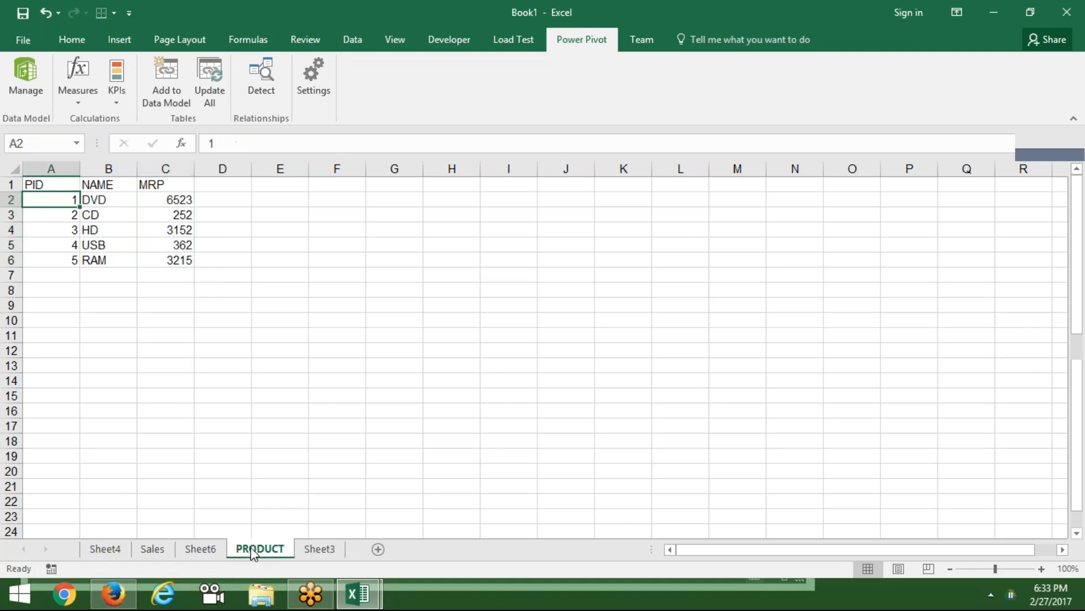
click(211, 551)
right_click(211, 552)
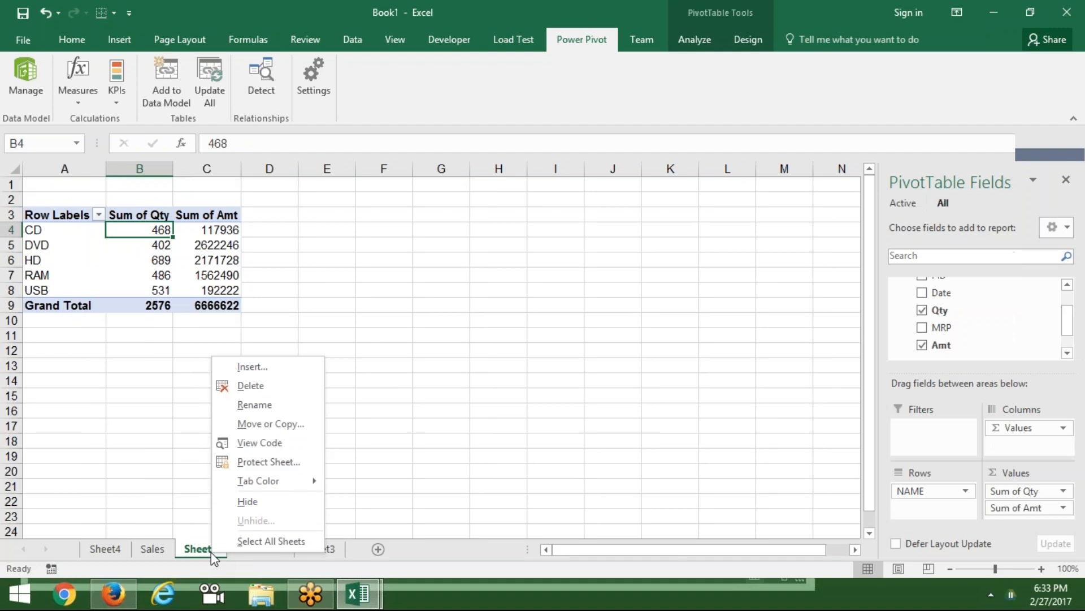
click(274, 391)
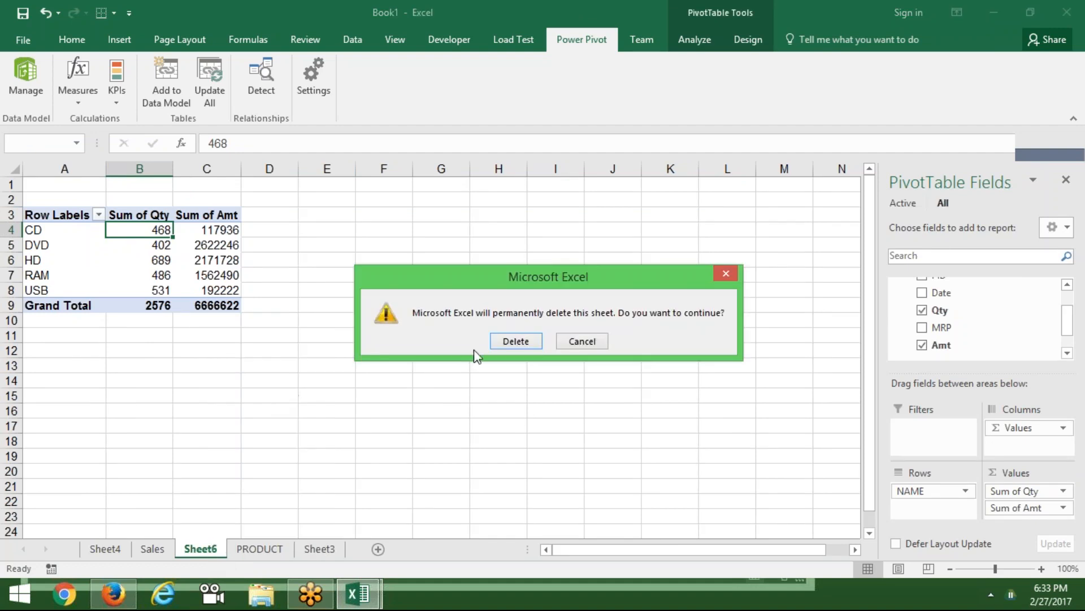
click(515, 342)
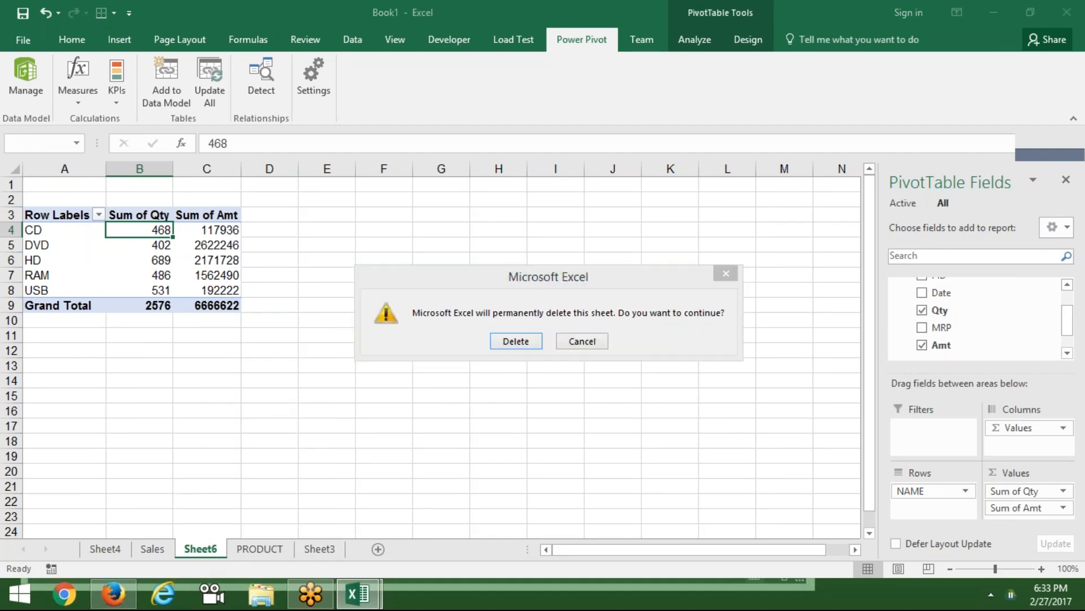
Fill the CID column of the Sales sheet from C2 down with the formula =RANDBETWEEN(1,5).
click(152, 549)
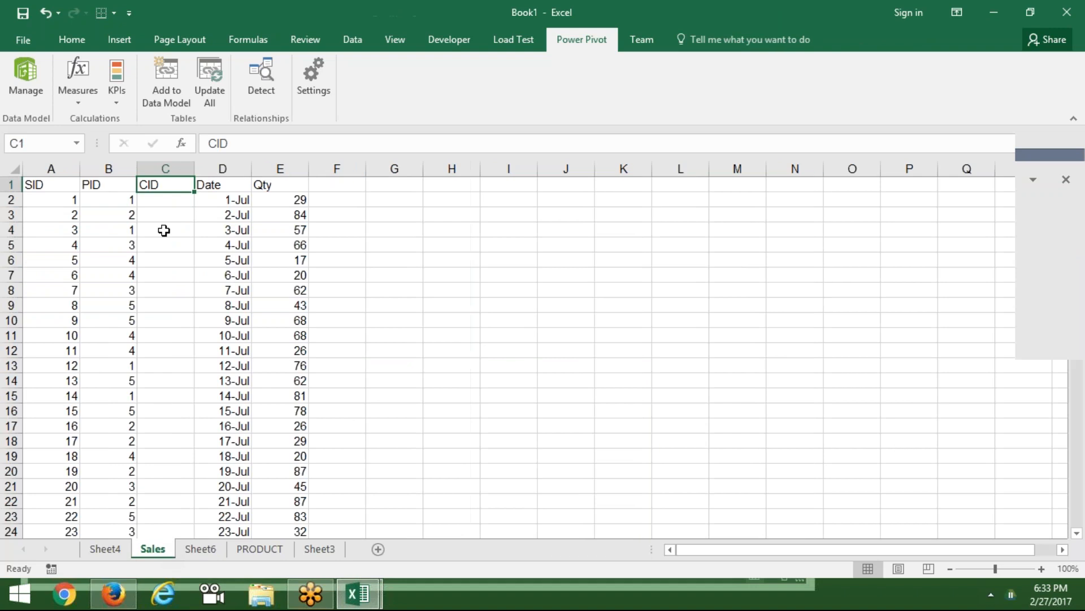
click(165, 200)
text(=ra)
key(Down)
key(Down)
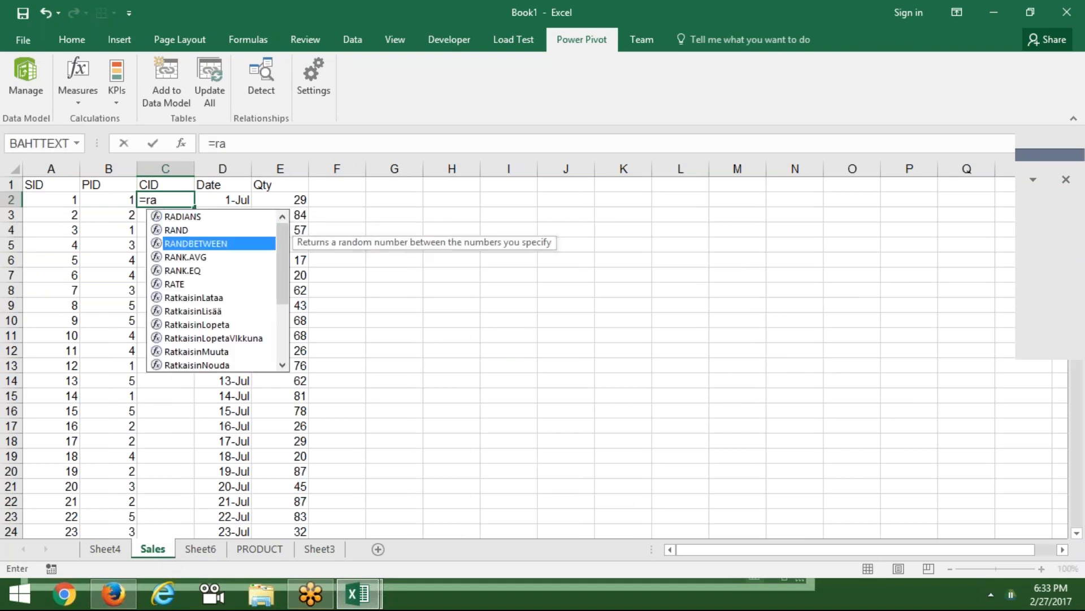
key(Tab)
text(1,5)
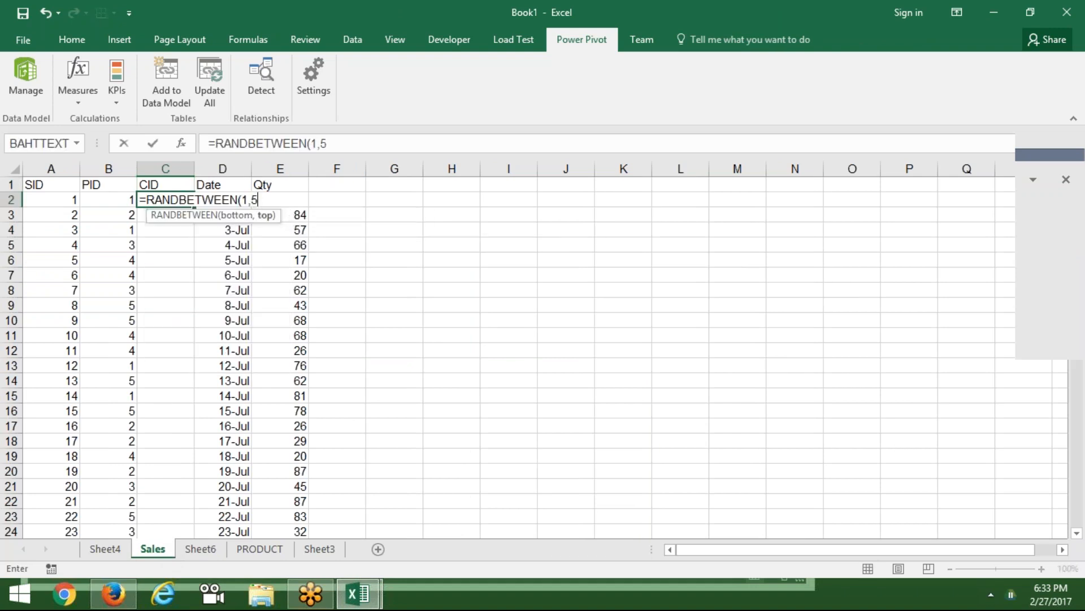
key(Return)
click(181, 201)
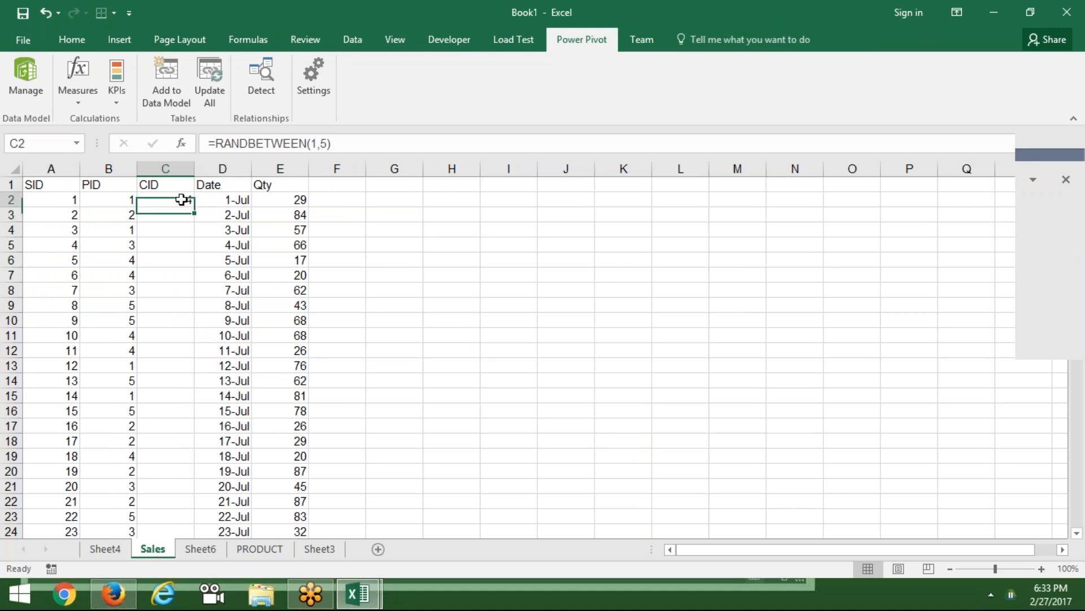
double_click(194, 207)
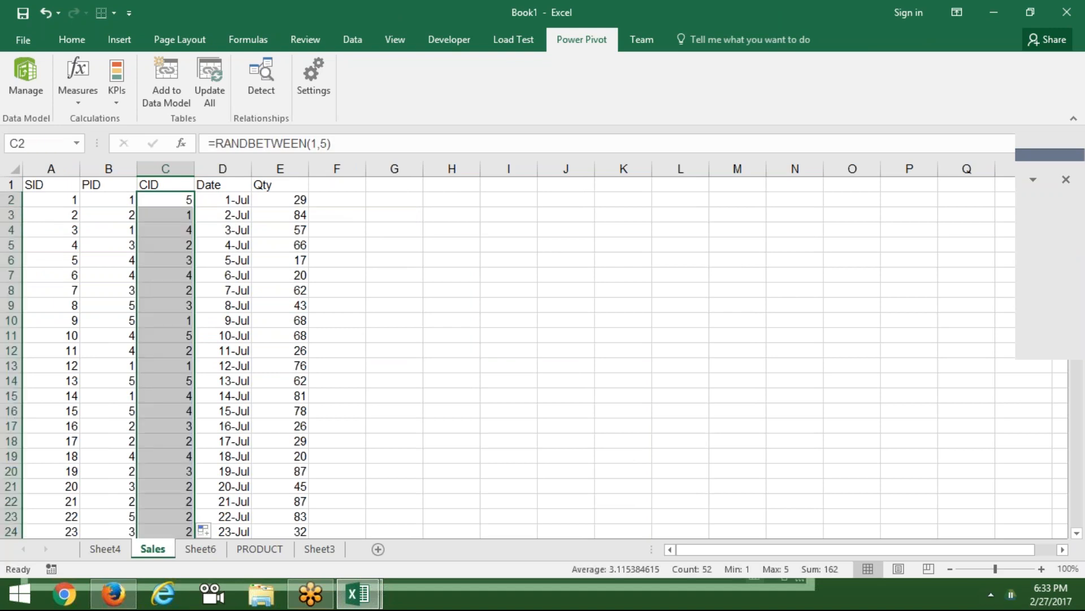
Replace the RANDBETWEEN formulas in the CID column of the Sales sheet with their static values.
key(ctrl+c)
click(70, 41)
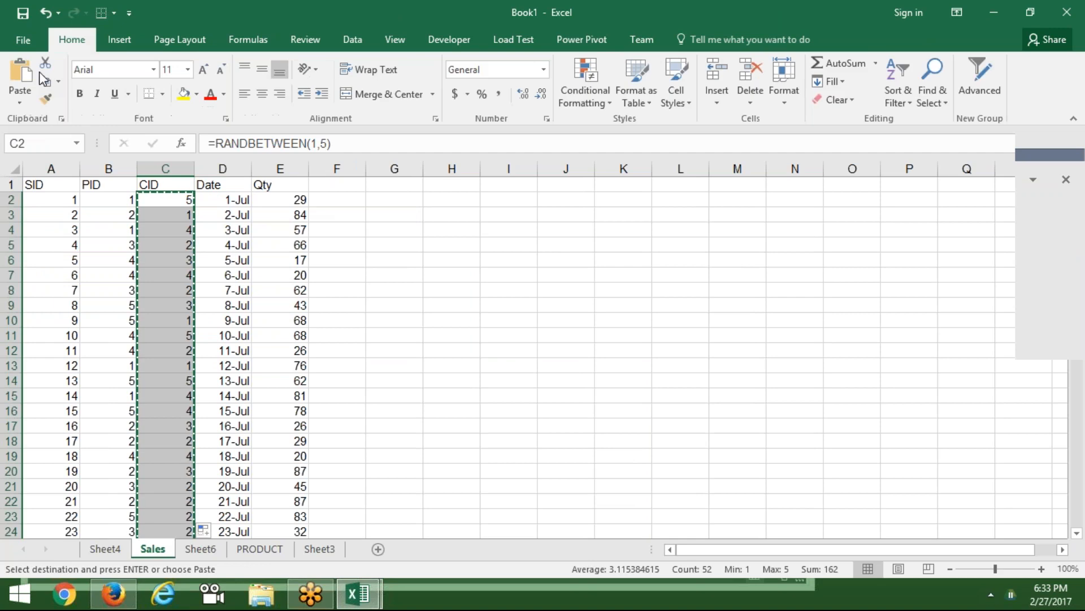
click(23, 103)
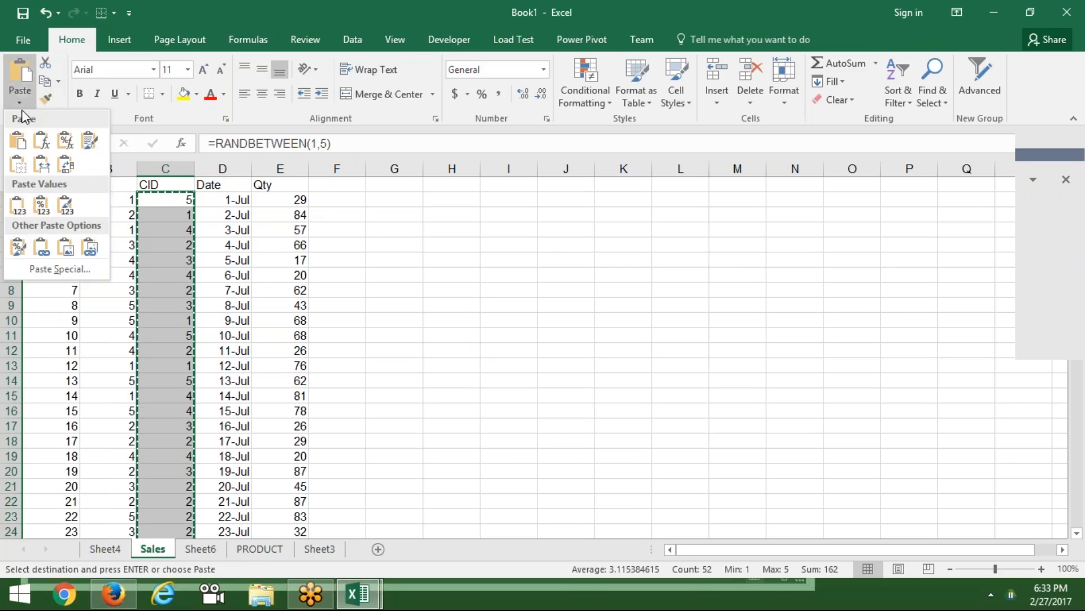
click(24, 211)
key(Escape)
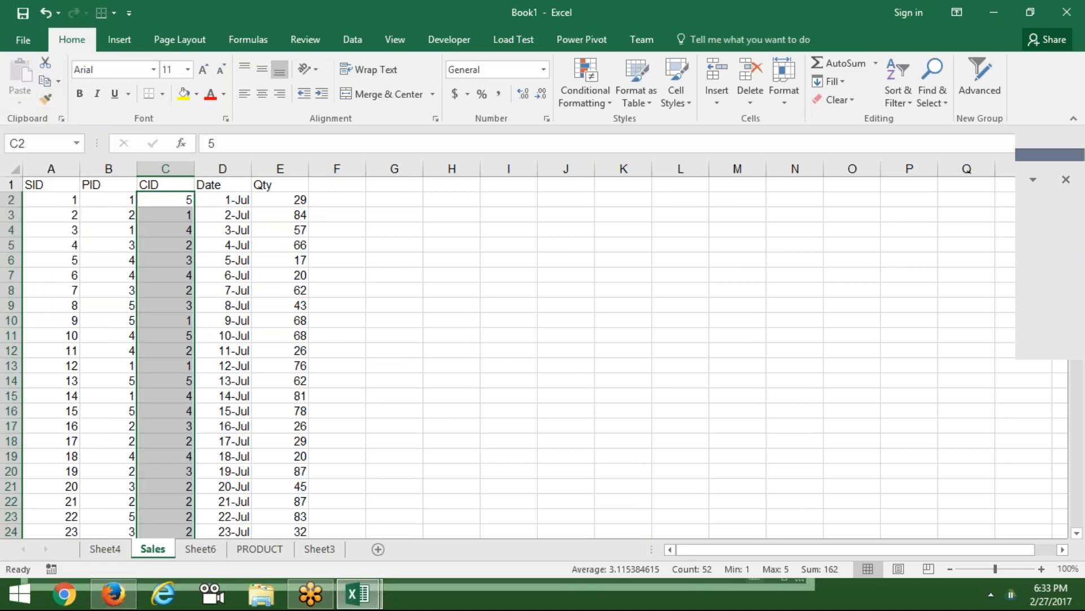
Refresh the PivotTable on Sheet6 and expand the Range table in its field list.
click(255, 549)
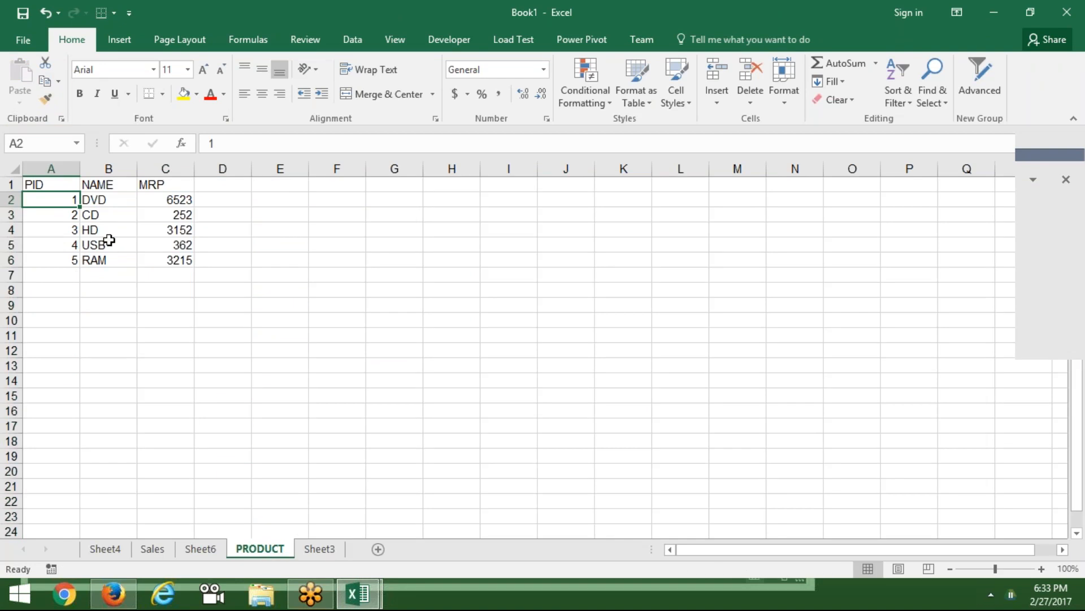
click(109, 243)
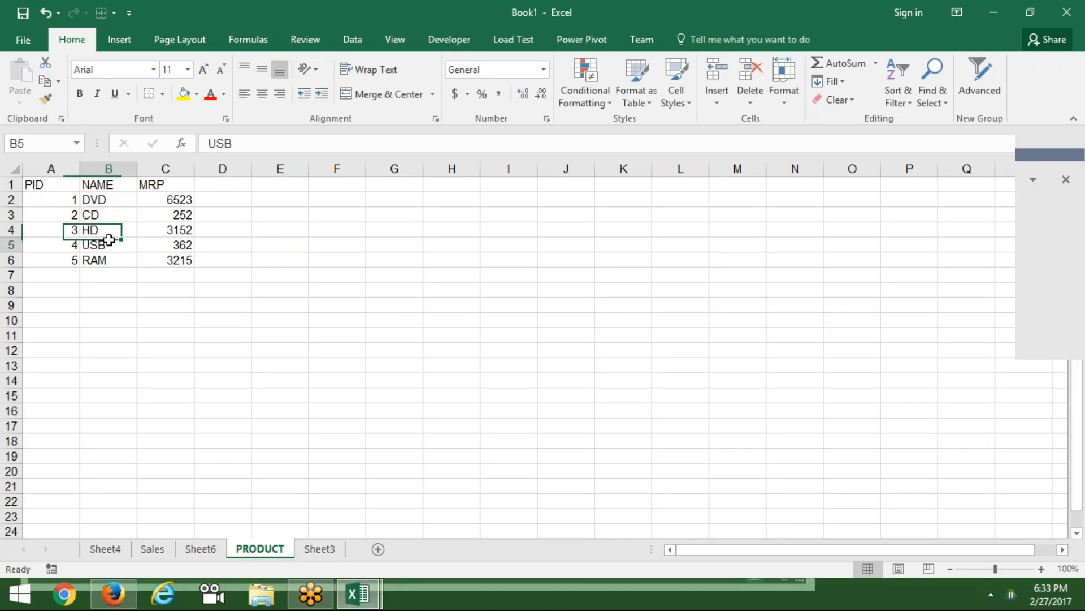
click(199, 551)
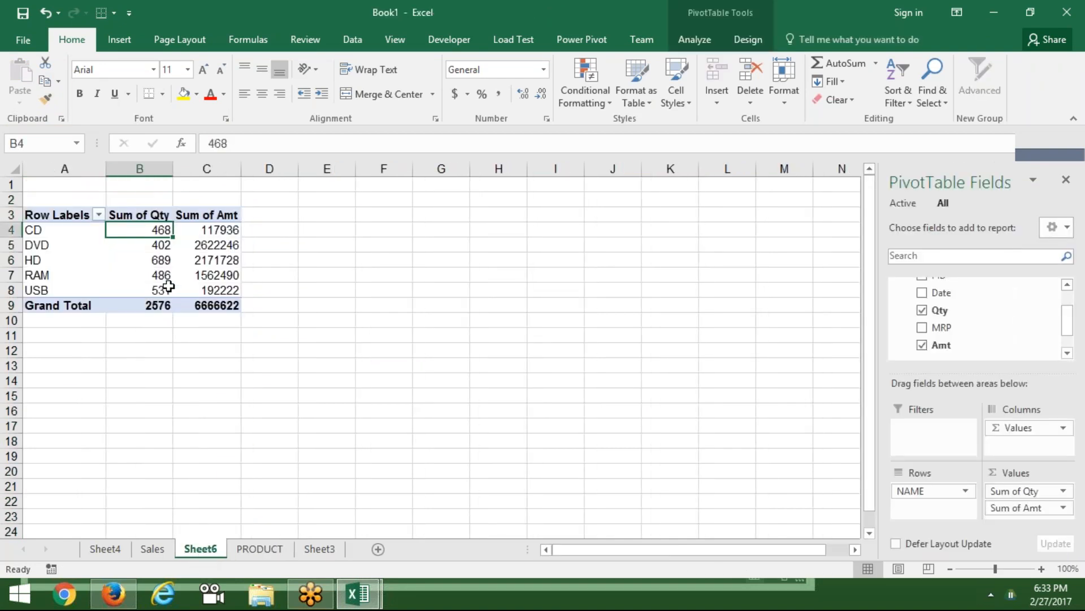
right_click(168, 286)
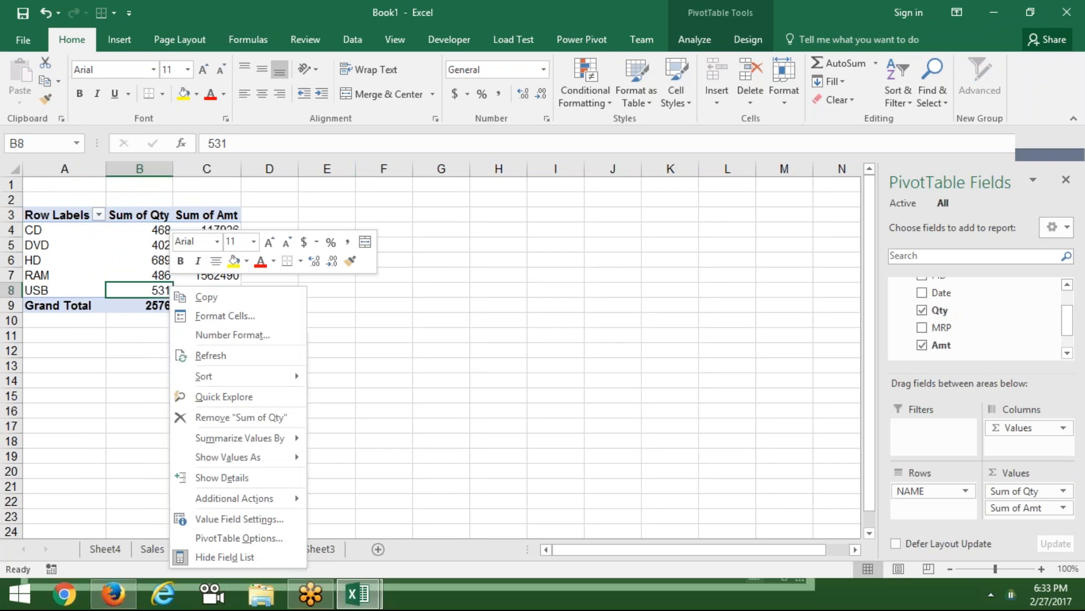
click(205, 357)
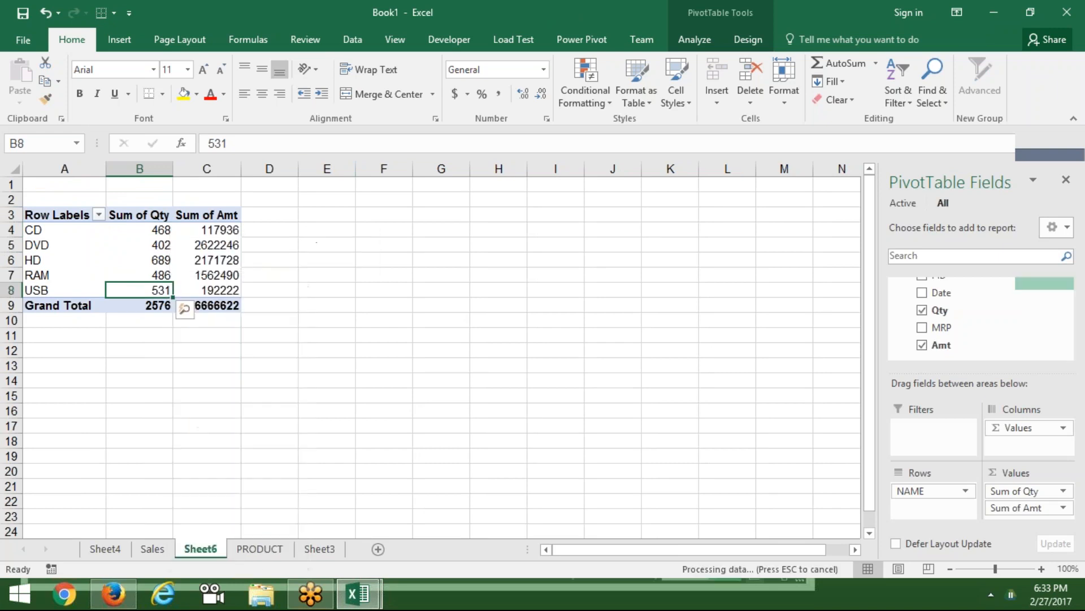
click(896, 285)
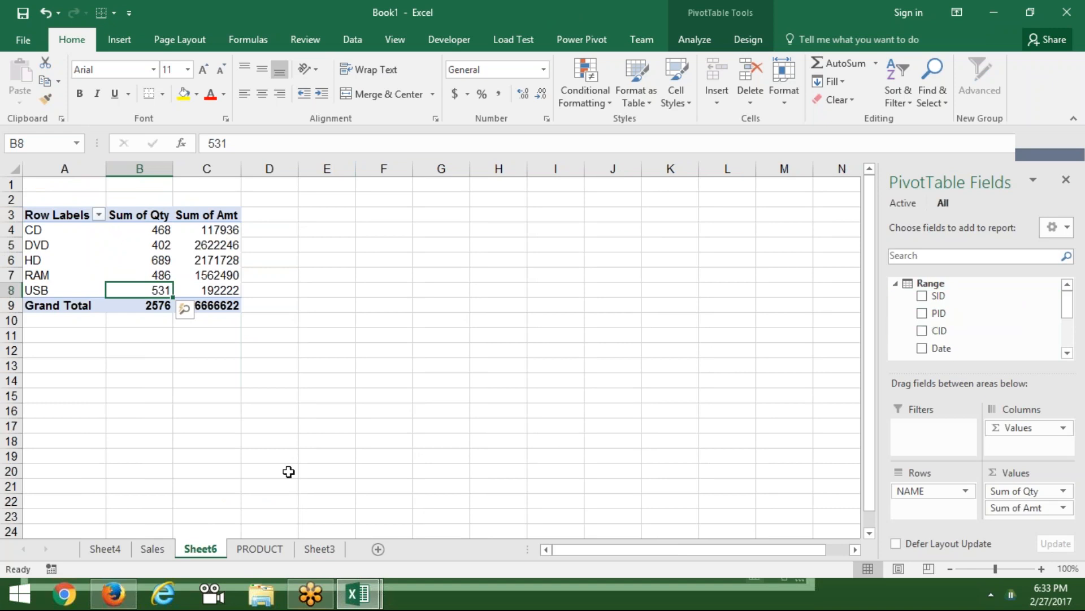
Rename the customer worksheet Sheet3 as CID.
click(257, 552)
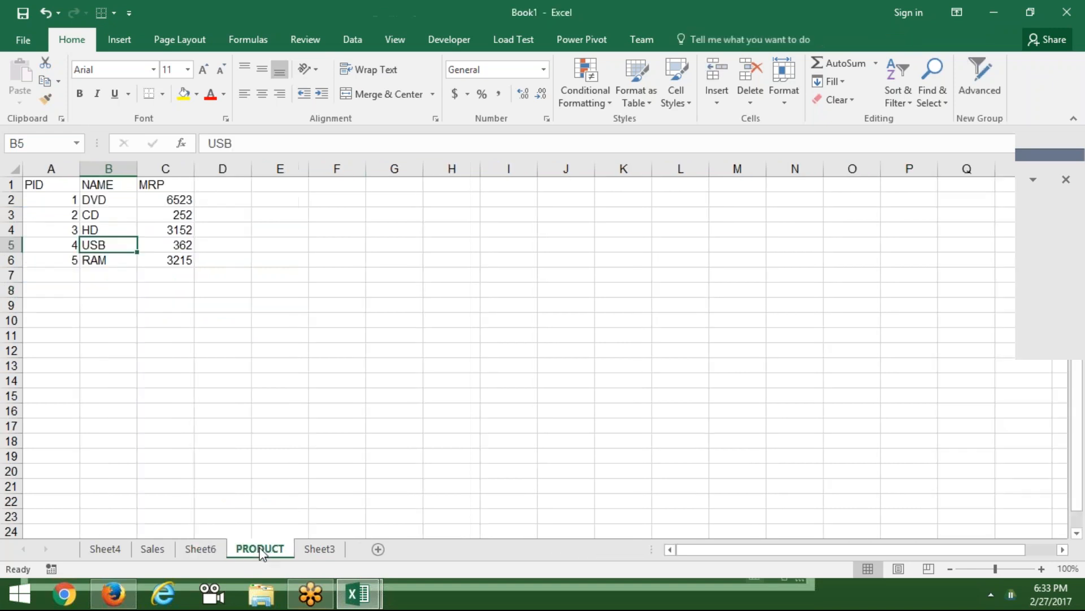
click(330, 549)
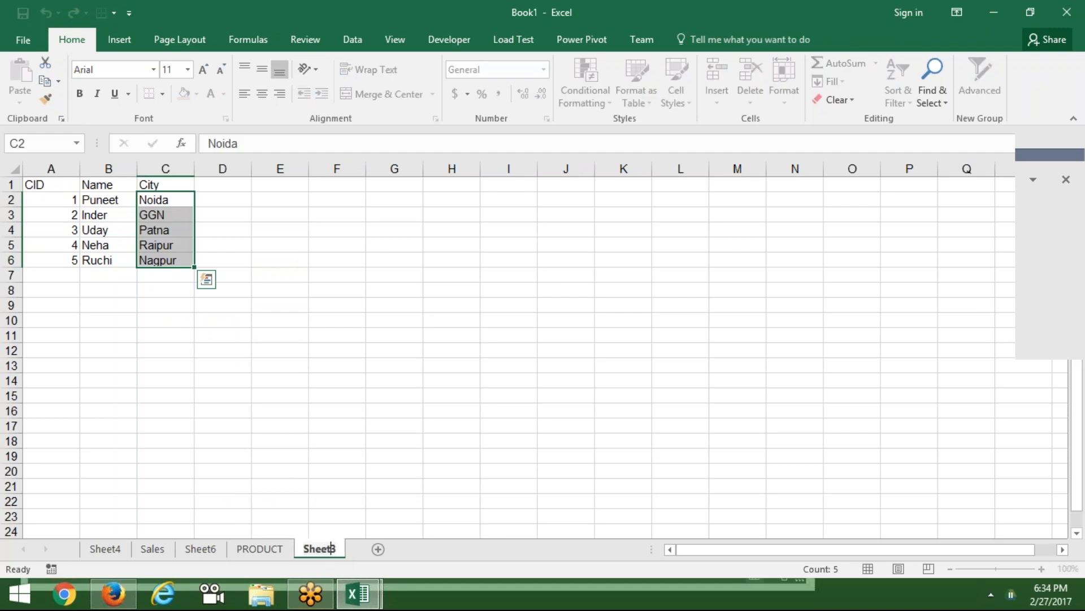
double_click(330, 548)
text(CID)
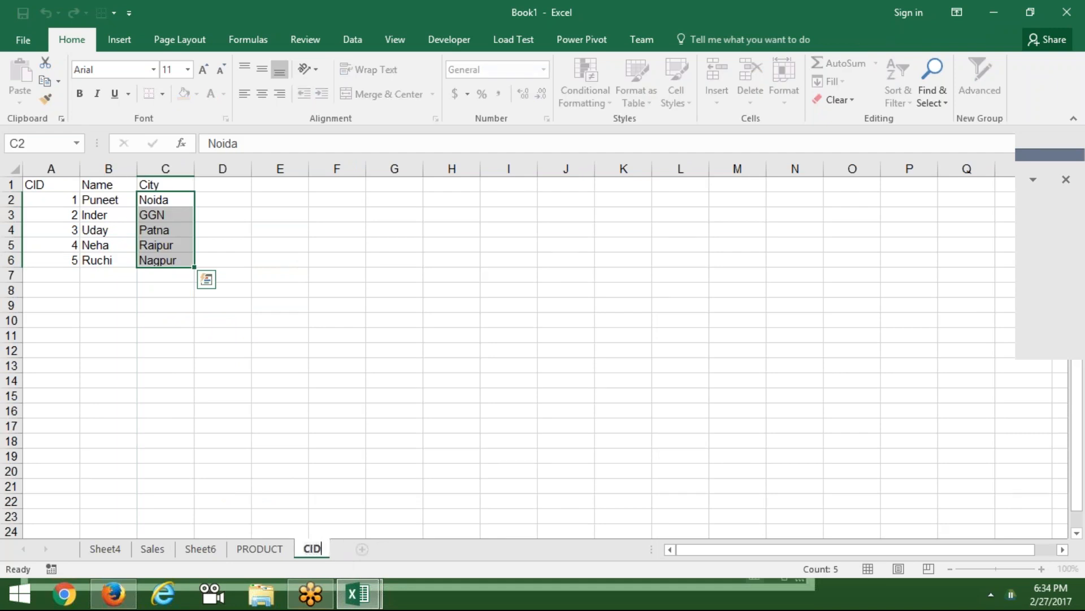
click(280, 486)
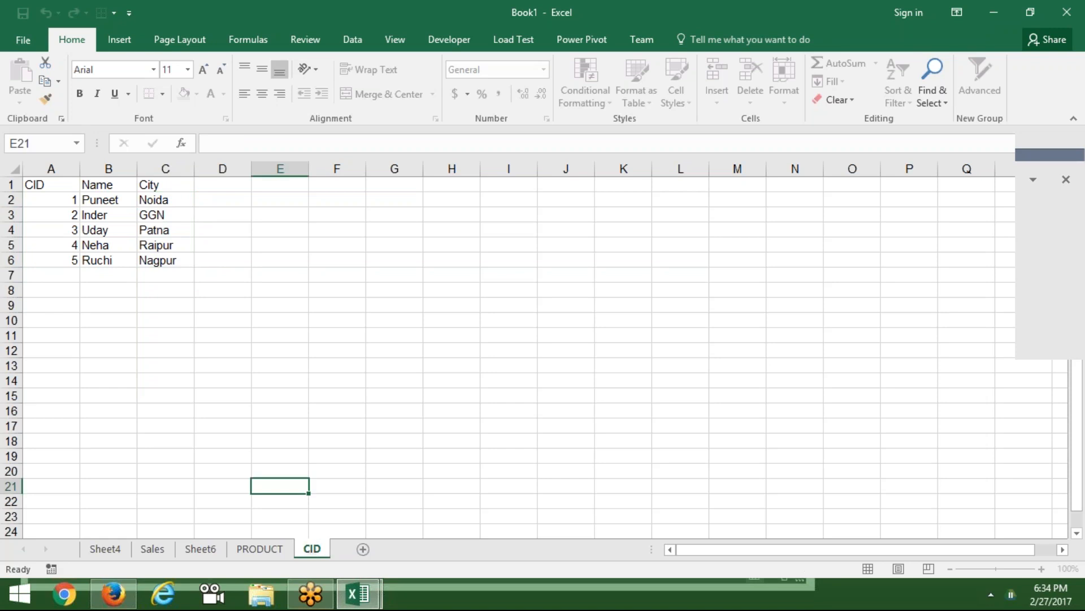
Add the customer range A1:C6 of the CID sheet to the Power Pivot data model as a table with headers.
click(57, 186)
drag(57, 187, 154, 262)
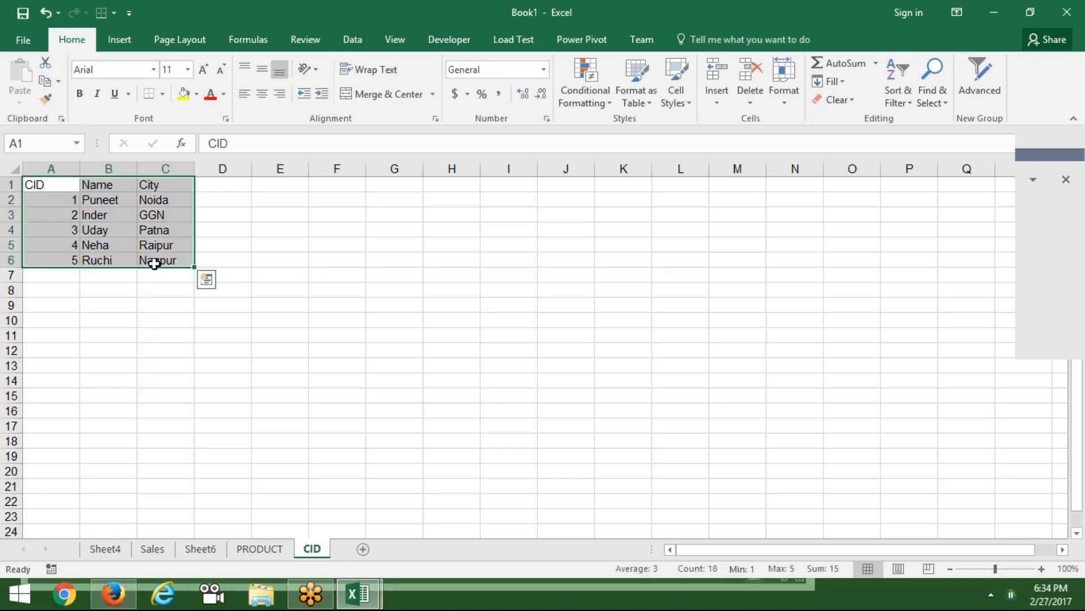
click(571, 34)
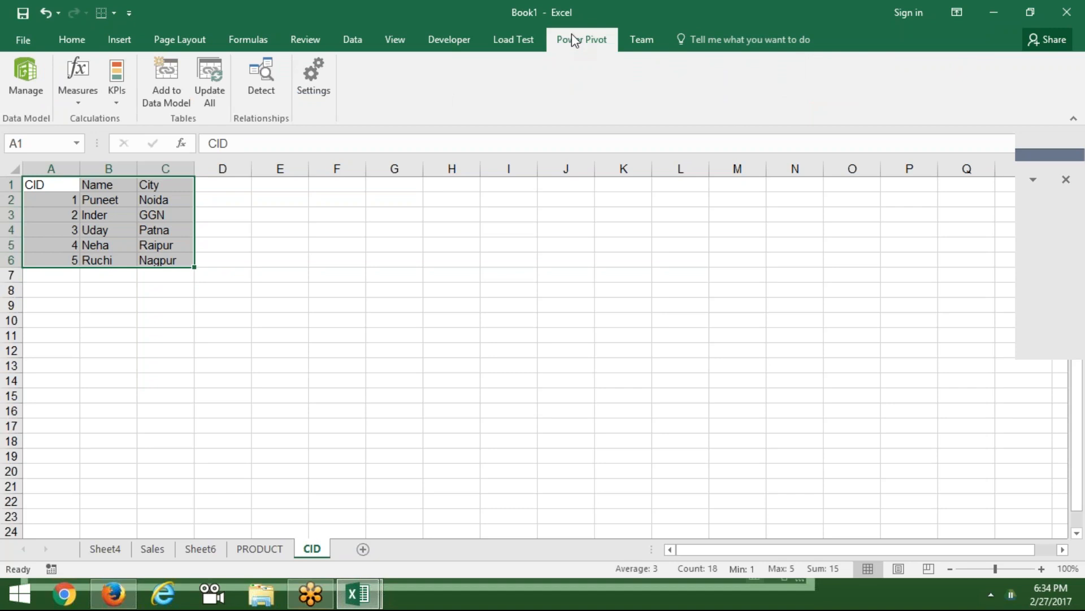
click(168, 101)
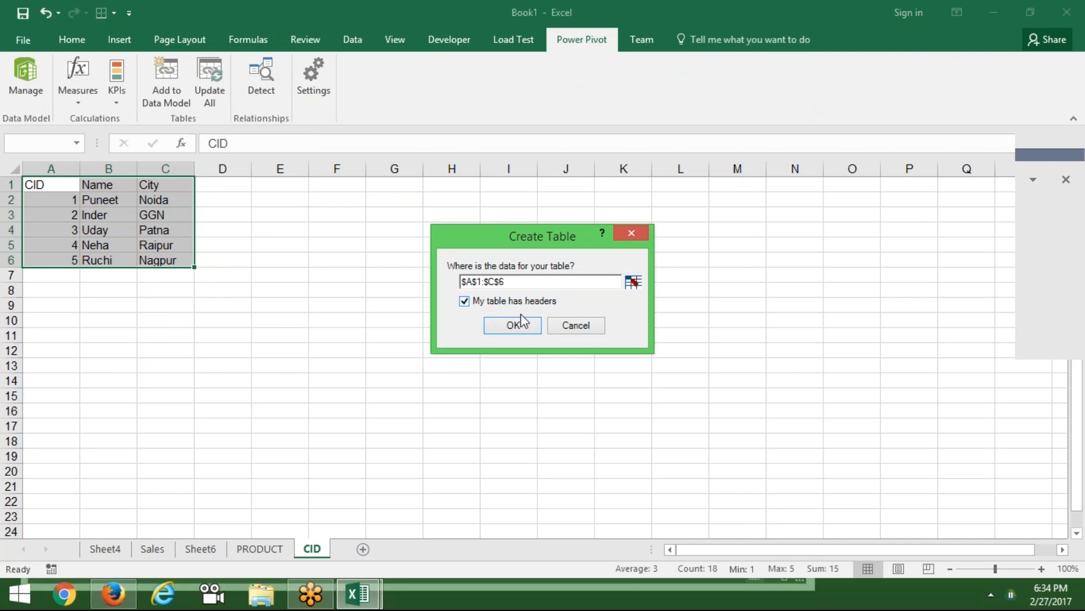
click(519, 329)
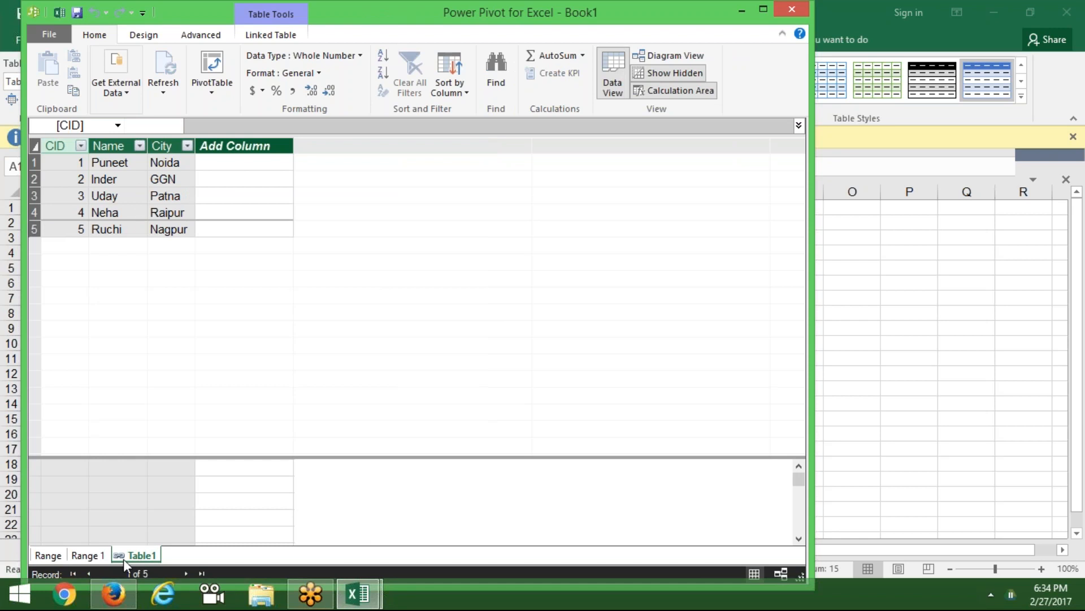
Create a relationship in the diagram view between the CID field of Range and the CID field of Table1.
click(102, 561)
click(125, 561)
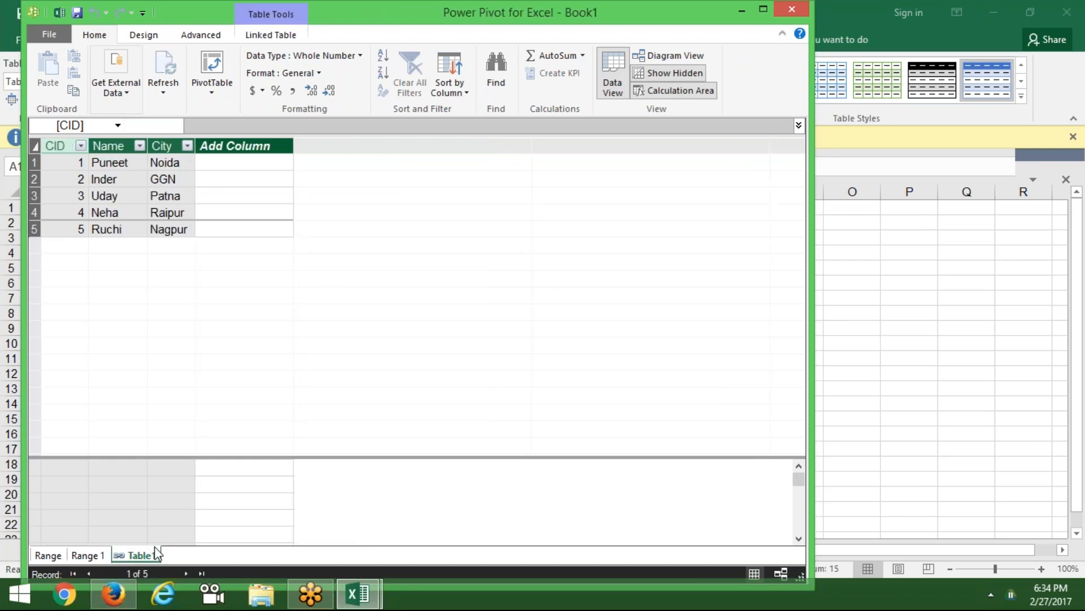
click(664, 62)
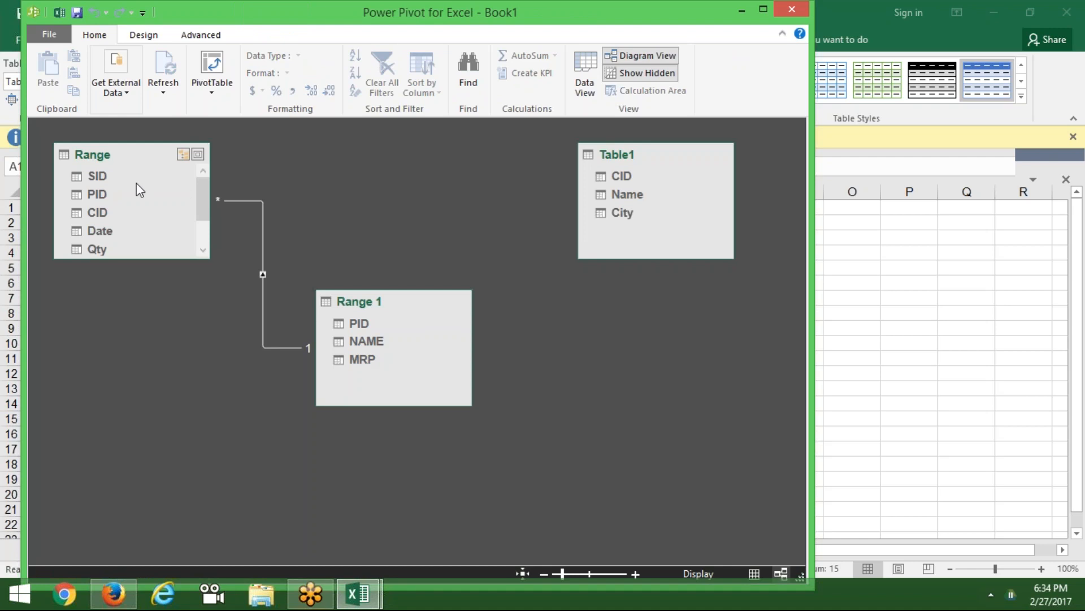
click(102, 217)
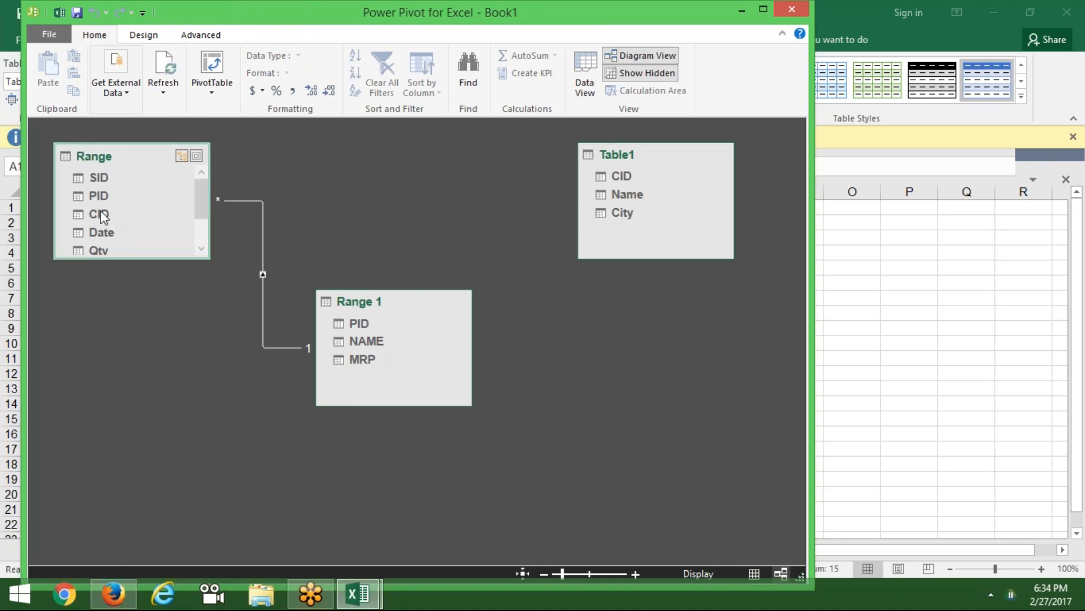
drag(102, 218, 610, 175)
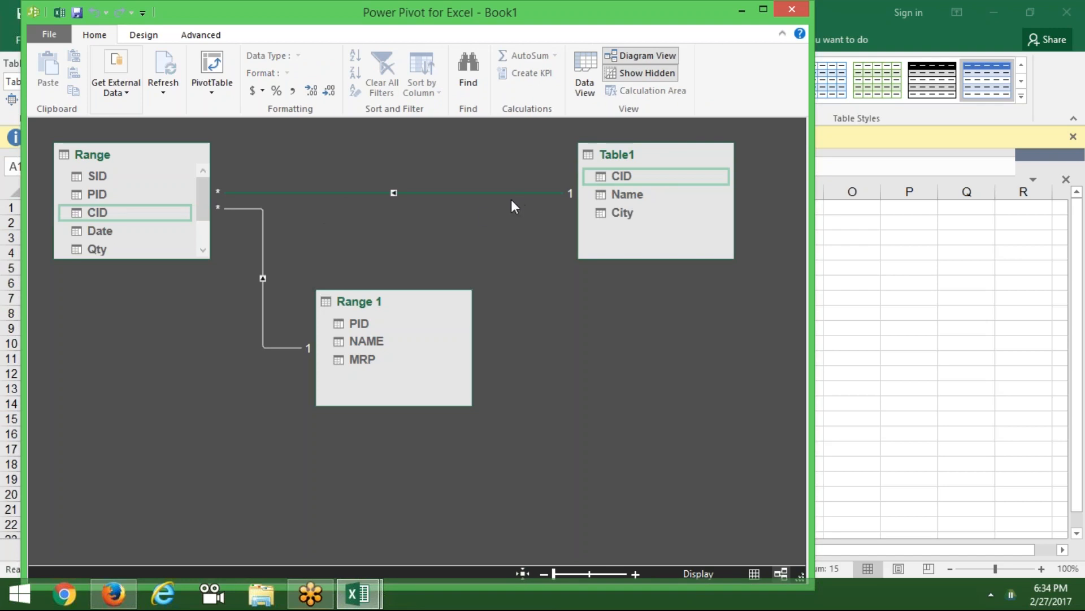
Switch back to the Excel workbook and refresh the PivotTable on Sheet6.
click(881, 295)
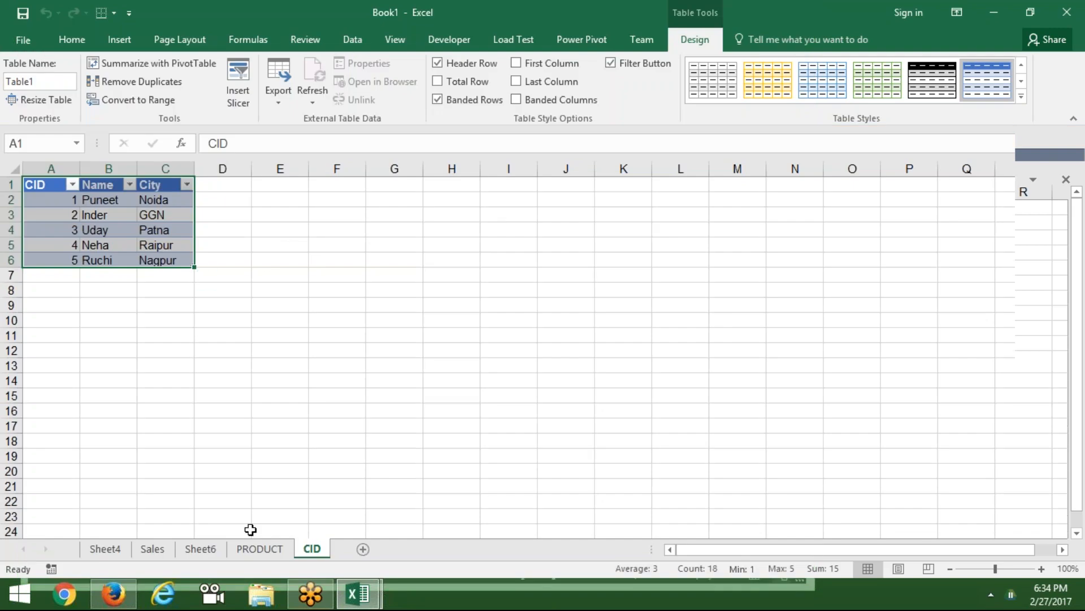
click(260, 548)
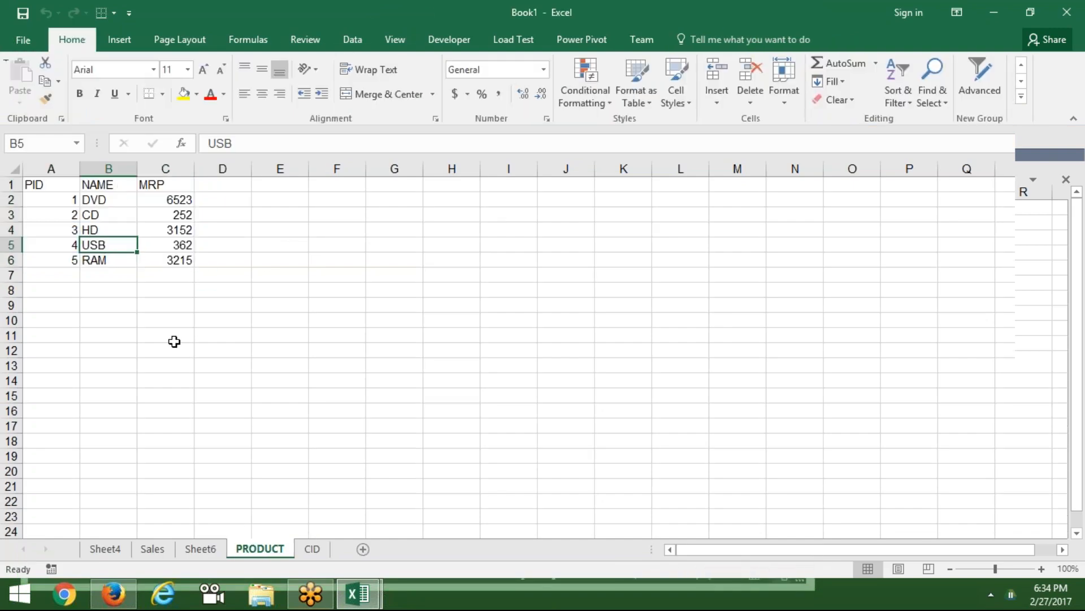
click(200, 549)
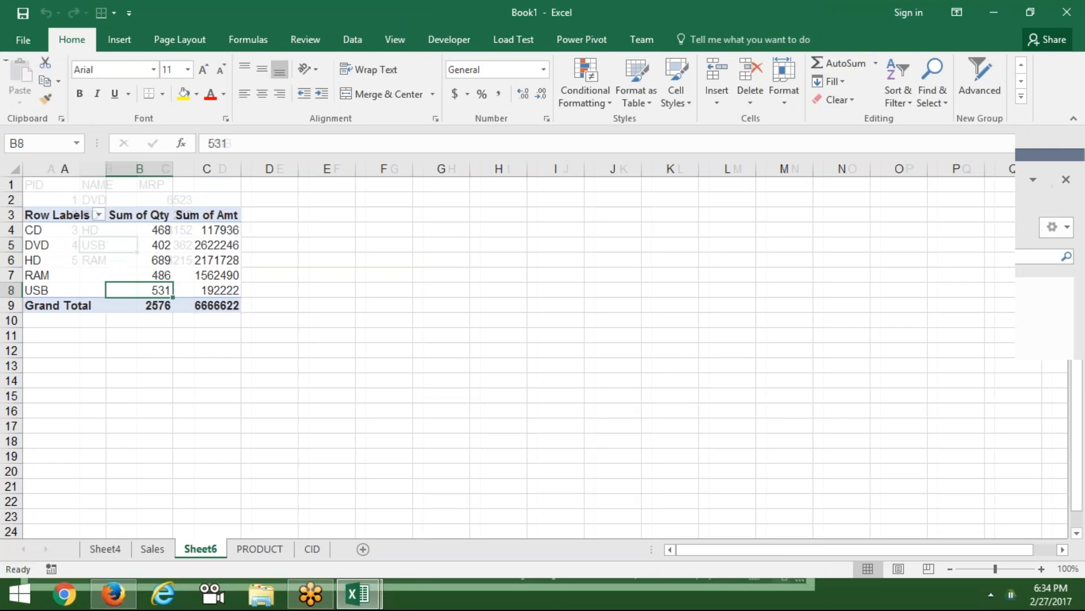
right_click(133, 275)
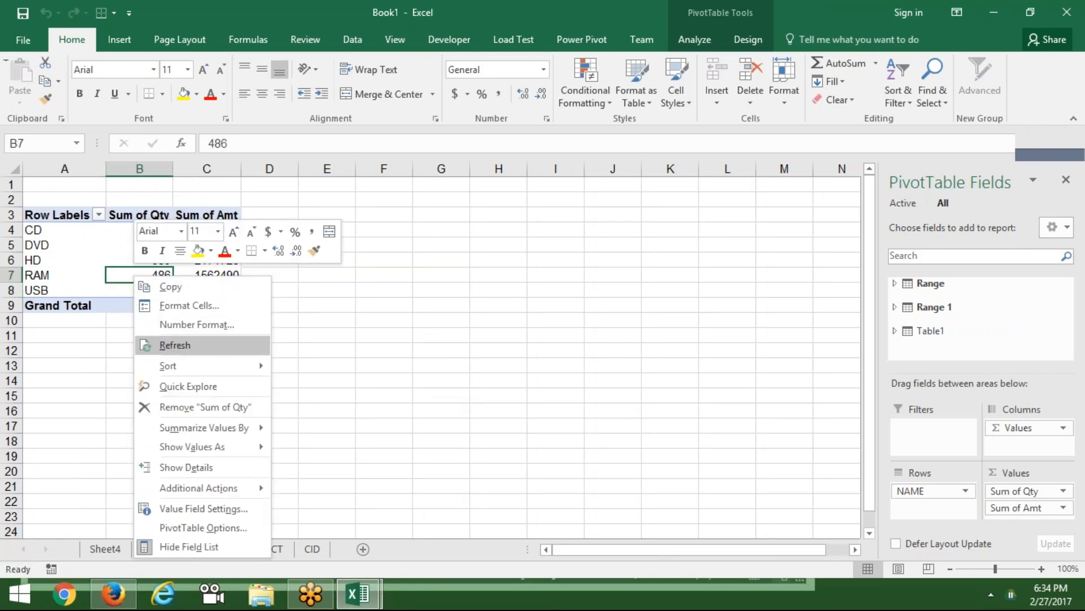
click(160, 346)
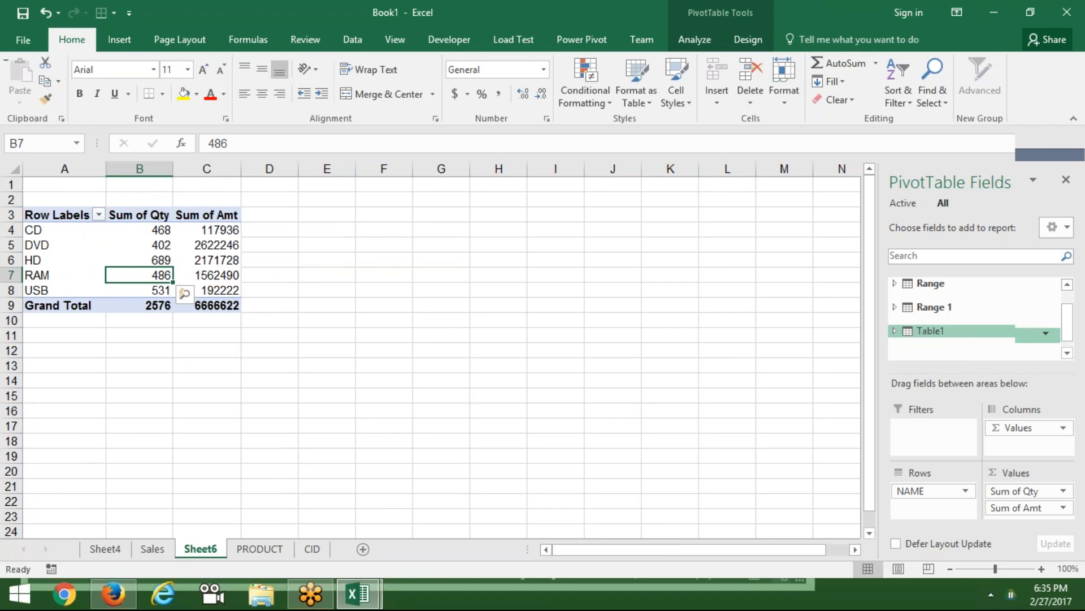
Add Table1's Name field to the PivotTable columns and its City field to the rows below NAME.
click(895, 331)
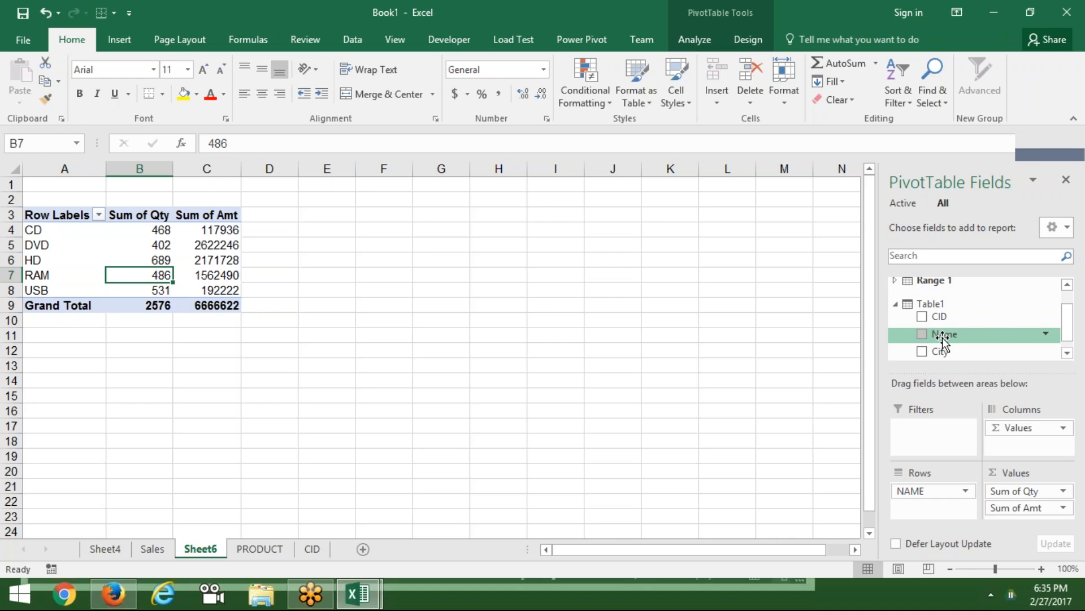
drag(942, 340, 1005, 422)
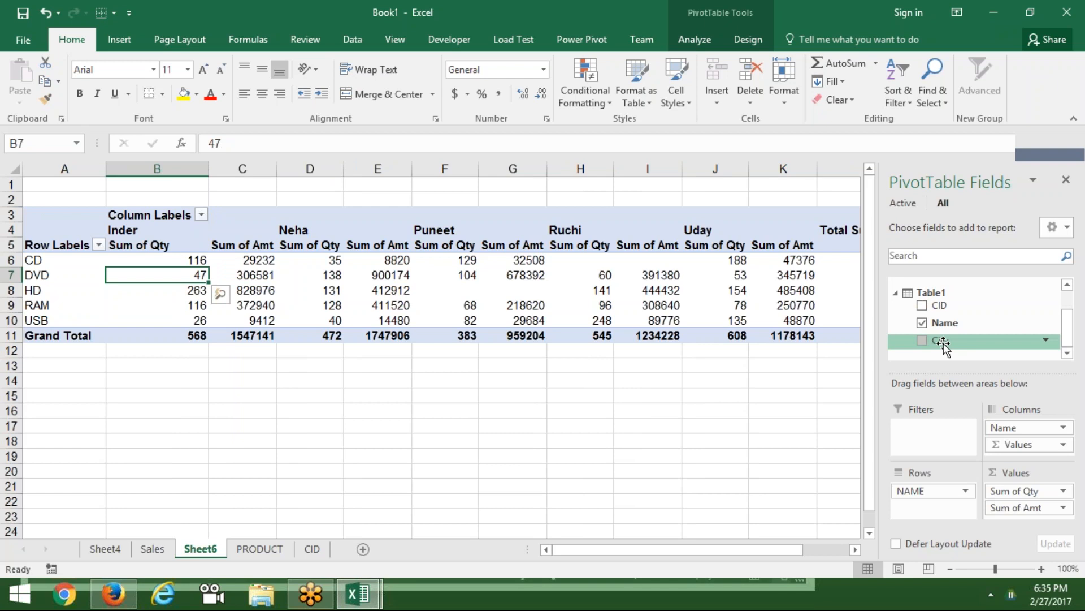
drag(942, 340, 933, 500)
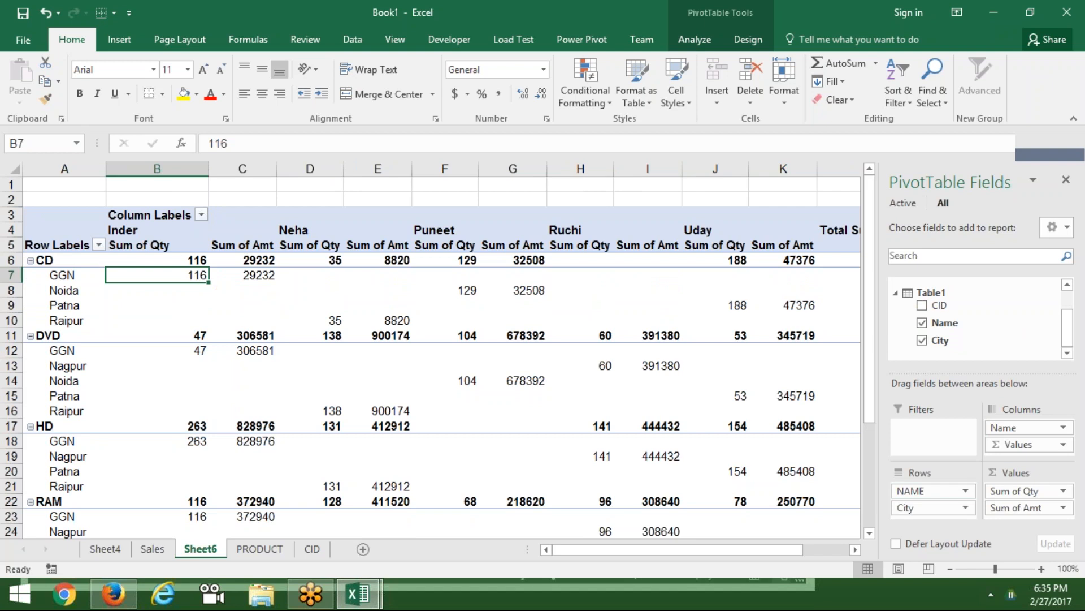
Switch to the Power Pivot window and examine the Range 1 and Range tables in data view, including the calculated Amt column.
mouse_move(359, 593)
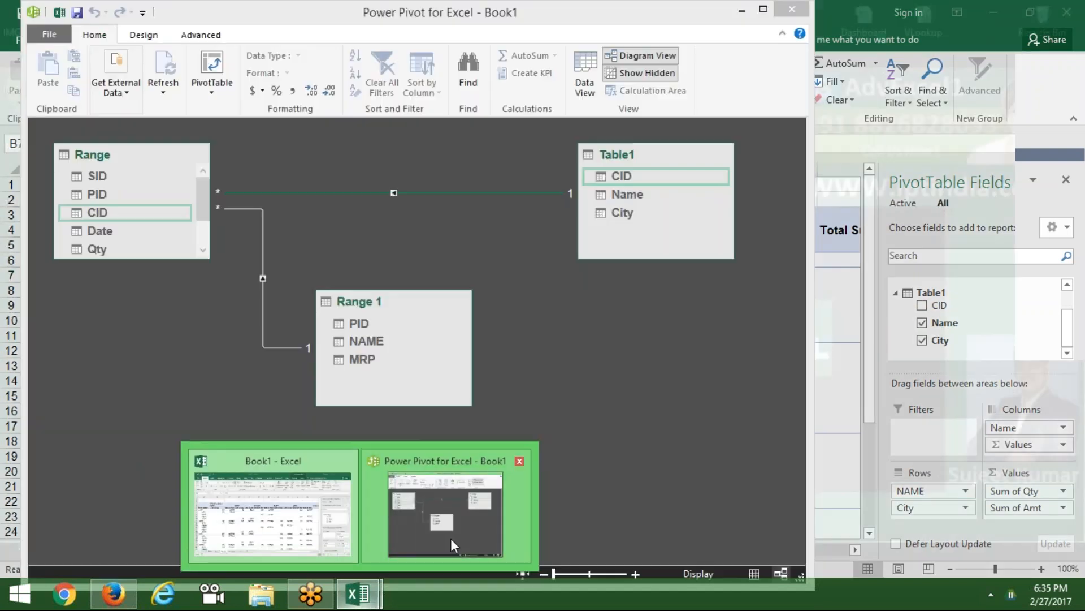
click(450, 539)
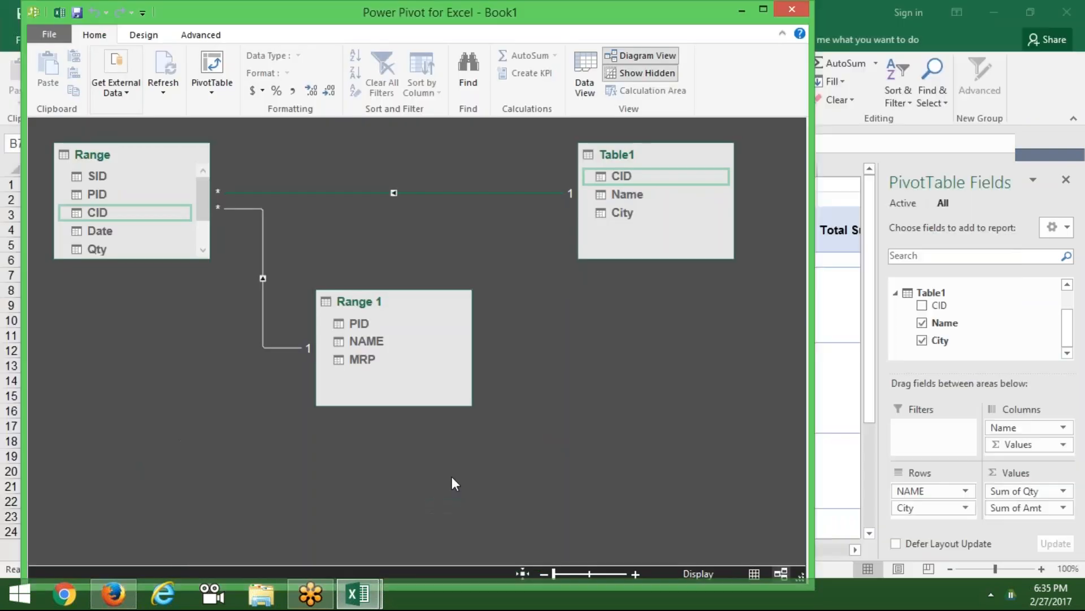
click(586, 75)
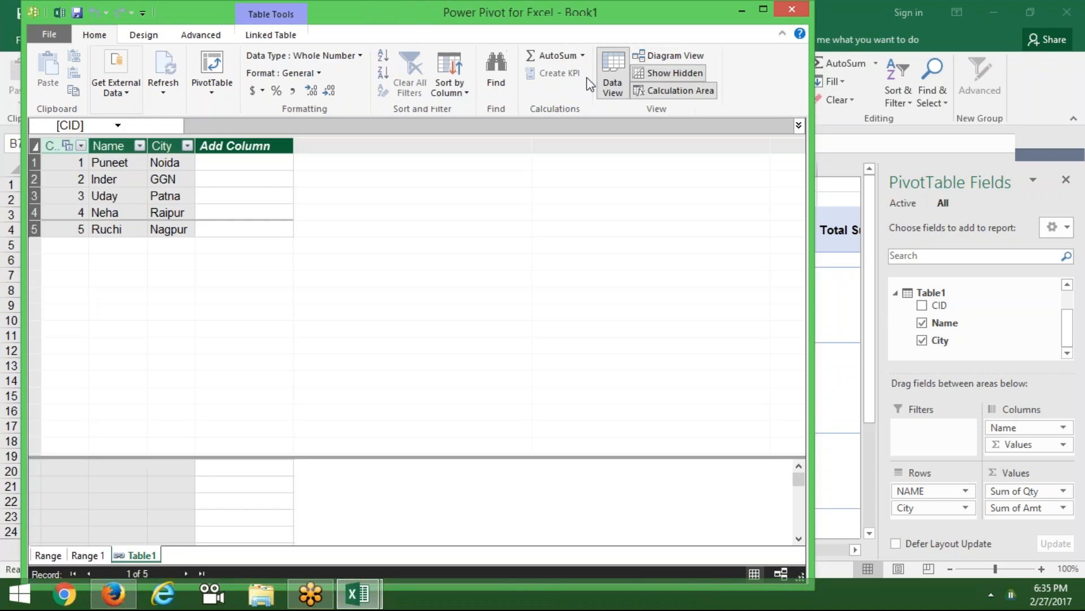
click(98, 555)
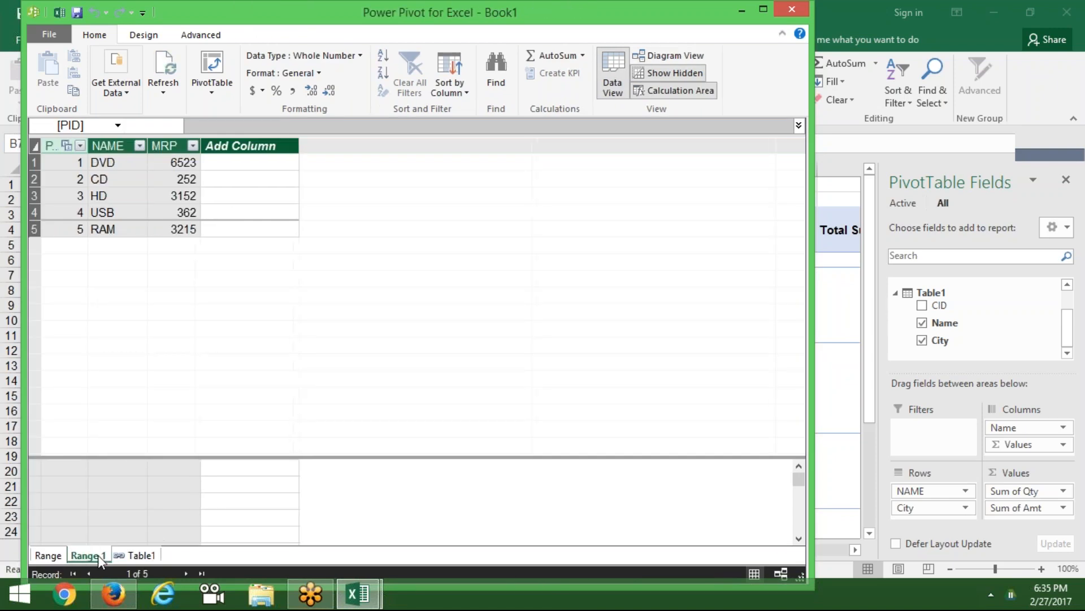
double_click(60, 554)
click(357, 198)
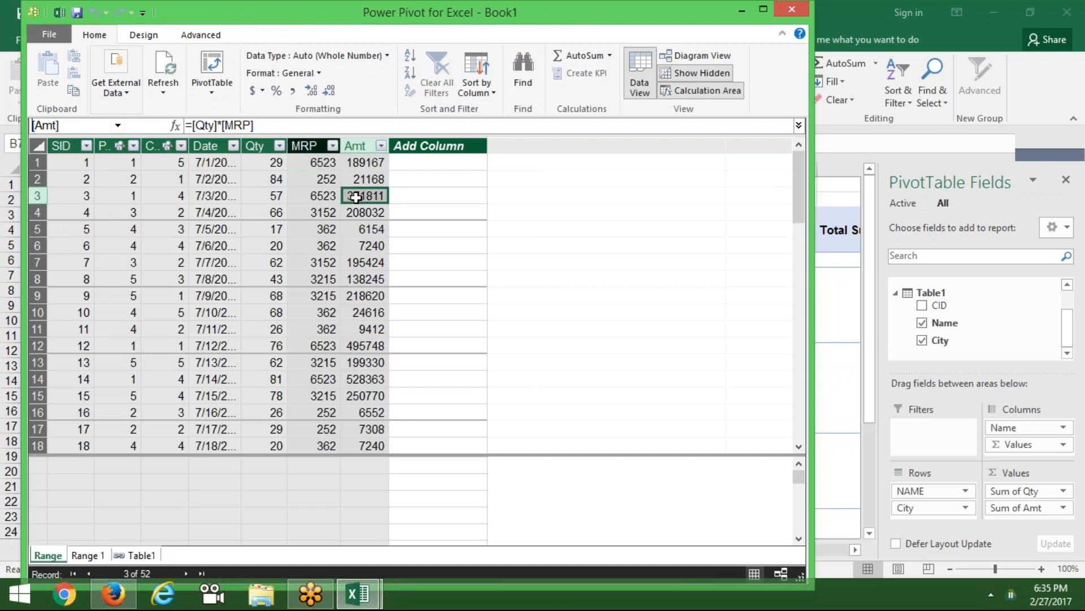
click(376, 164)
click(410, 162)
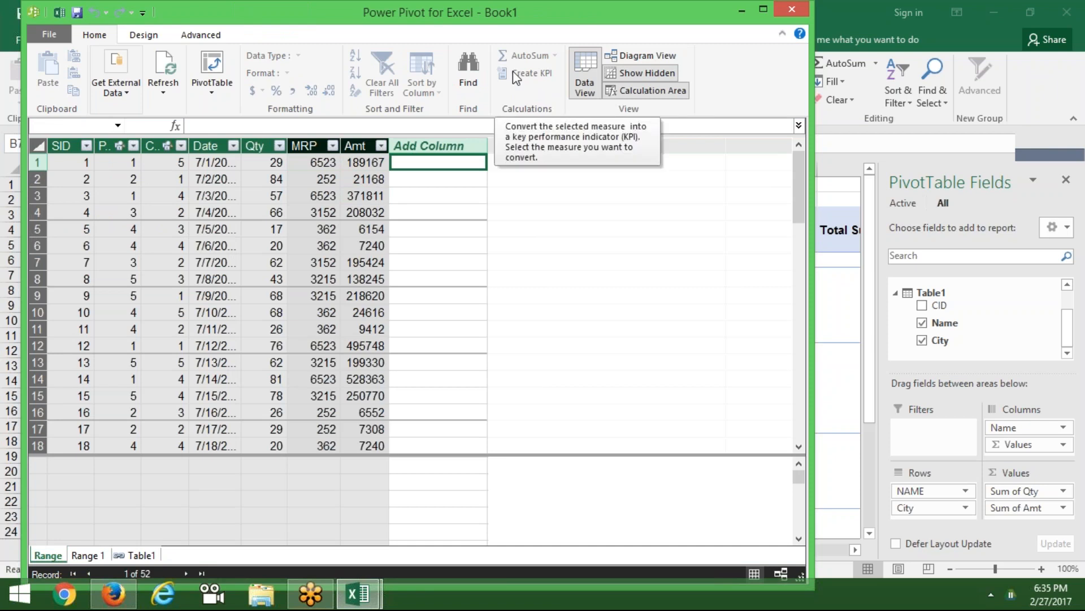
Review the AutoSum functions available for the Range table's Amt column and close the Power Pivot window.
click(367, 229)
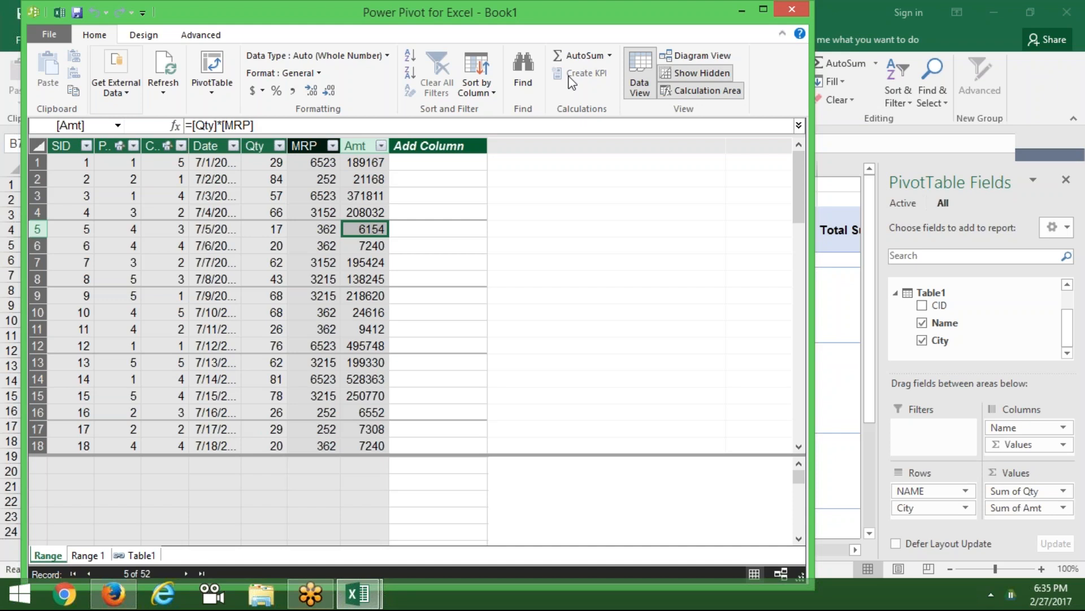
click(612, 56)
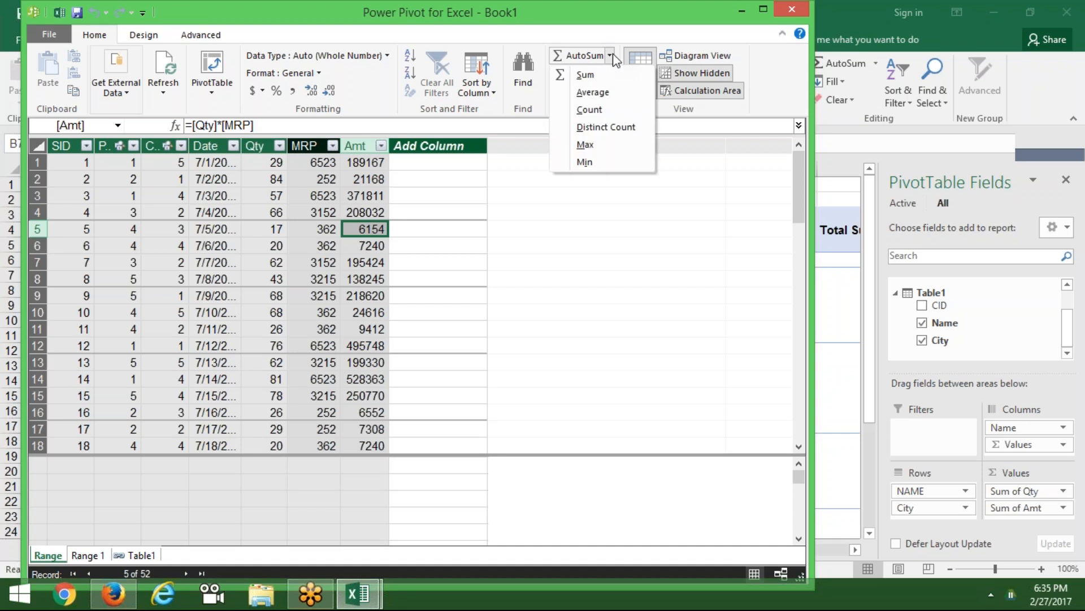
click(372, 188)
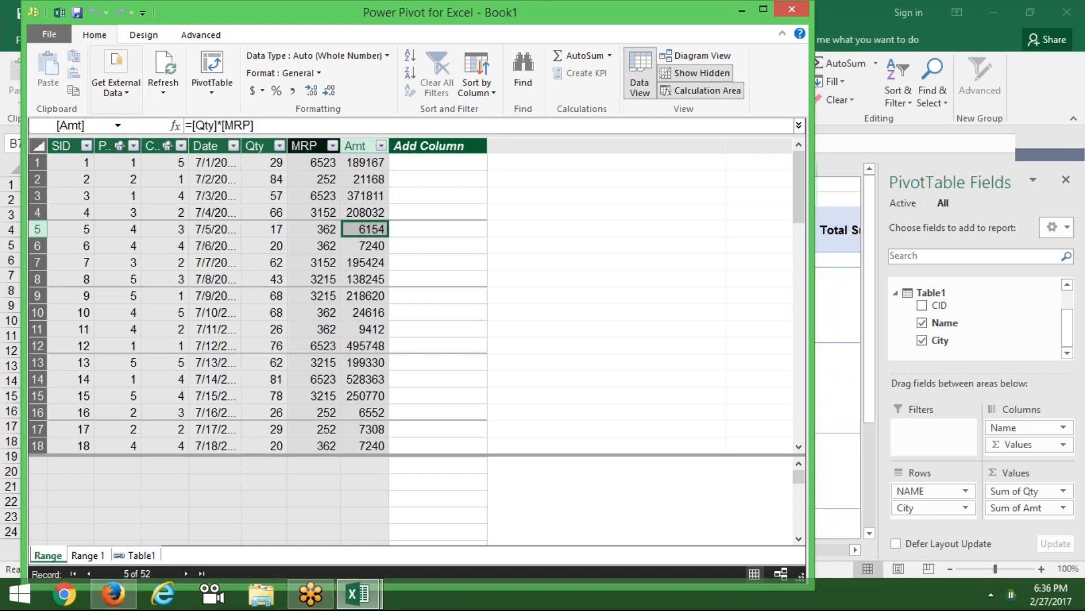
click(791, 9)
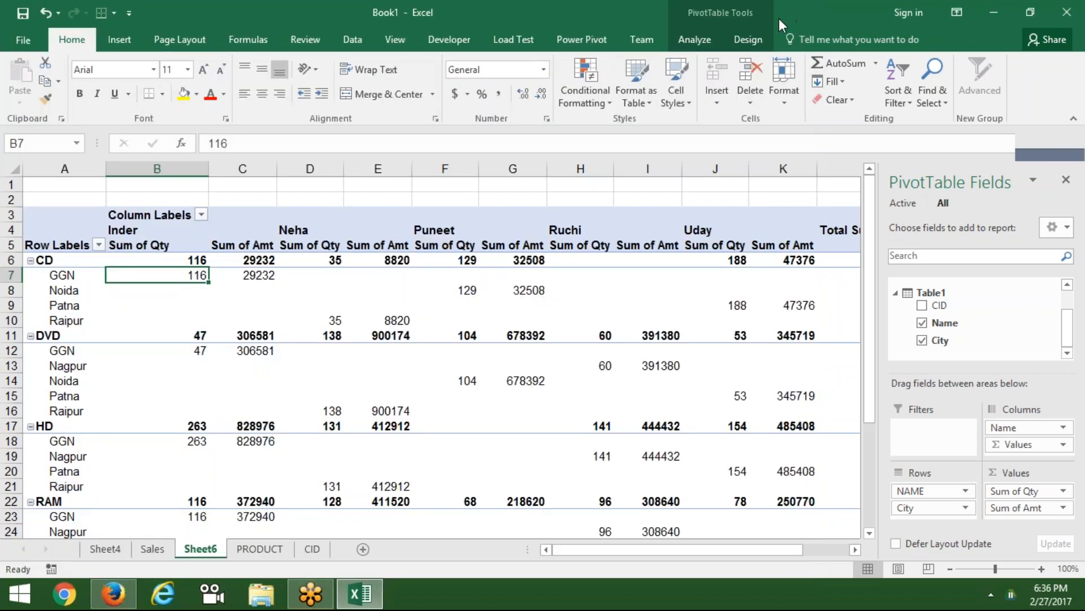
mouse_move(350, 489)
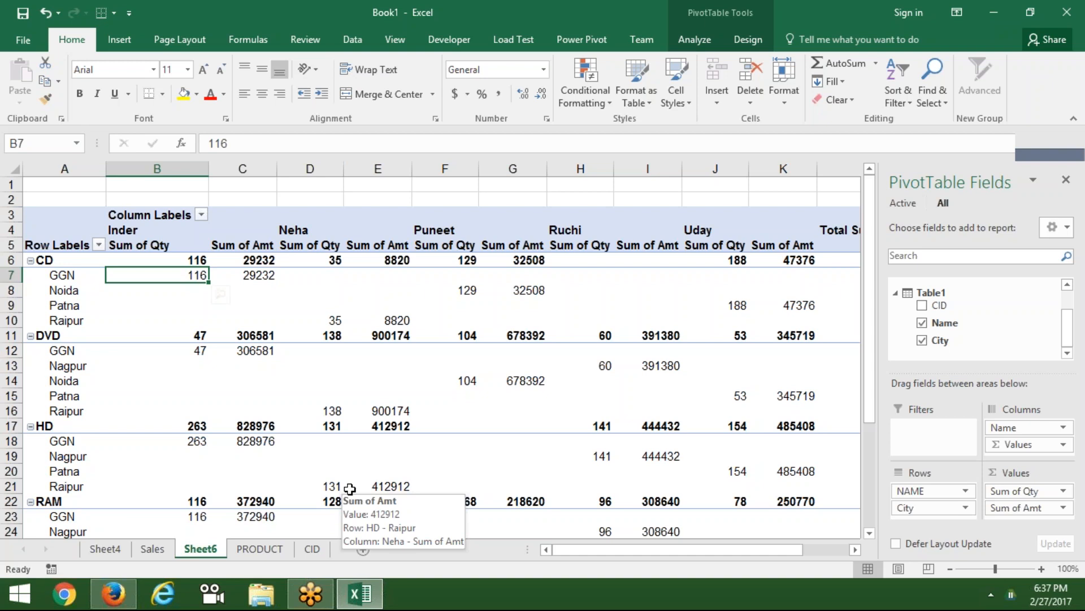
click(118, 48)
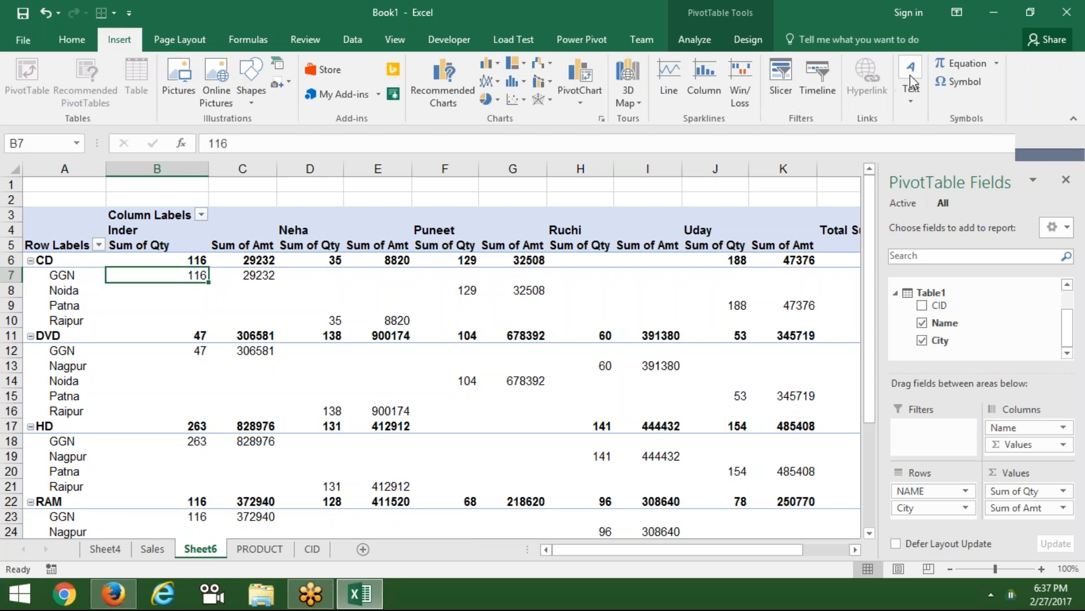
click(195, 40)
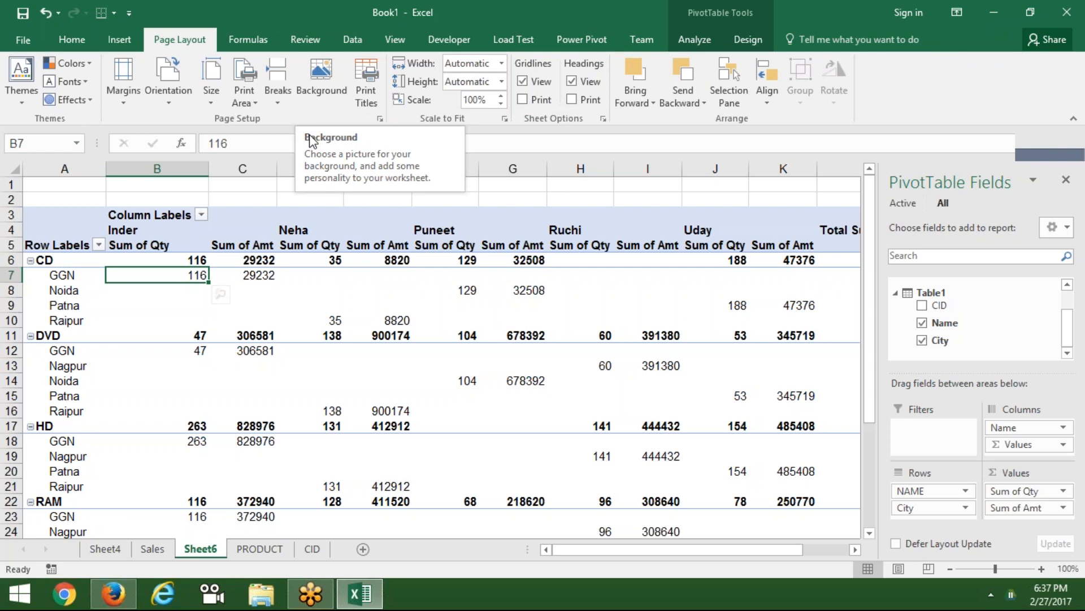
key(super)
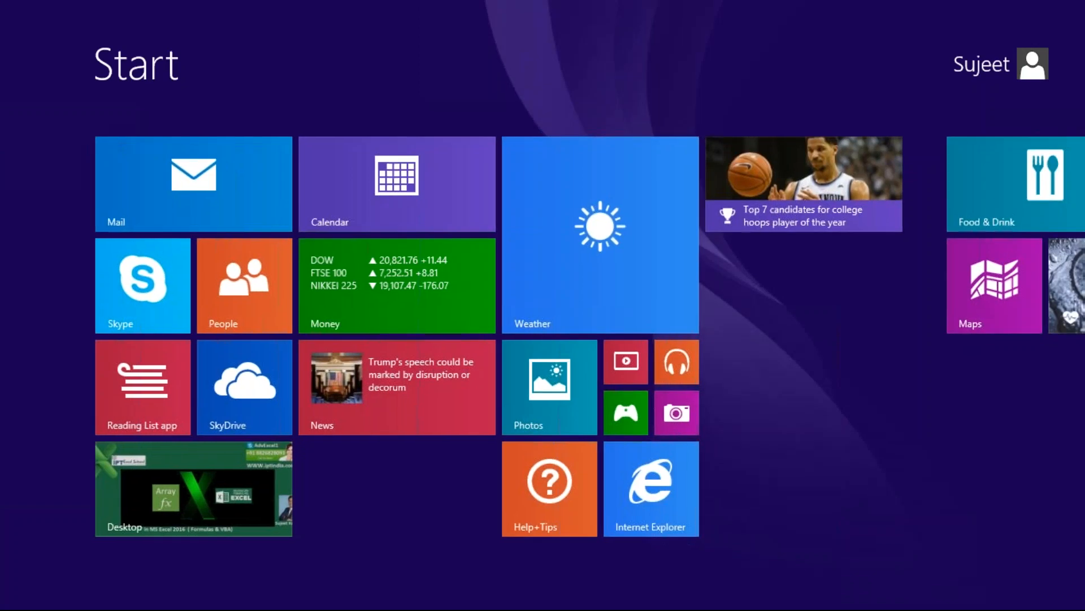
key(super)
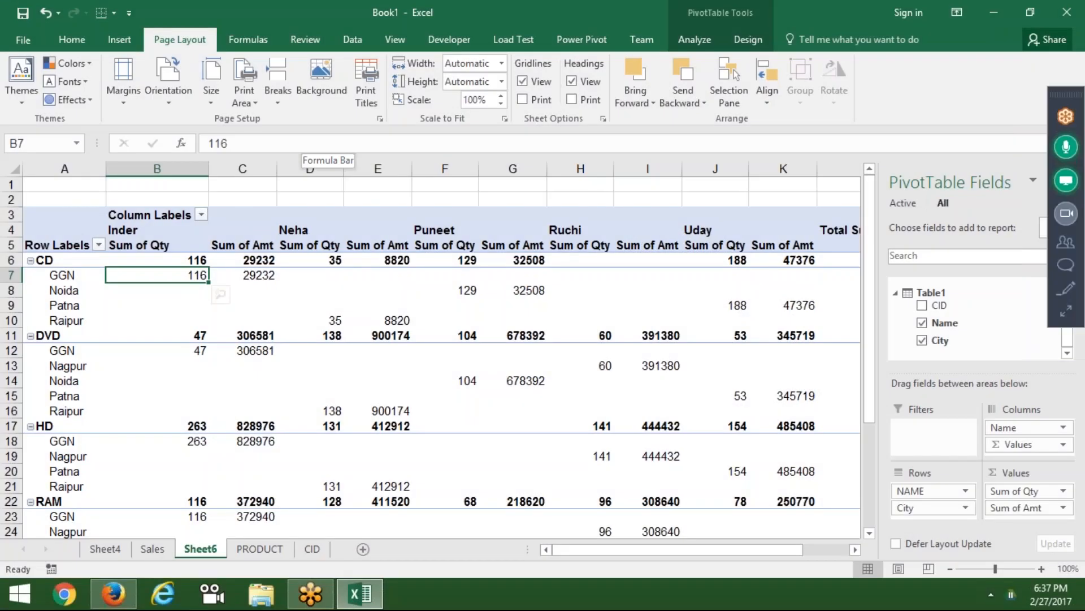
key(super+d)
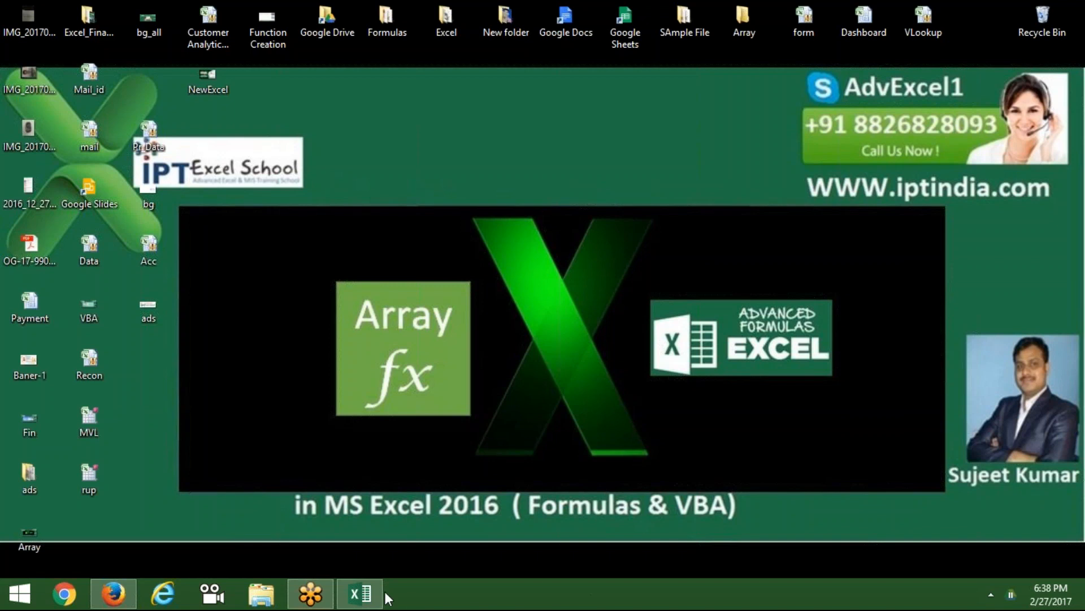
click(359, 593)
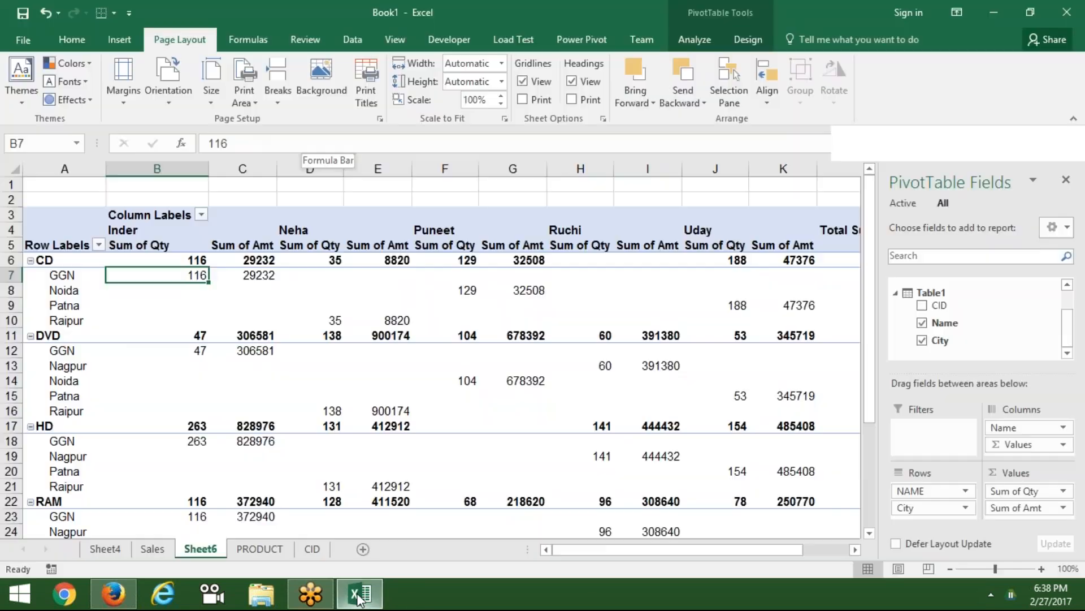
Examine the New Query and external data import options, selecting cell C2 outside the PivotTable before listing the other data sources.
click(354, 41)
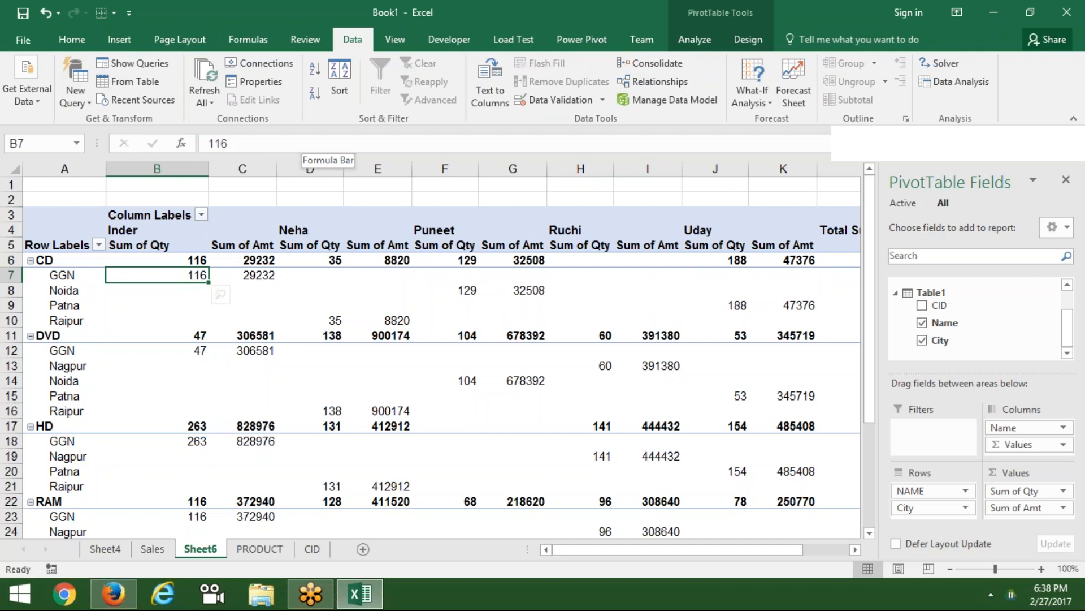
click(79, 101)
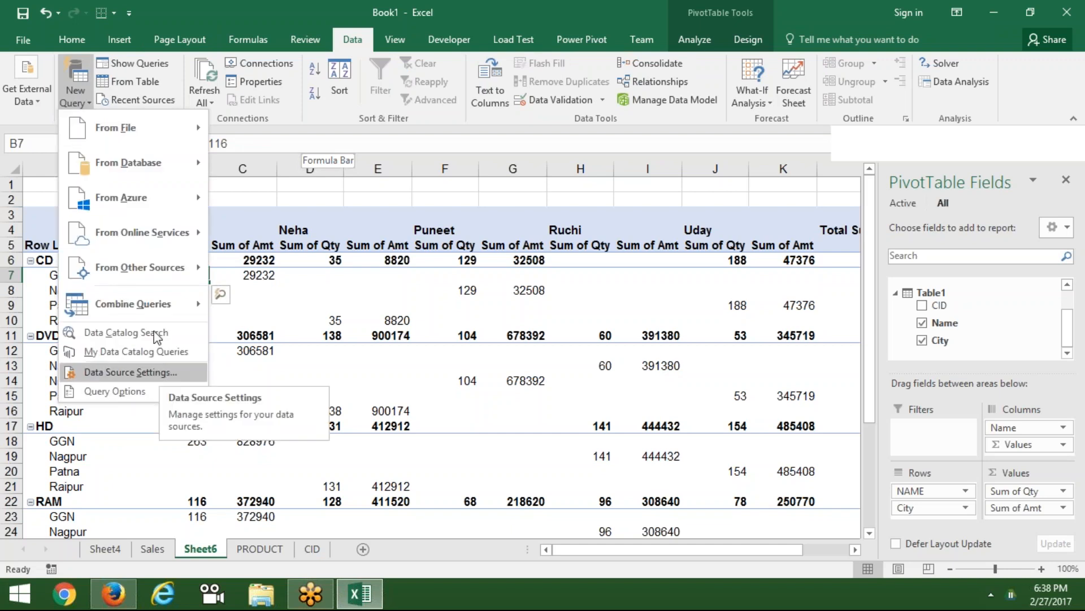
click(27, 99)
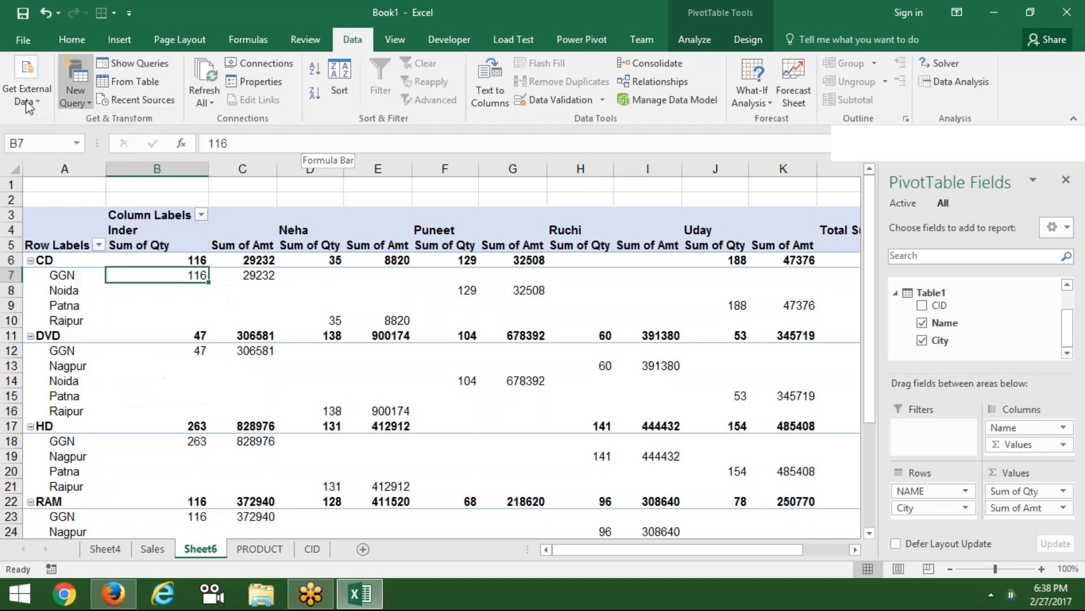
click(27, 99)
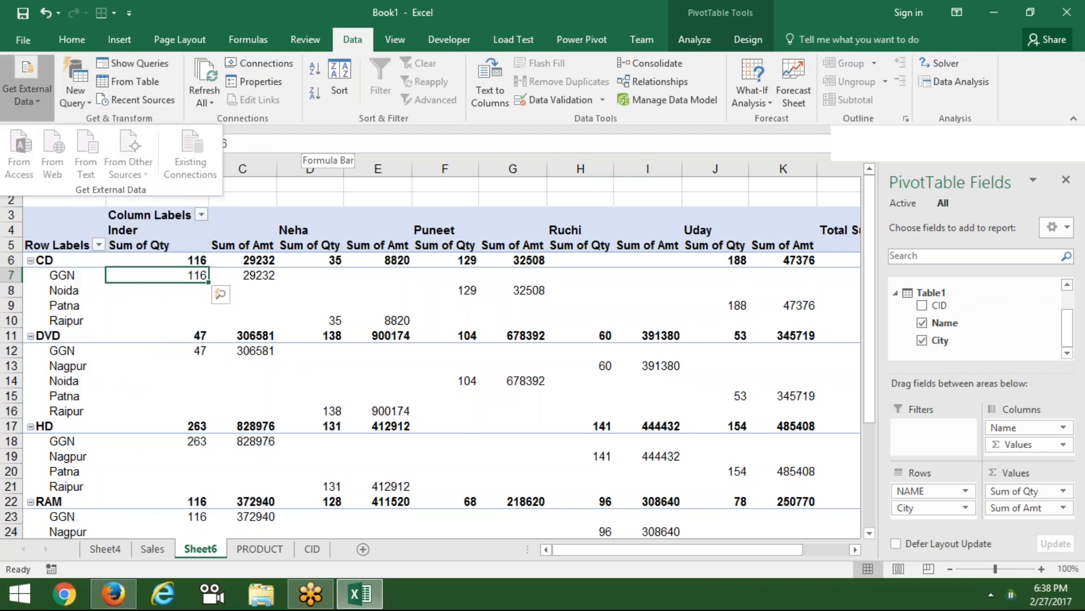
click(305, 365)
click(269, 199)
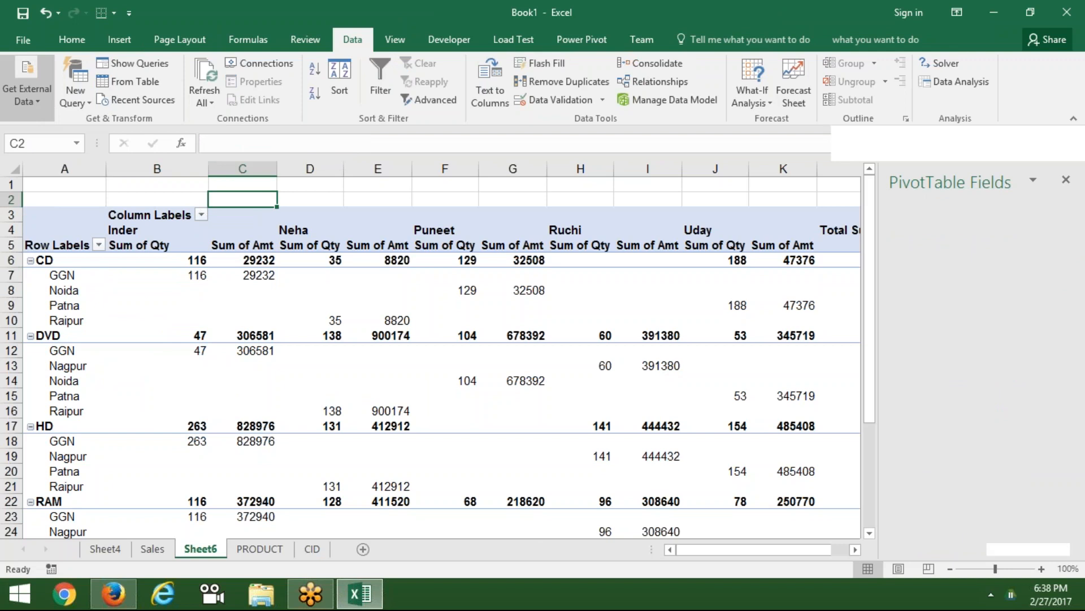
click(40, 104)
click(129, 154)
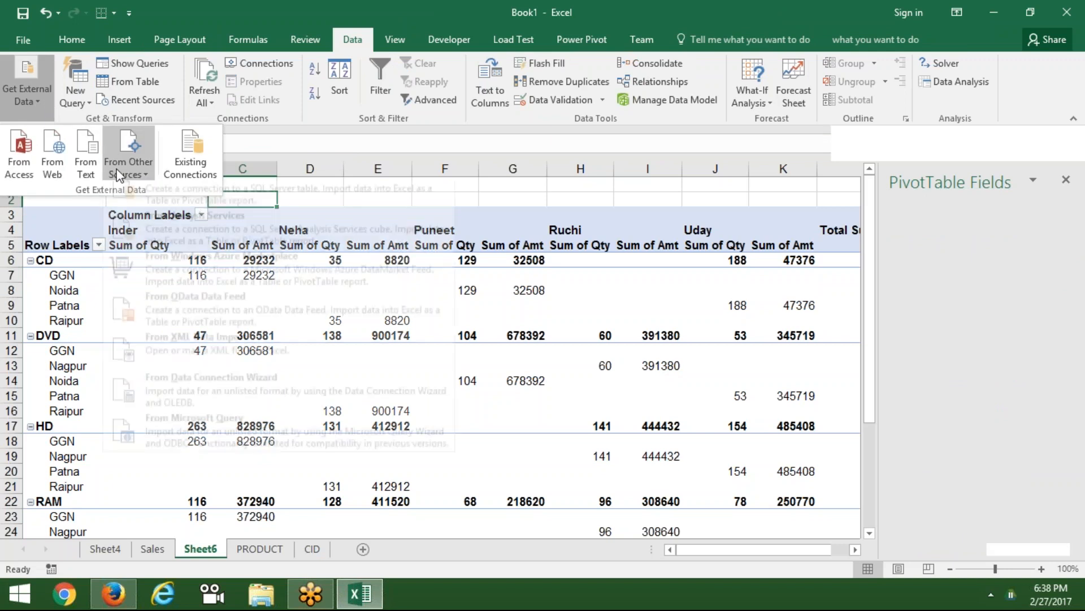